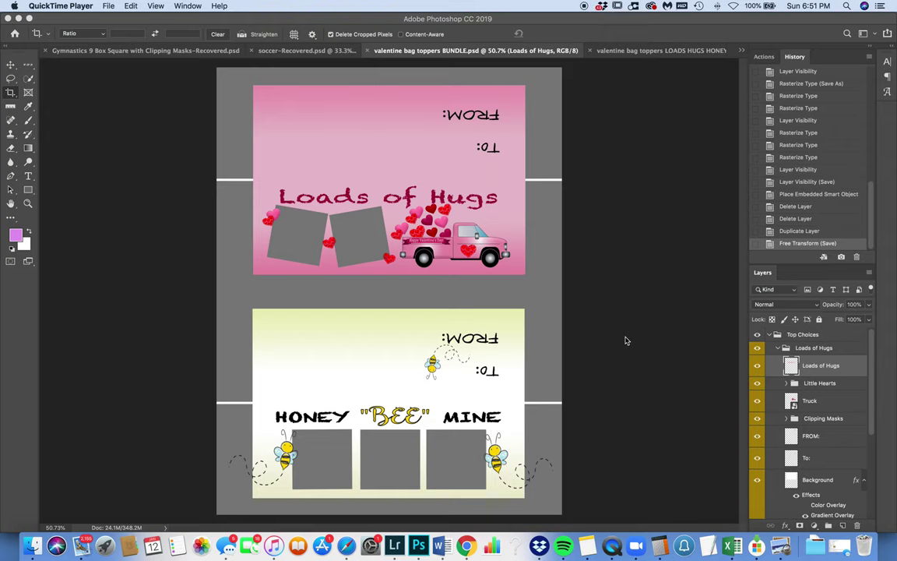
Collapse the Loads of Hugs, Top Choices and Bottom Choices groups in the Layers panel.
click(779, 352)
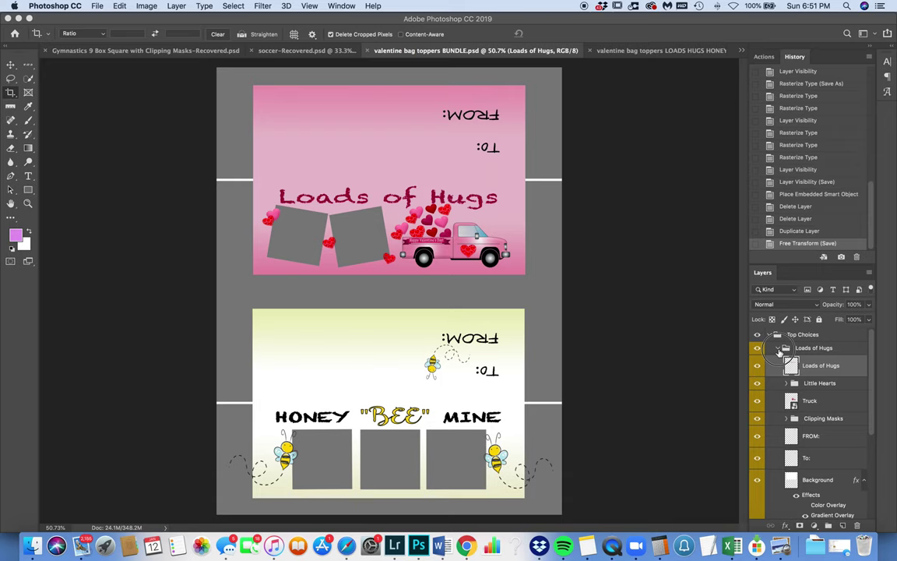
click(779, 350)
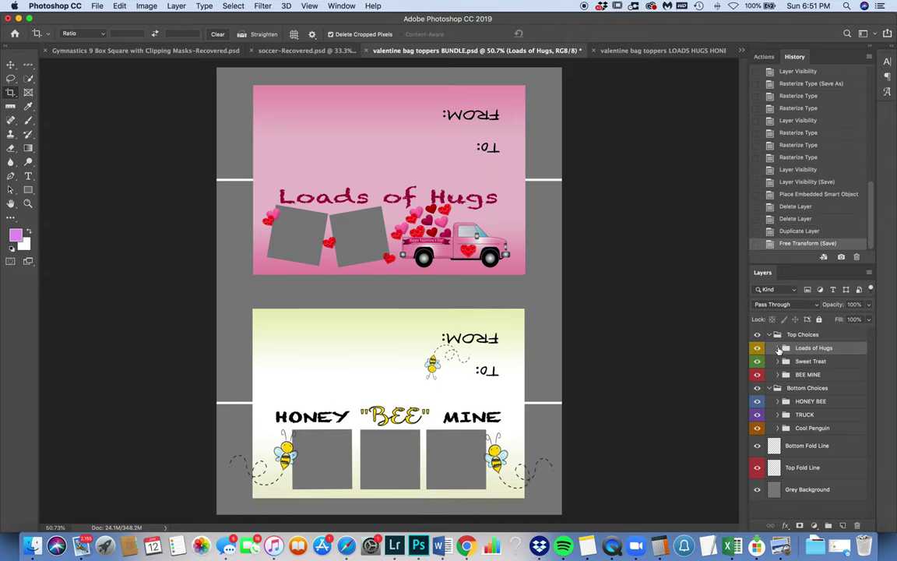
click(769, 335)
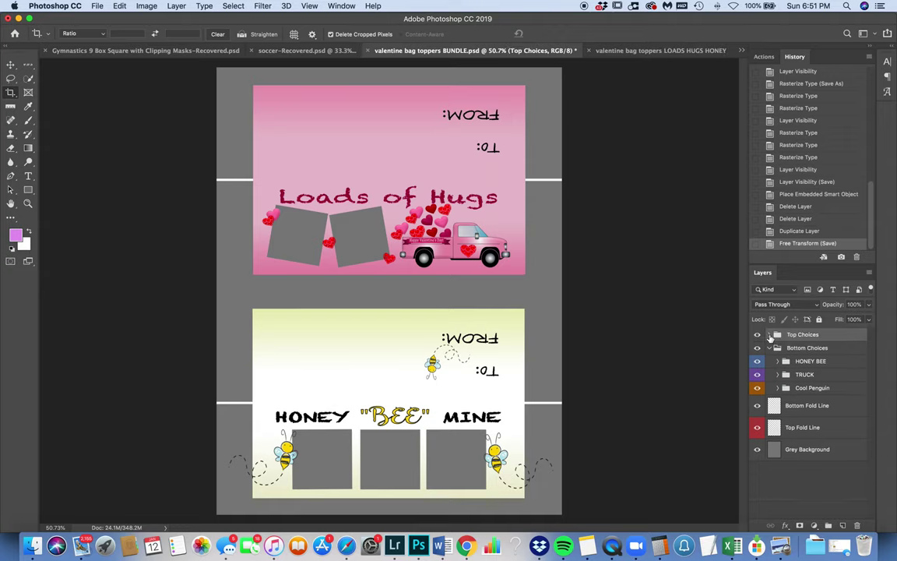
click(770, 348)
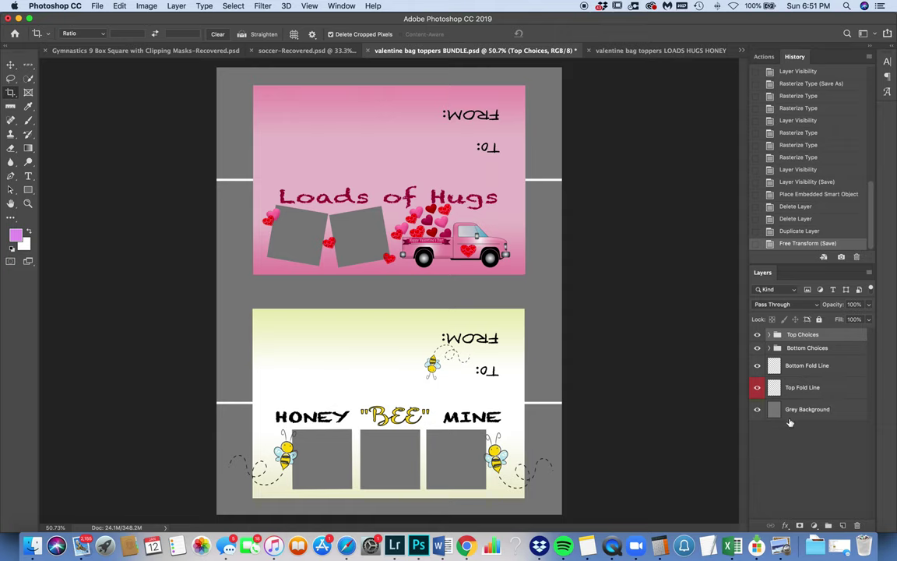
Toggle Top Choices, Bottom Choices and the bottom fold line off and back on to demonstrate visibility.
click(758, 336)
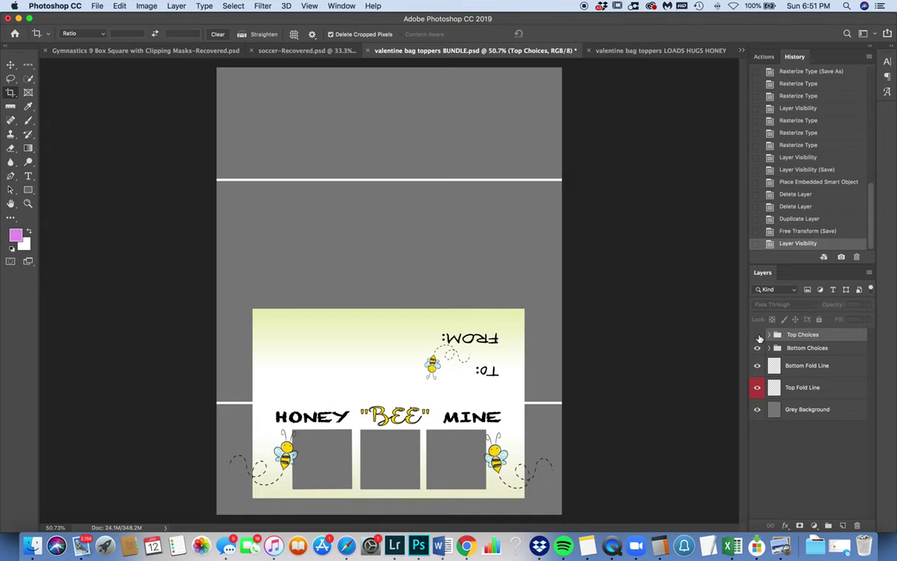
click(758, 336)
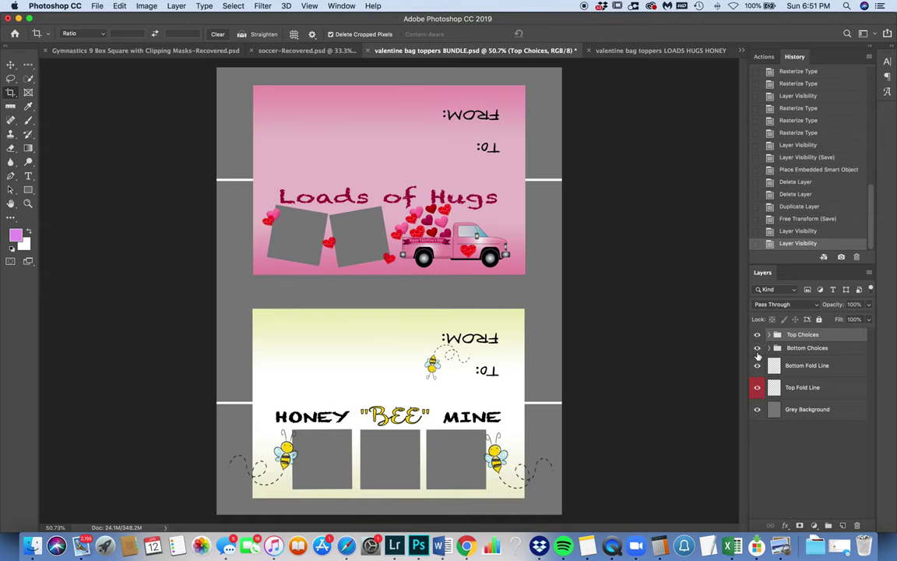
click(757, 348)
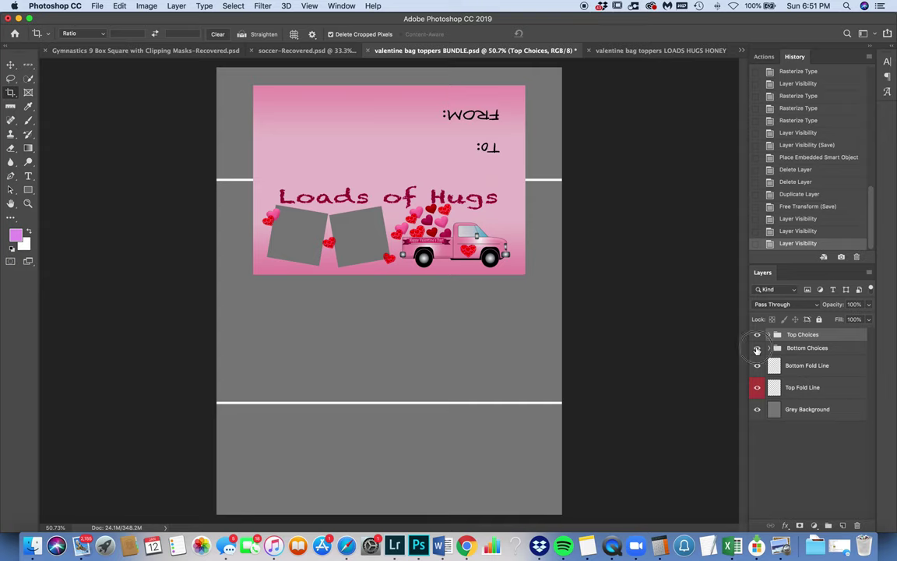
click(757, 348)
click(757, 349)
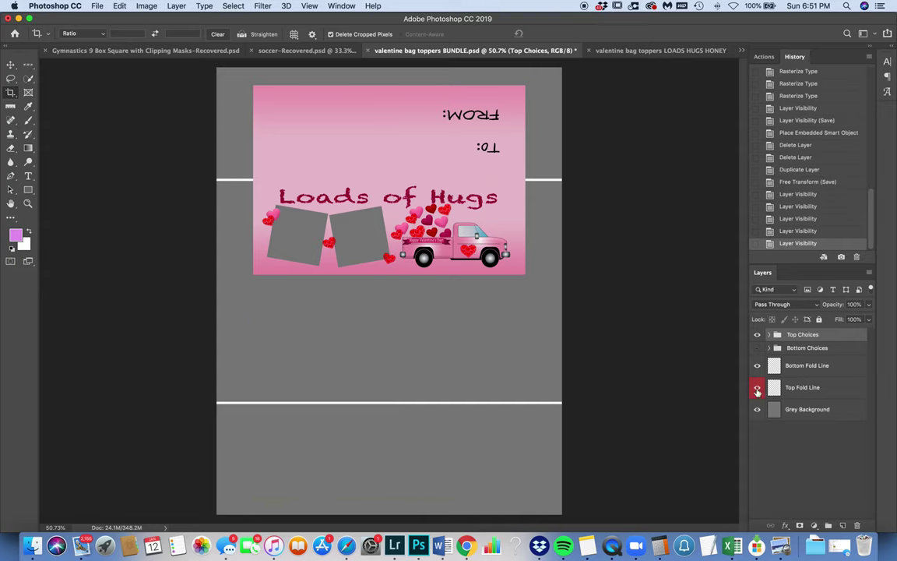
click(759, 366)
click(758, 366)
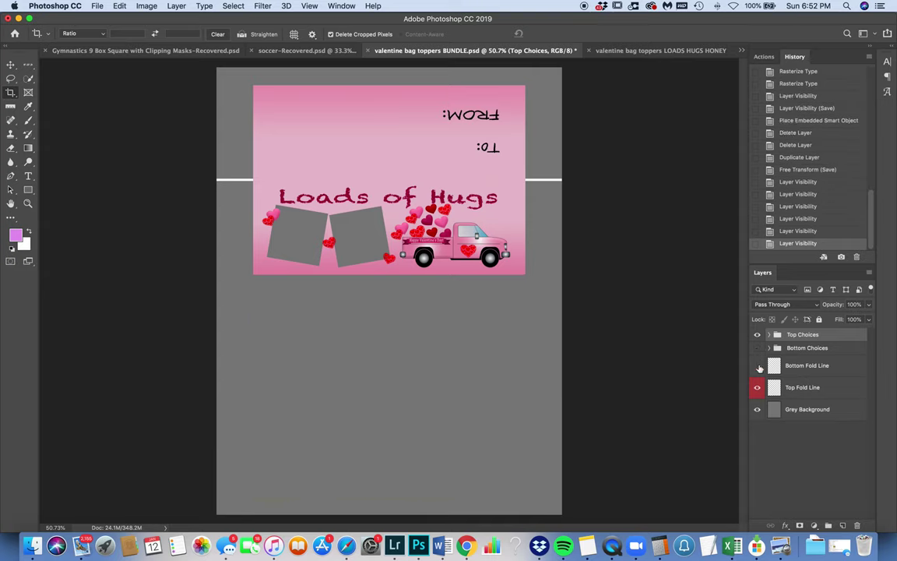
click(758, 366)
click(757, 349)
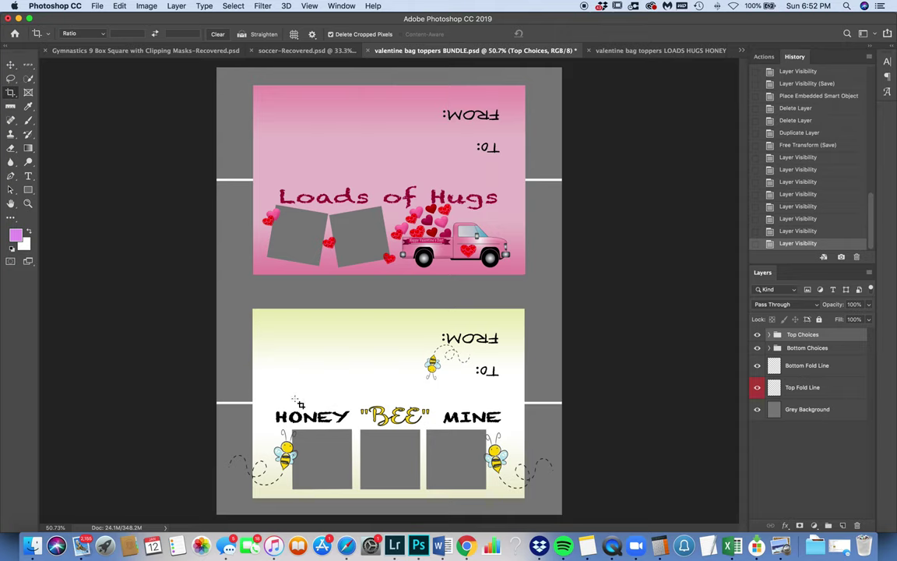
With the Move tool, preview the Sweet Treat and BEE MINE top designs, then restore Loads of Hugs.
click(10, 64)
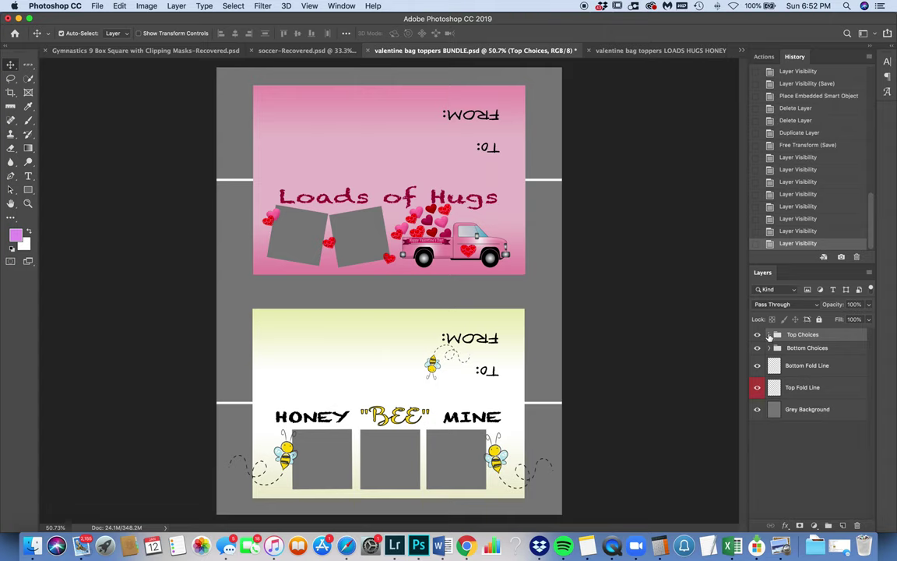
click(769, 335)
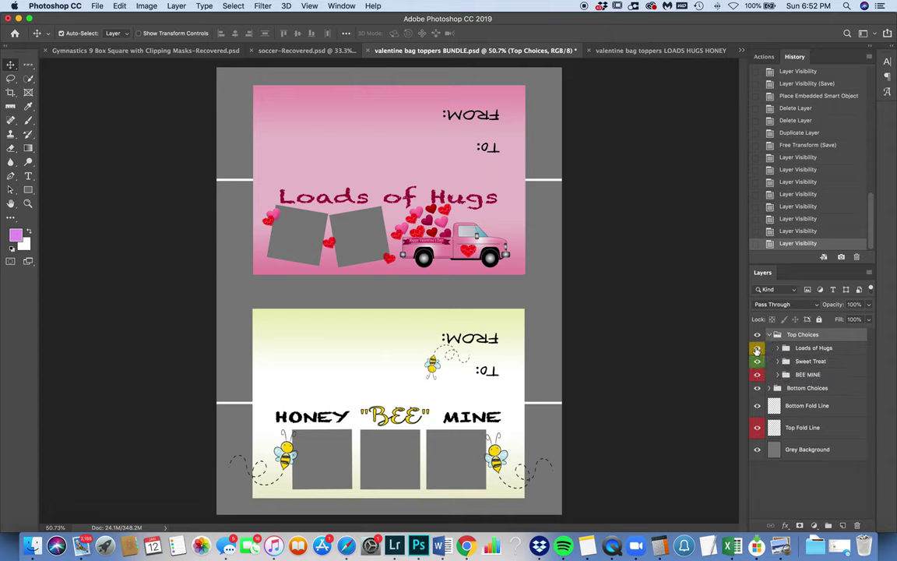
click(756, 348)
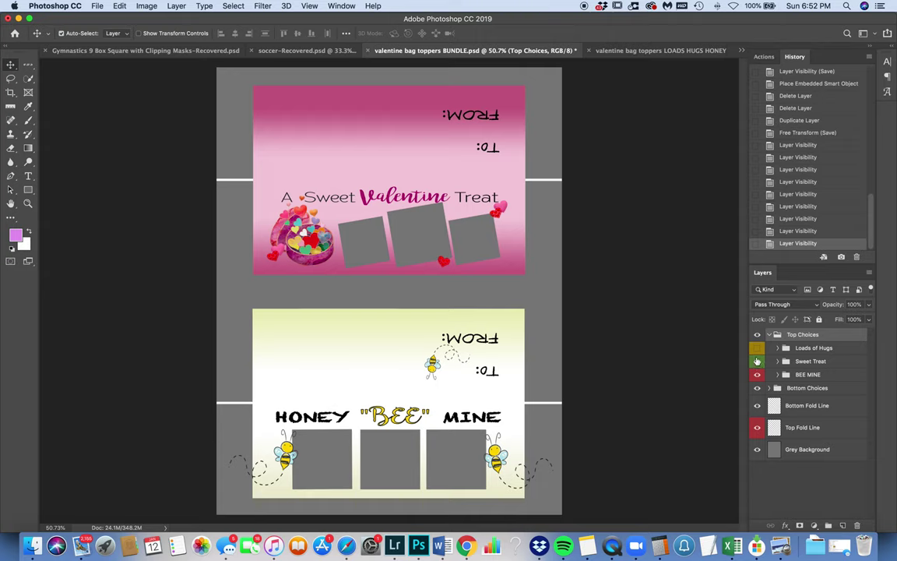
click(756, 360)
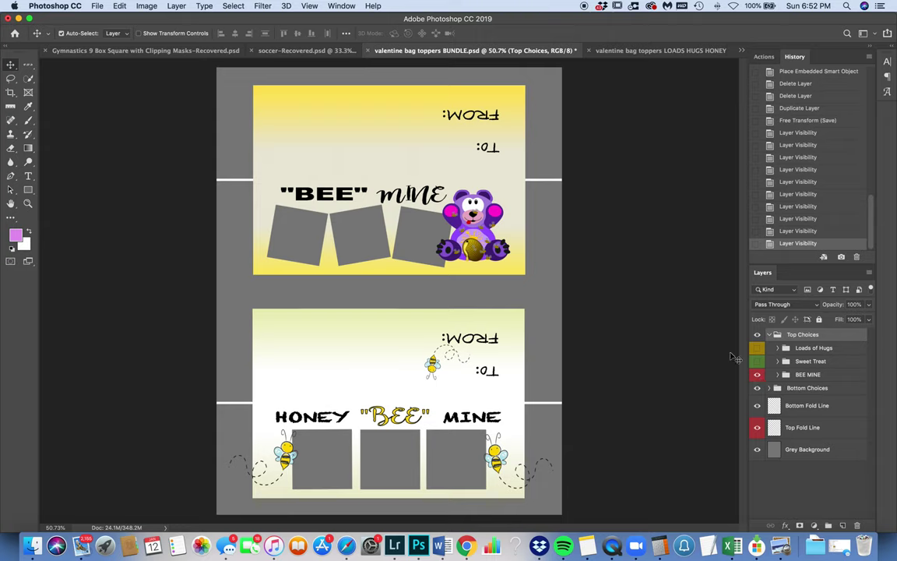
click(758, 377)
click(757, 361)
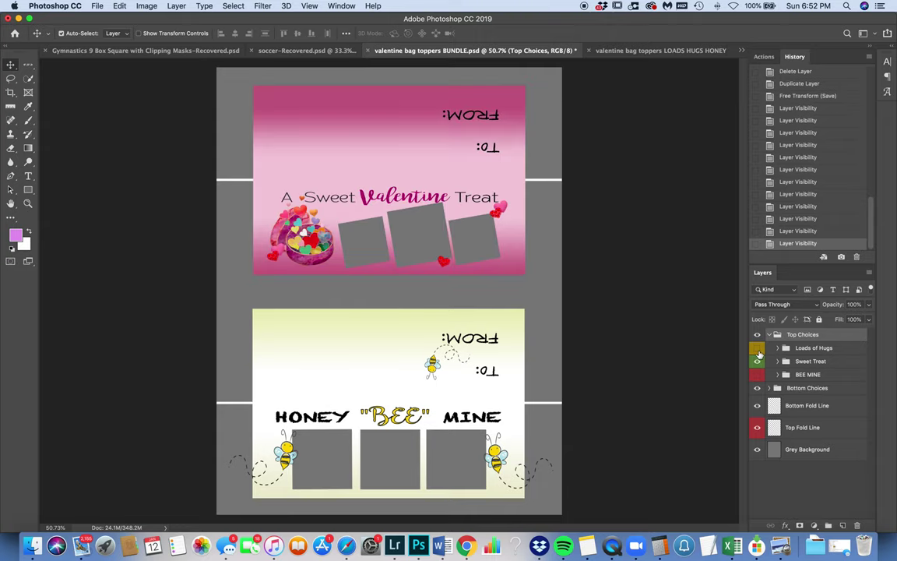
click(757, 348)
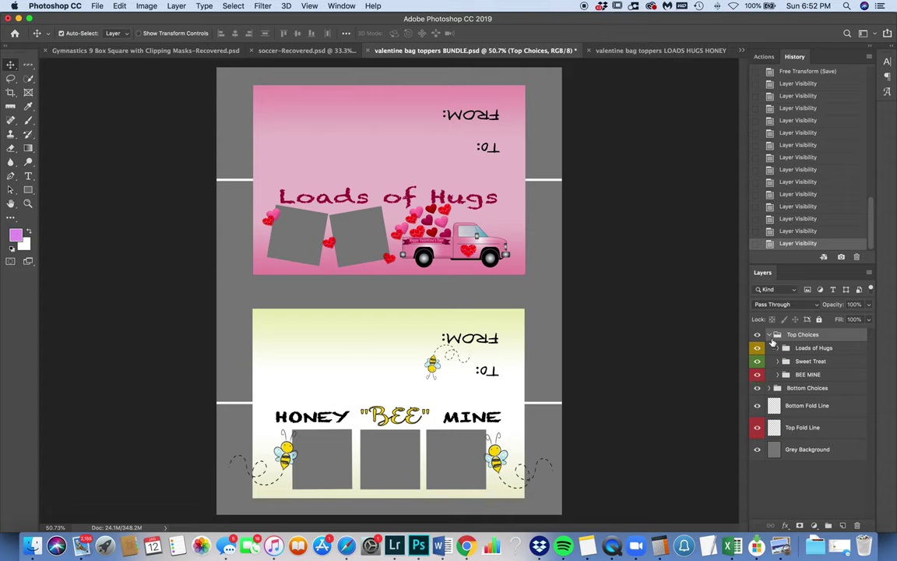
click(769, 334)
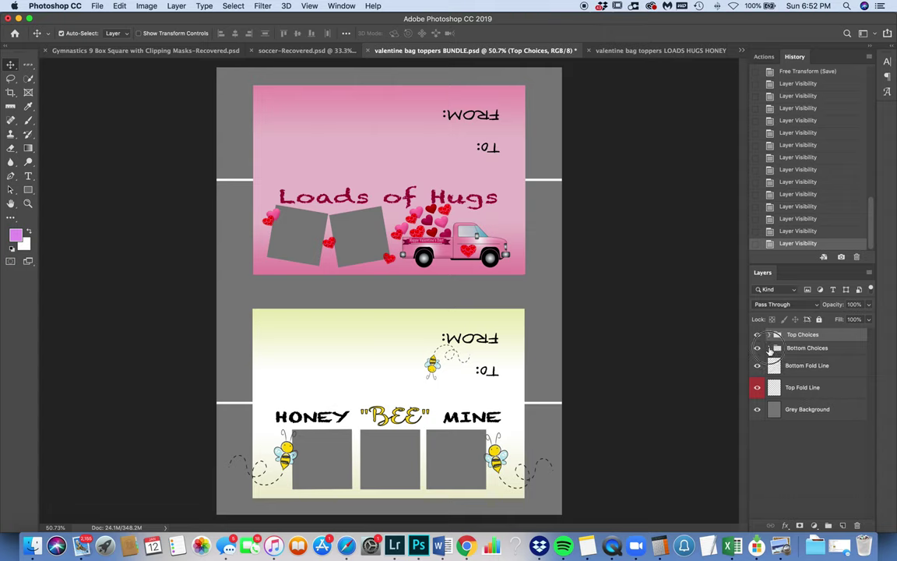
Preview the TRUCK and Cool Penguin bottom designs, then restore HONEY BEE as visible.
click(770, 347)
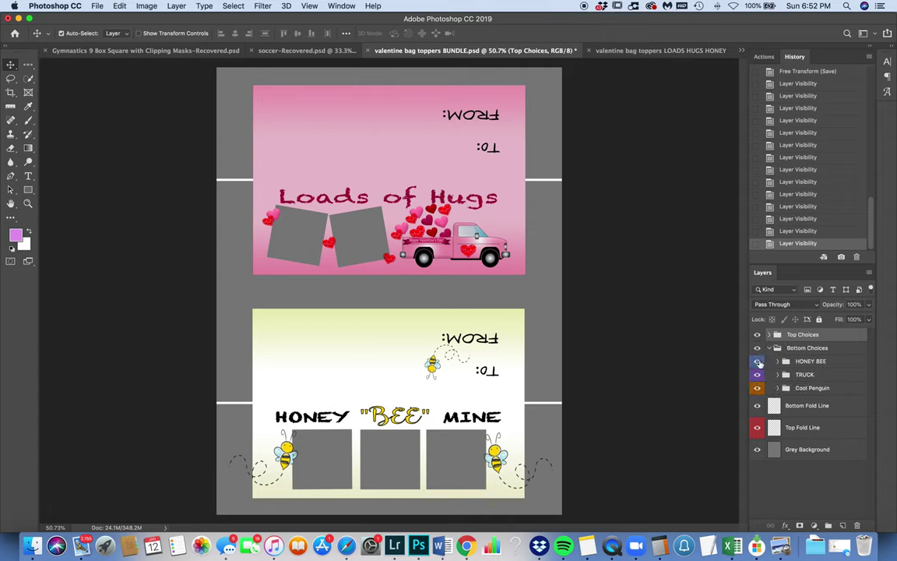
click(758, 362)
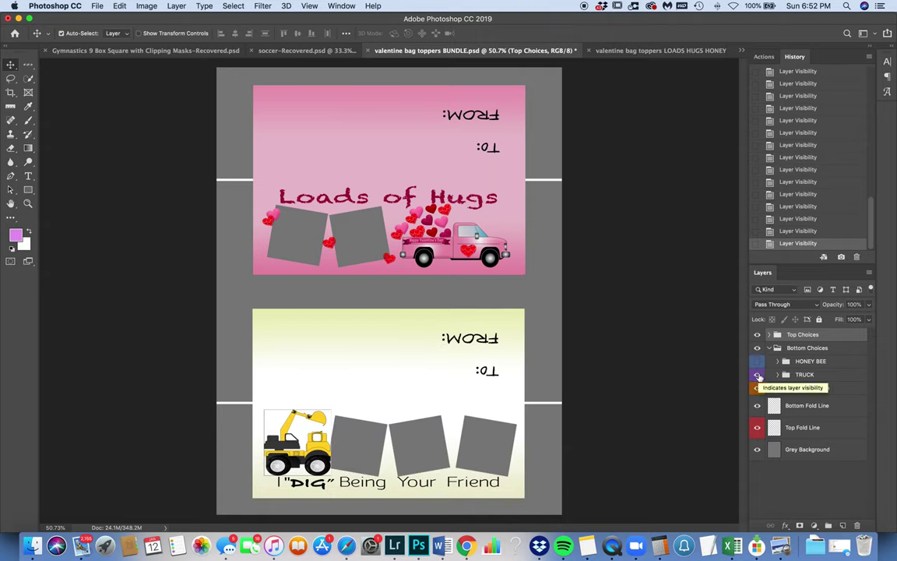
click(758, 376)
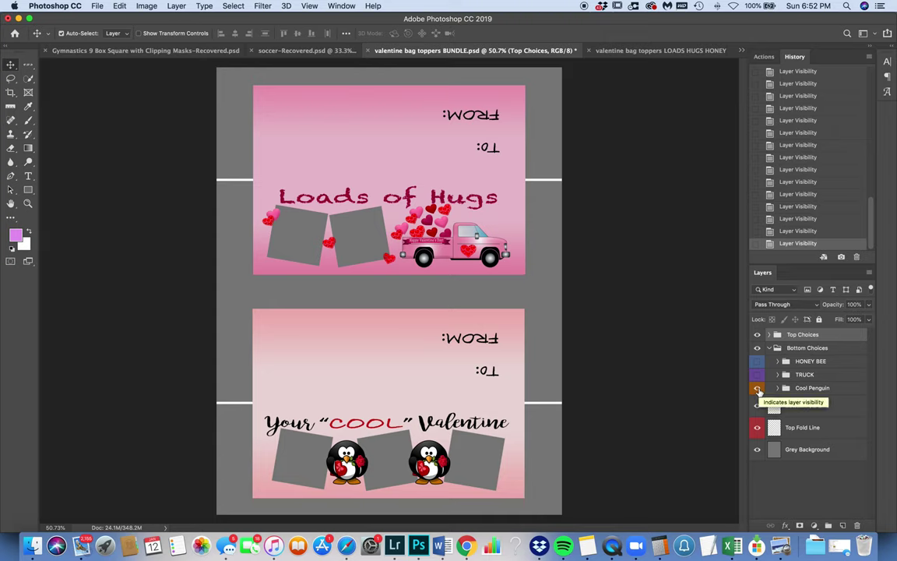
click(757, 388)
click(758, 389)
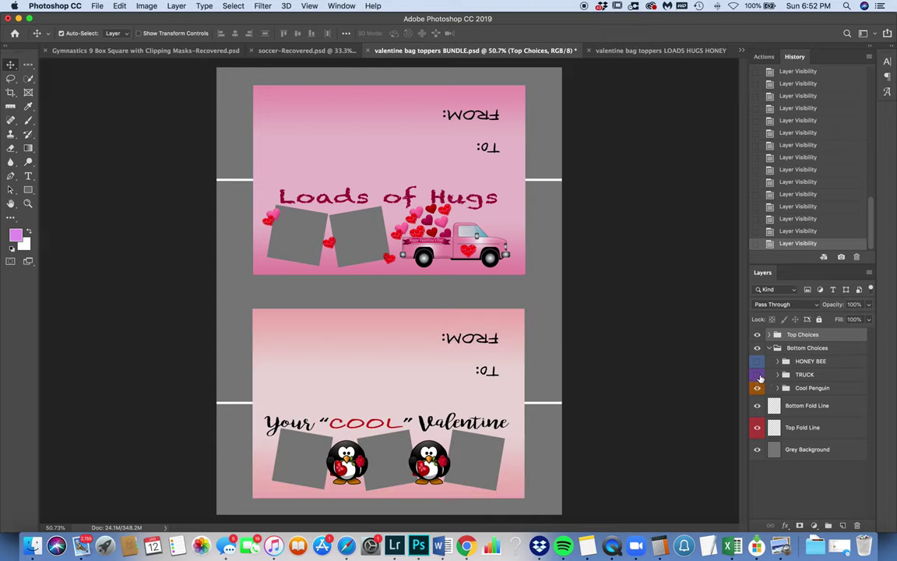
click(758, 375)
click(758, 362)
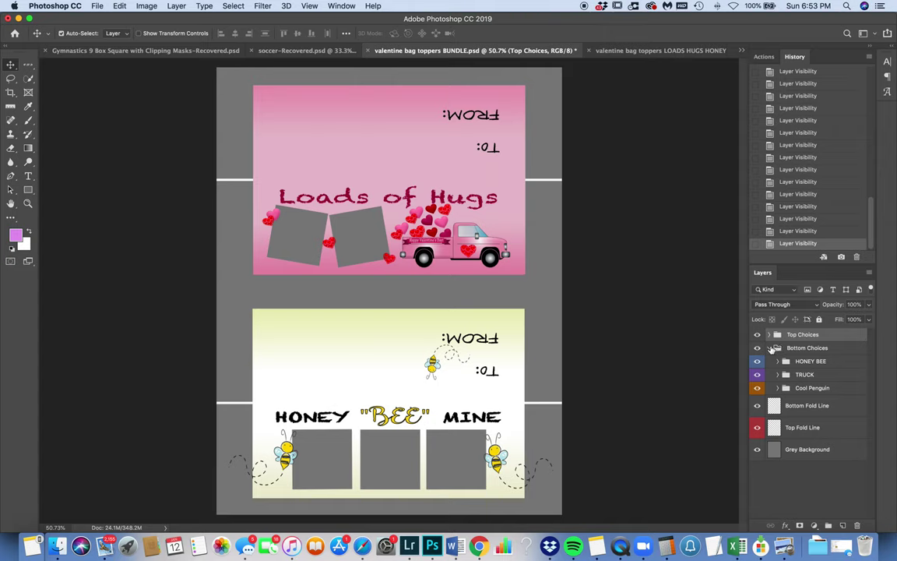
Open the Top Choices group to list Loads of Hugs, Sweet Treat and BEE MINE.
click(769, 334)
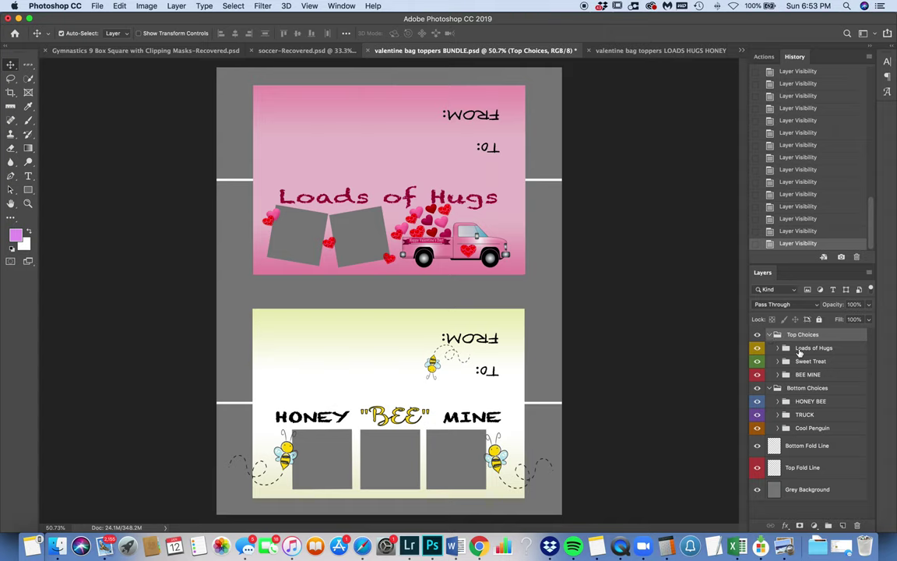
Expand Loads of Hugs, blink the title layer's visibility, and select the Loads of Hugs title layer.
click(778, 349)
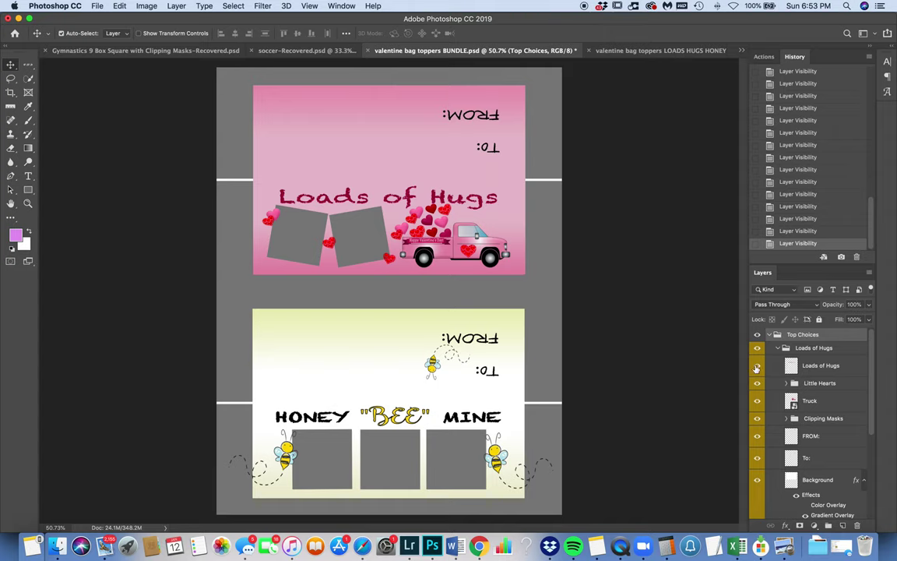
click(756, 366)
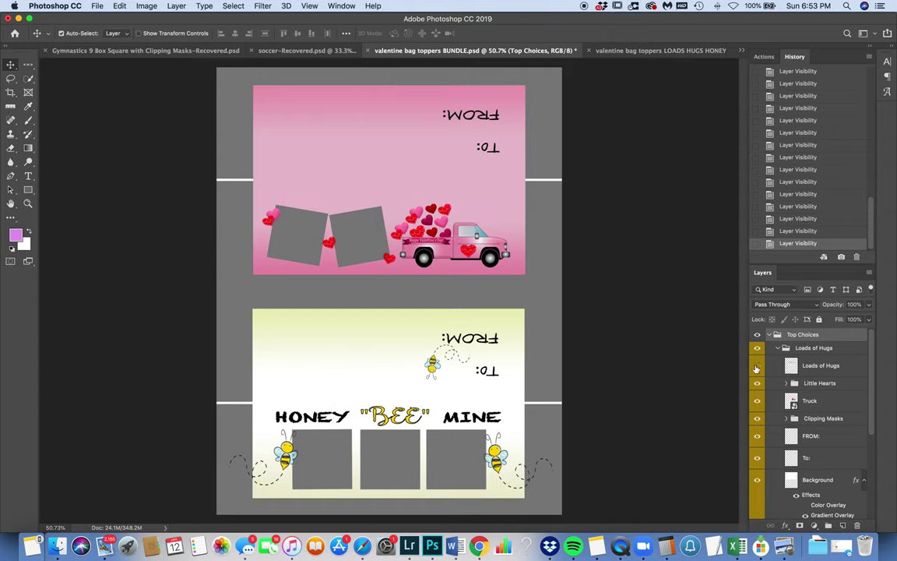
click(756, 366)
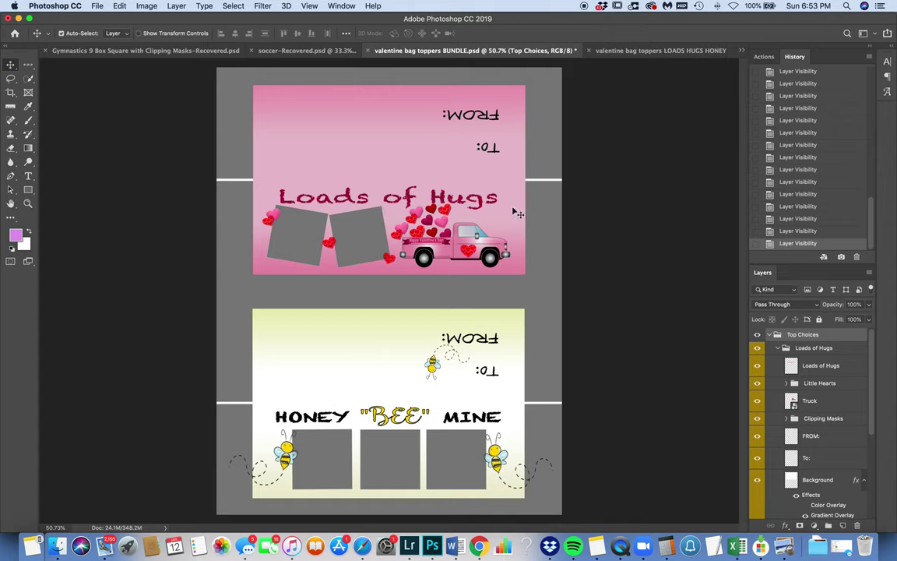
click(790, 368)
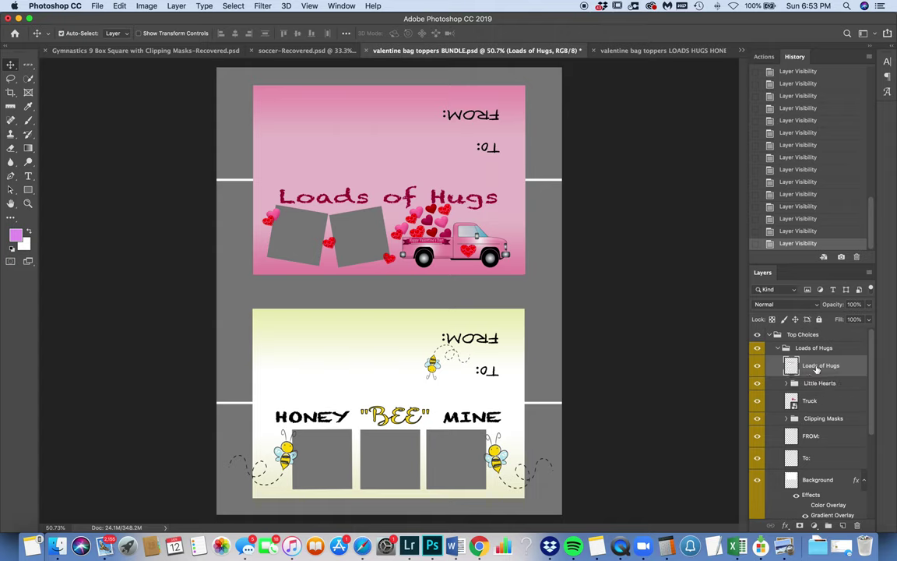
Free-transform the Loads of Hugs title, nudging it up and stretching it wider, then commit.
key(super+t)
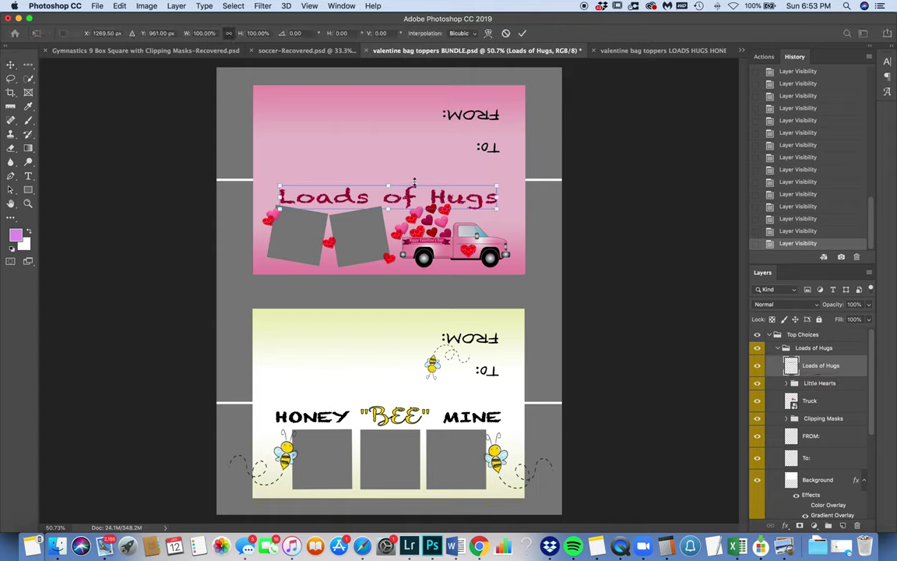
mouse_move(416, 200)
mouse_down()
mouse_move(401, 195)
mouse_move(415, 186)
mouse_move(414, 176)
mouse_move(415, 198)
mouse_up()
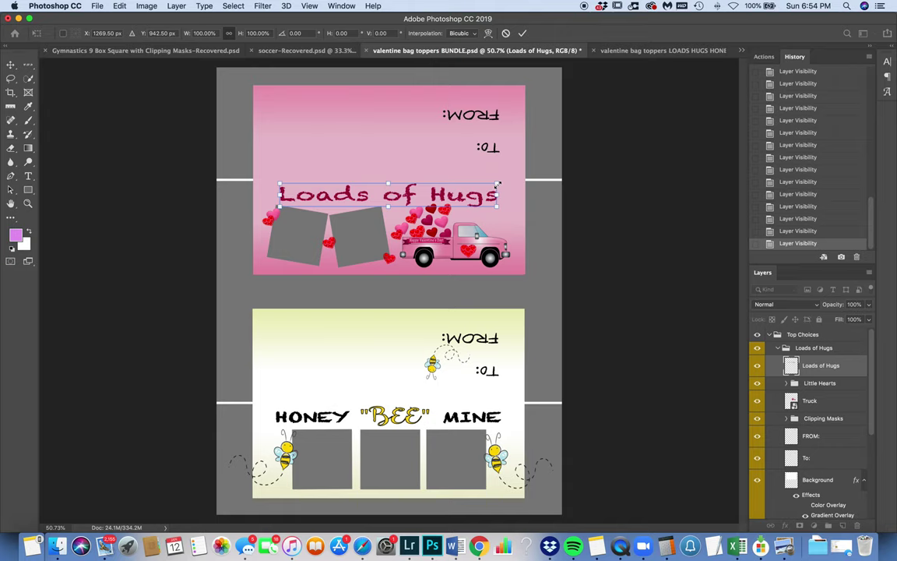
click(498, 194)
mouse_move(498, 193)
mouse_down()
mouse_move(525, 174)
mouse_move(453, 180)
mouse_move(457, 194)
mouse_move(515, 193)
mouse_move(453, 196)
mouse_move(492, 199)
mouse_up()
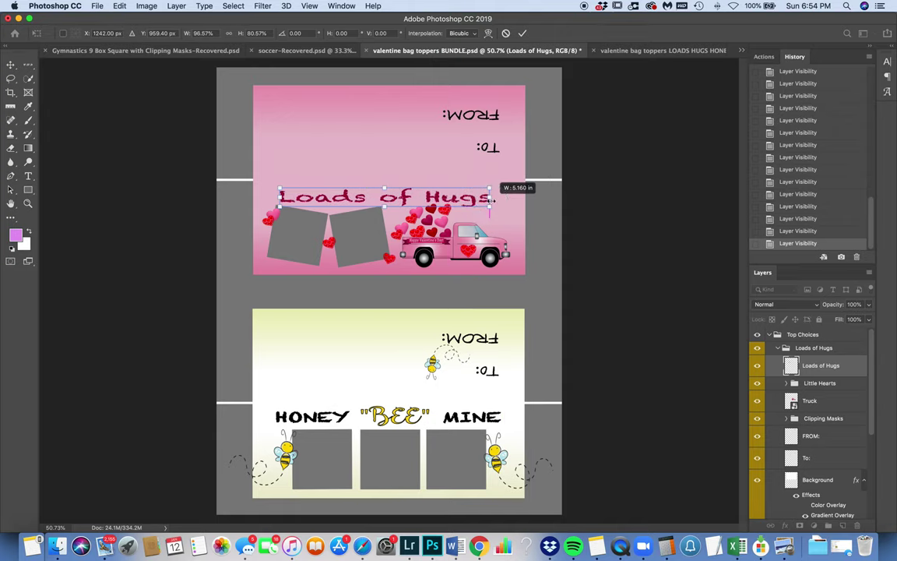
key(Return)
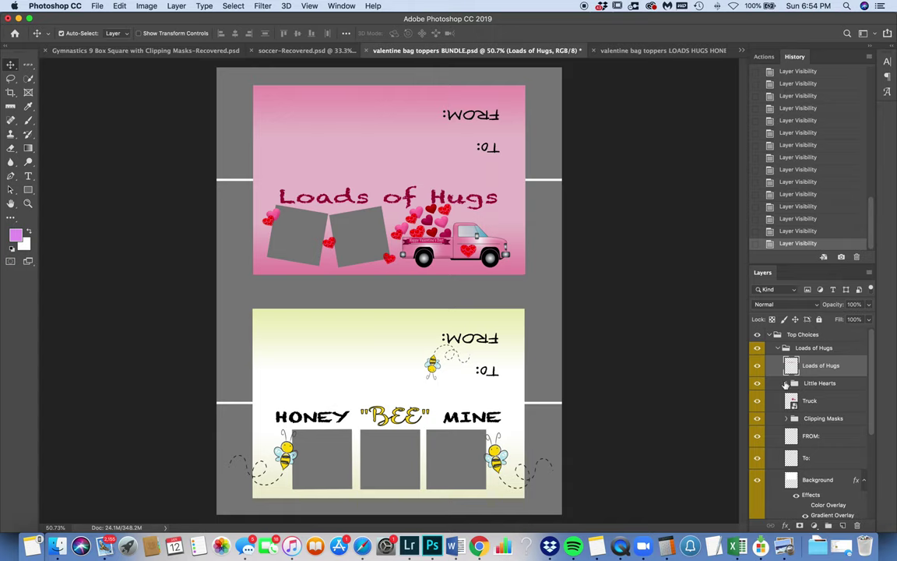
click(786, 384)
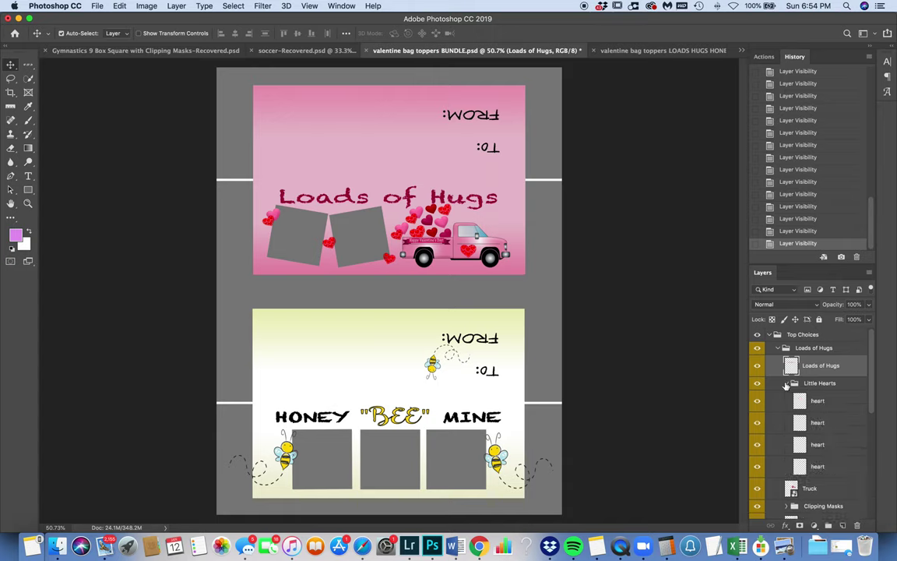
click(786, 384)
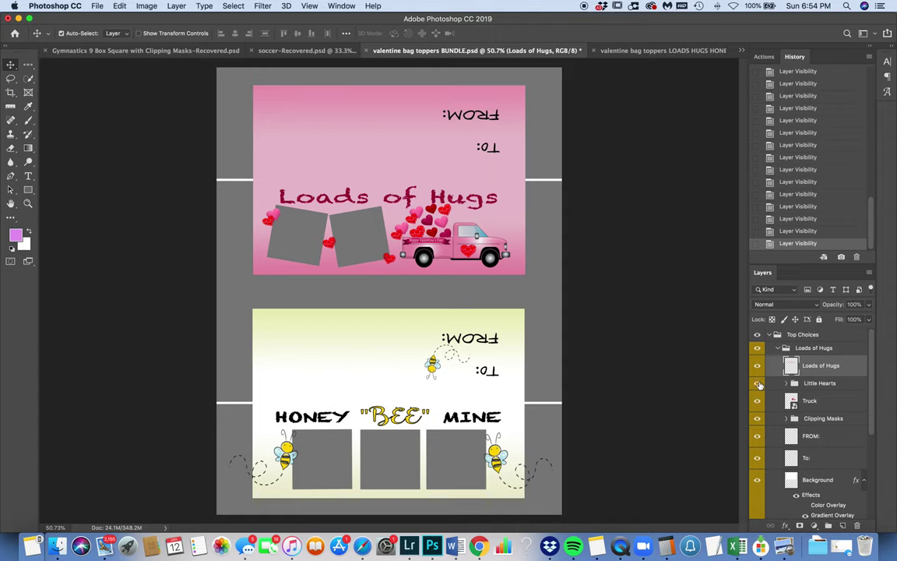
click(759, 384)
click(758, 384)
click(757, 401)
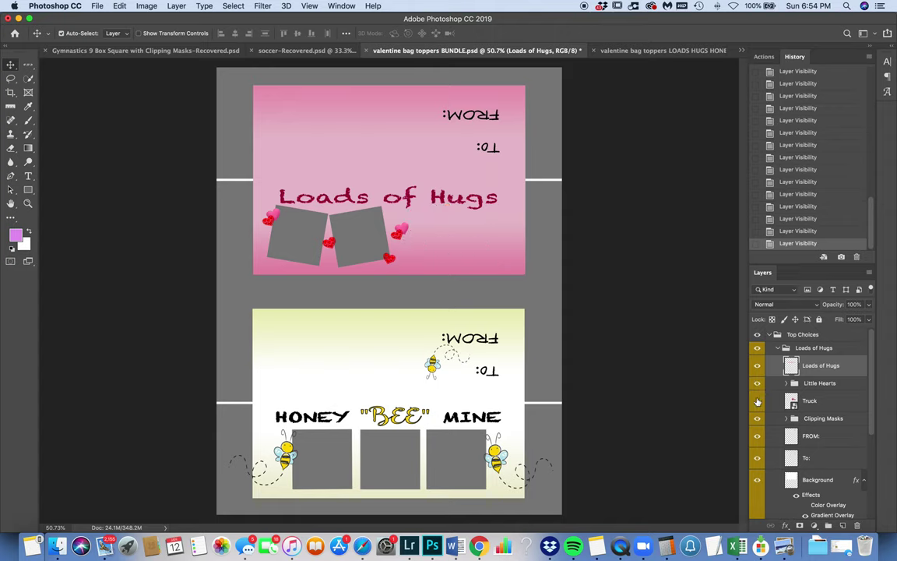
click(757, 401)
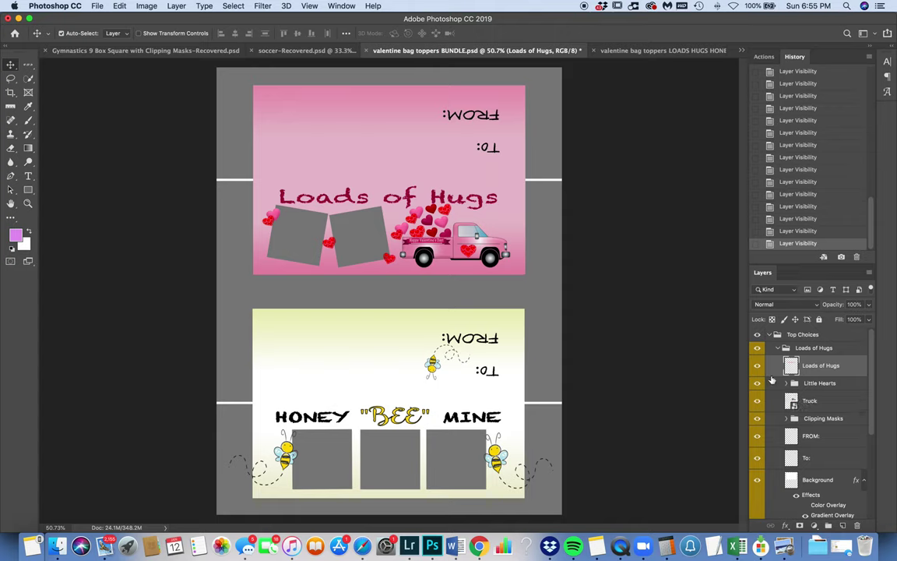
click(757, 401)
click(757, 400)
click(787, 418)
click(810, 436)
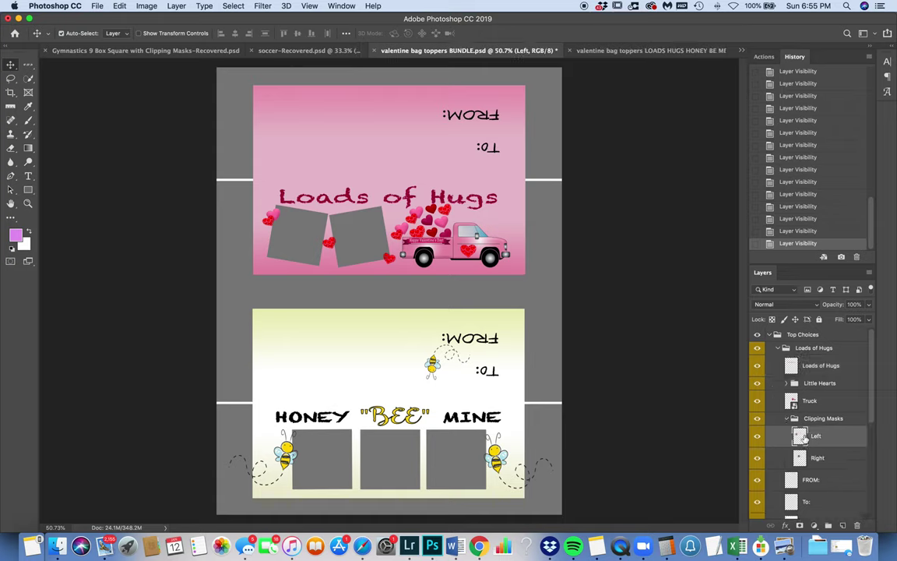
click(758, 437)
click(758, 437)
click(758, 458)
click(758, 458)
click(810, 418)
click(787, 418)
scroll(790, 435, down, 1)
scroll(764, 390, down, 2)
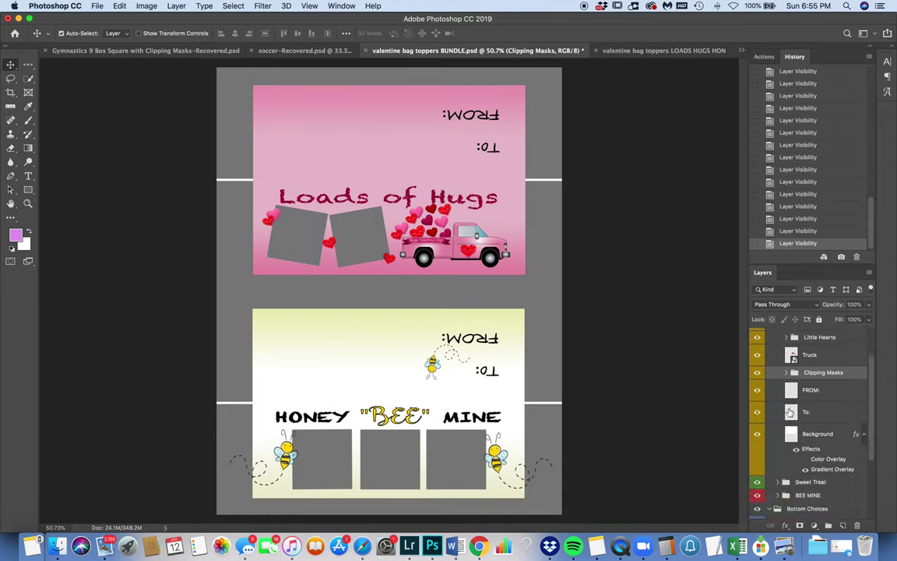
click(757, 374)
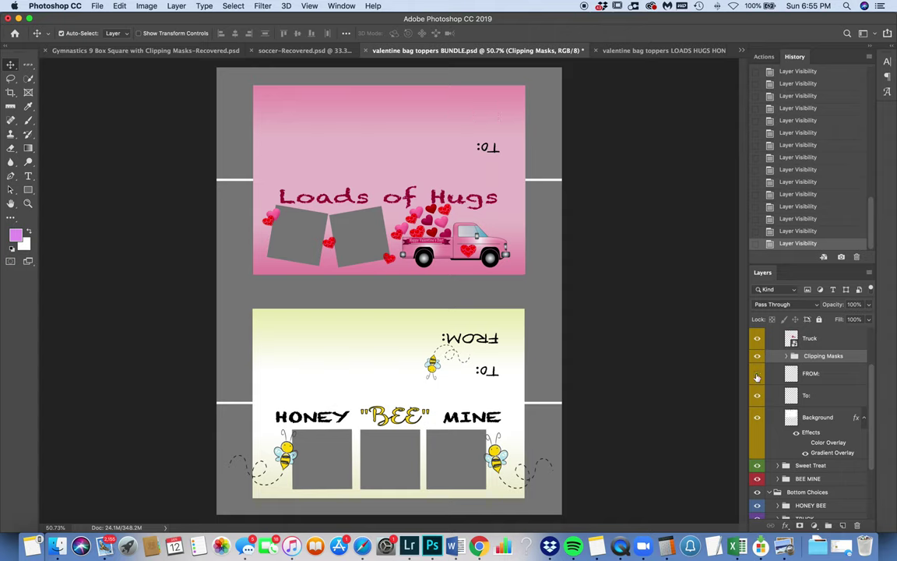
click(757, 375)
click(758, 396)
click(758, 396)
Hide the Sweet Treat and BEE MINE designs, briefly toggling the pink Background layer's visibility.
click(775, 417)
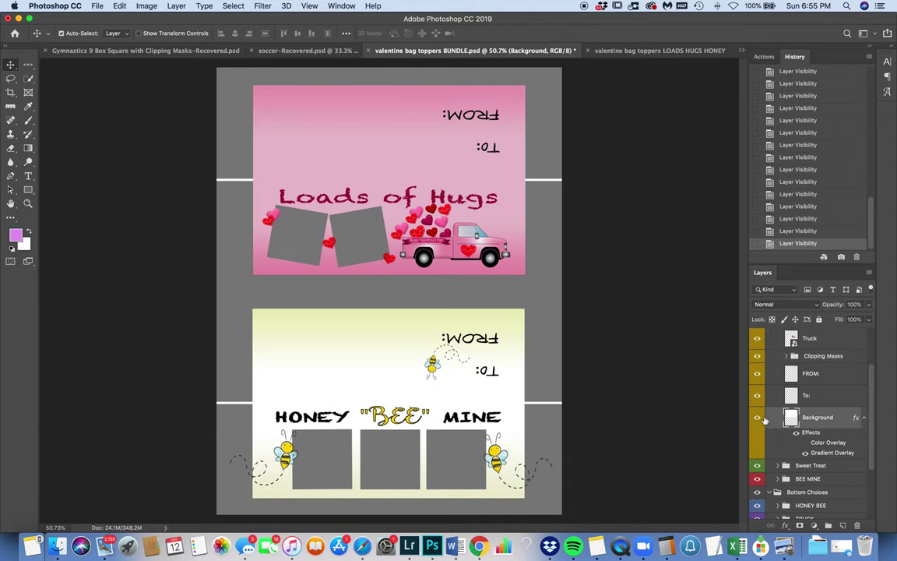
click(755, 418)
click(756, 418)
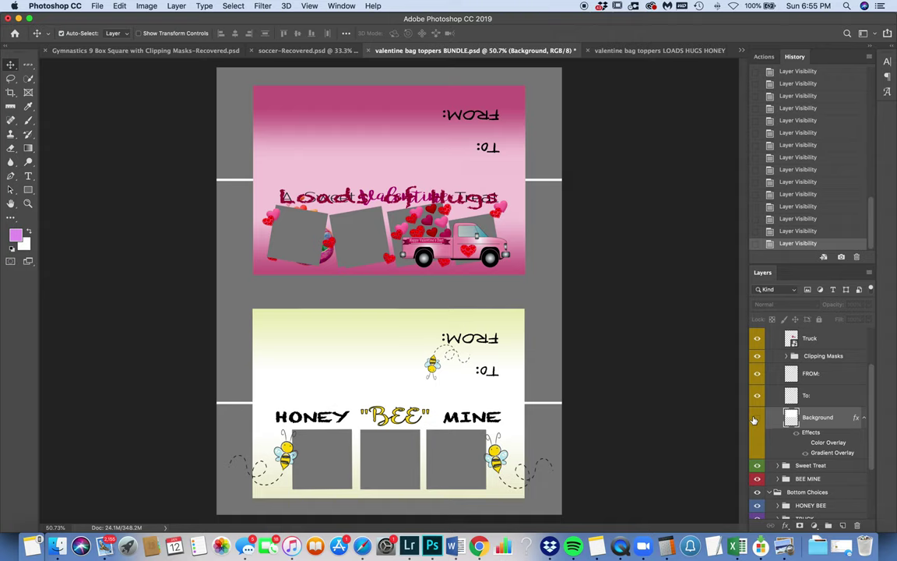
click(758, 465)
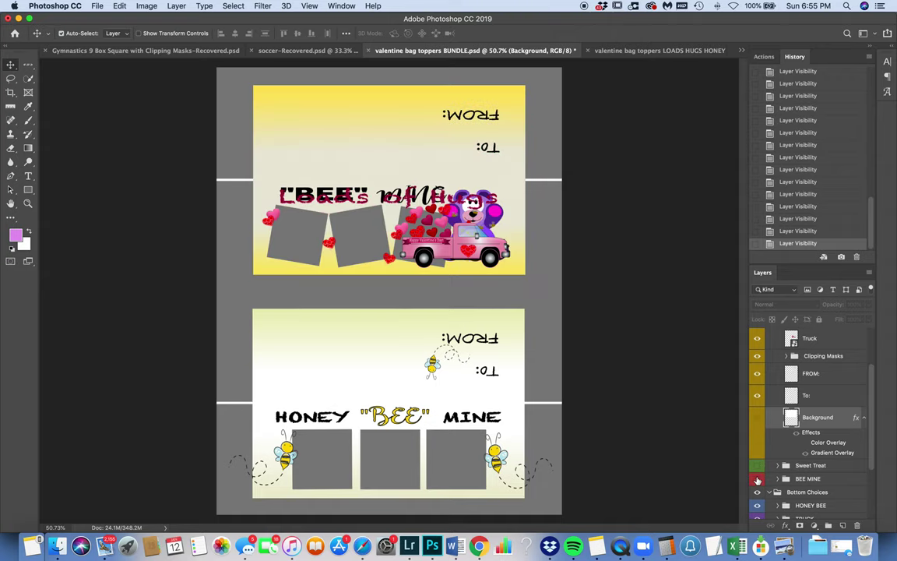
click(757, 478)
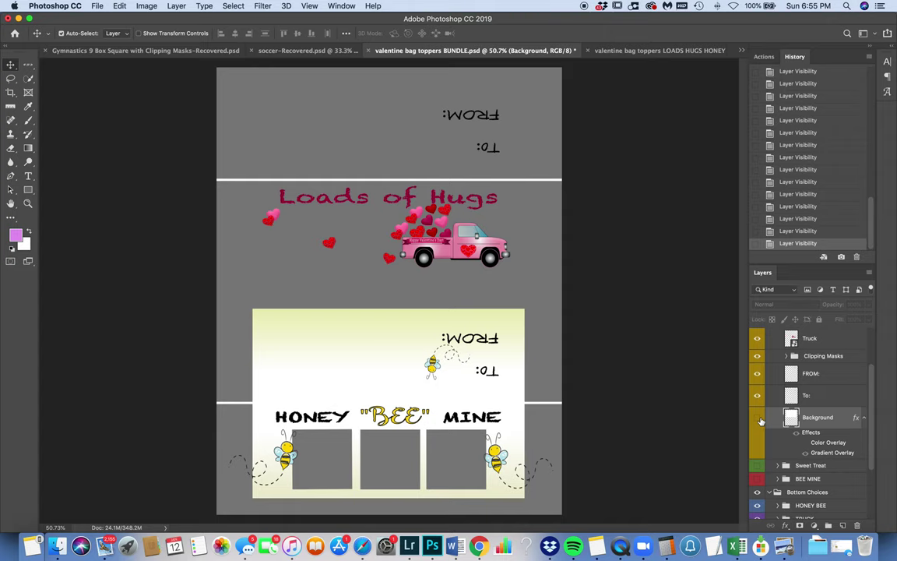
click(757, 419)
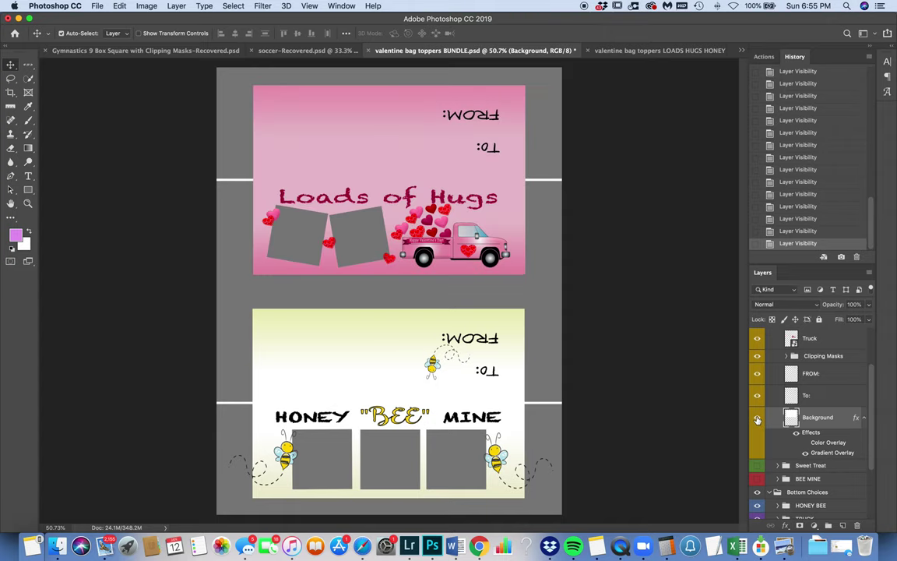
Toggle the Background's gradient overlay, then open its Color Overlay settings and toggle that overlay.
click(805, 456)
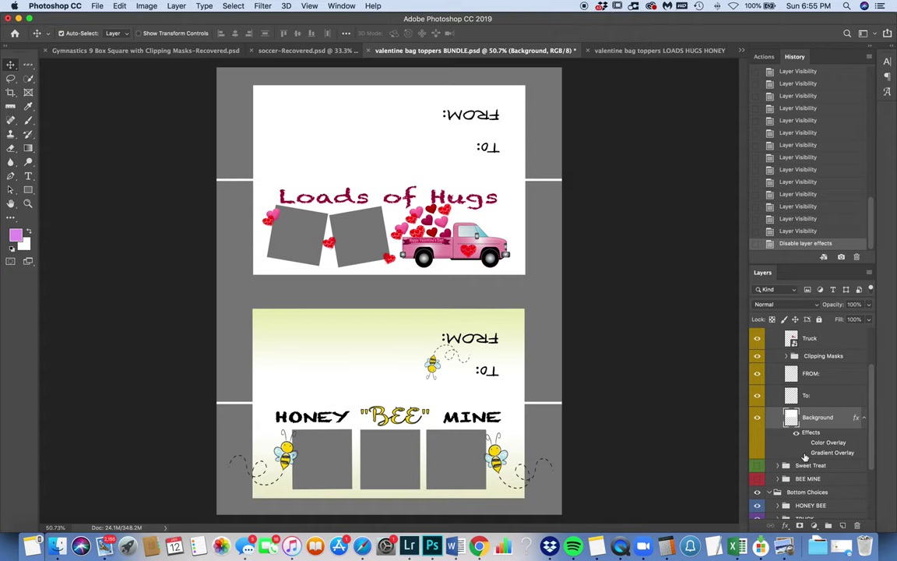
click(805, 454)
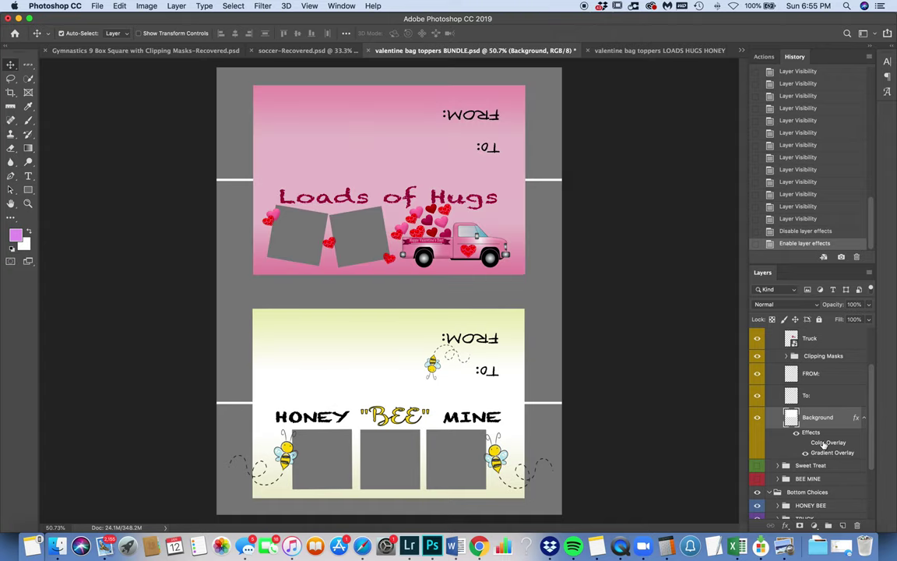
double_click(824, 444)
drag(395, 121, 776, 112)
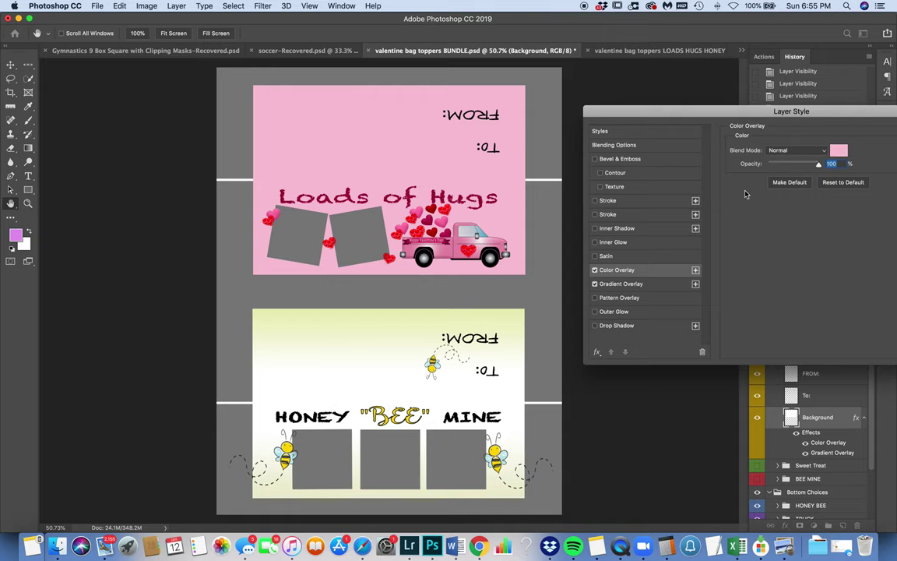
click(595, 270)
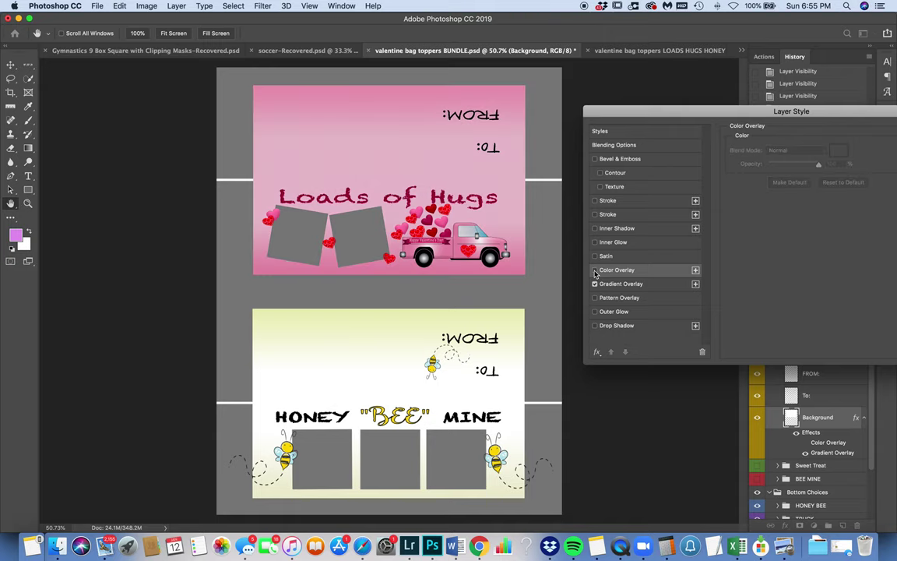
click(595, 270)
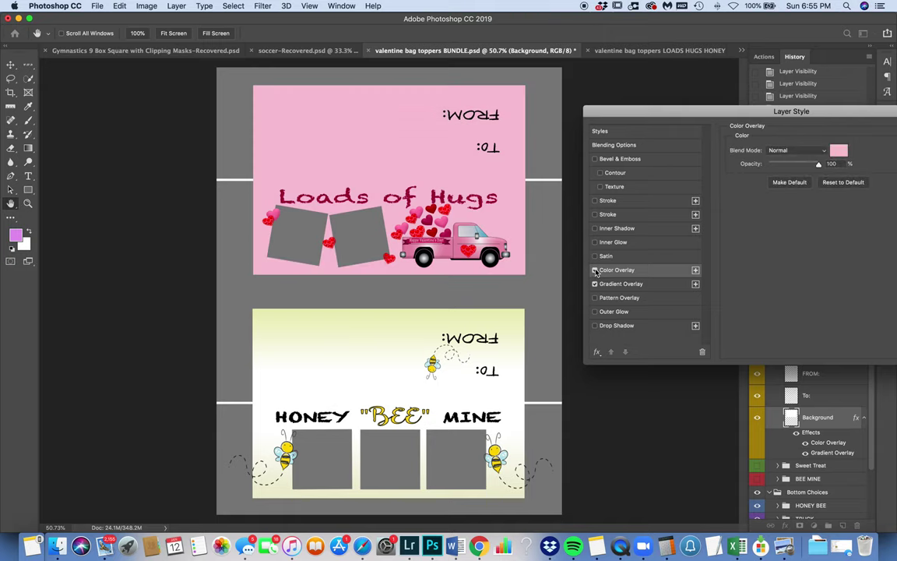
Try dark magenta, #cc5a81 and #e32063 overlay colours, return to light pink, and cancel the changes.
click(840, 152)
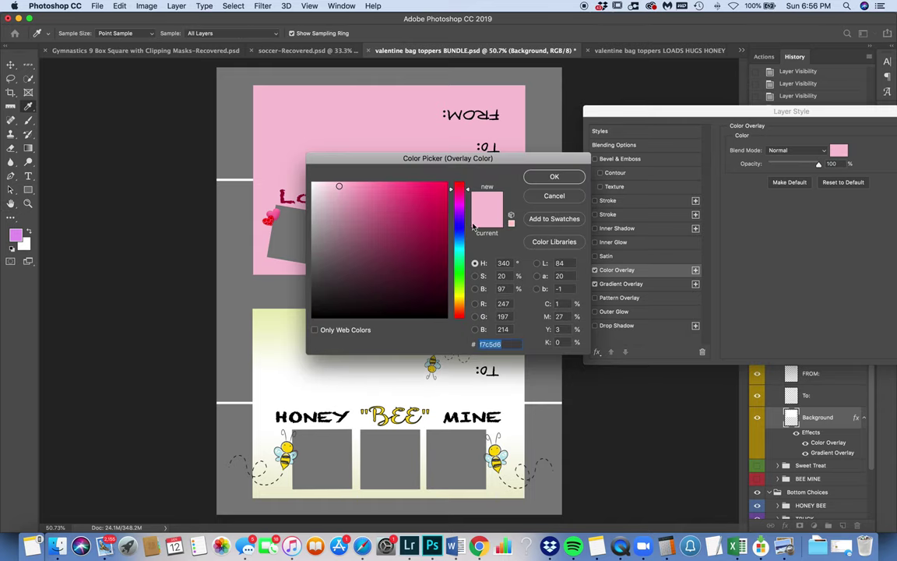
click(431, 236)
click(343, 197)
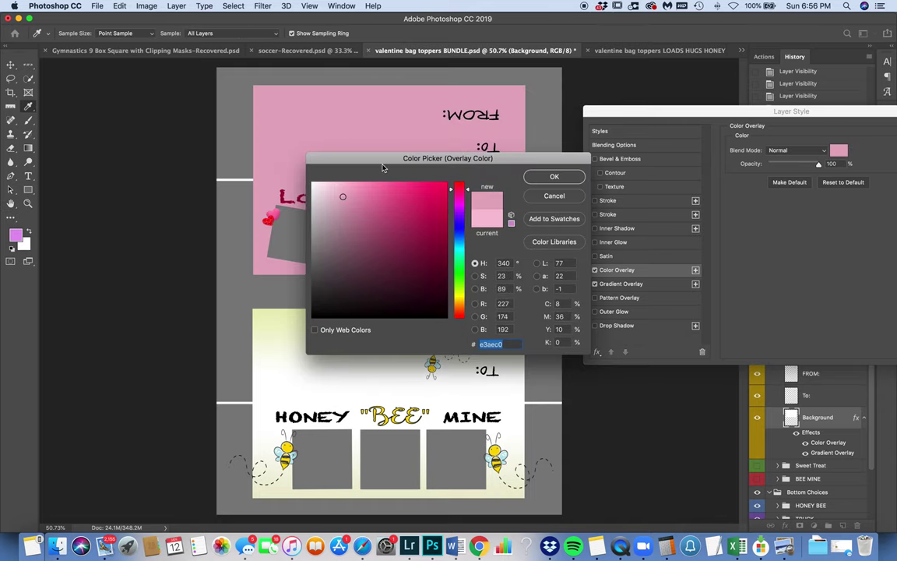
drag(383, 168, 604, 176)
click(609, 217)
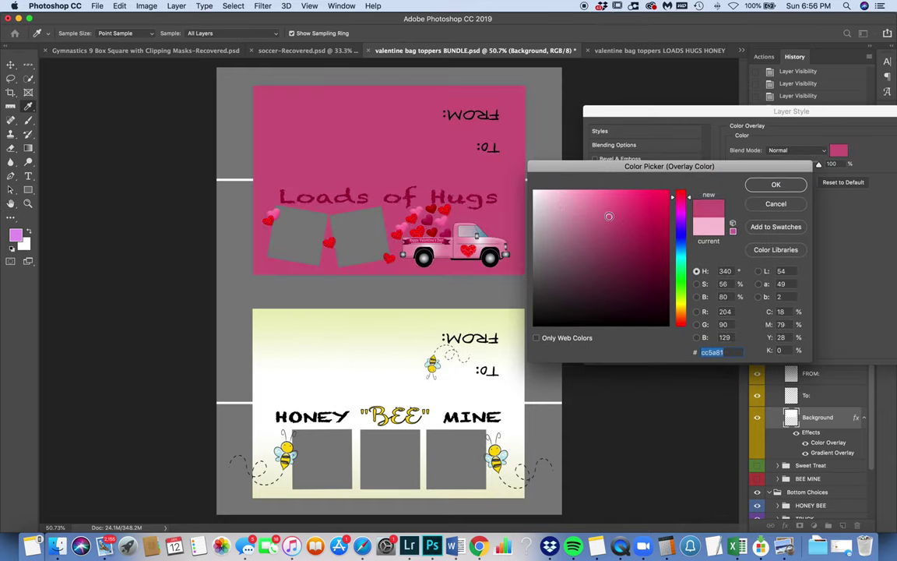
click(650, 204)
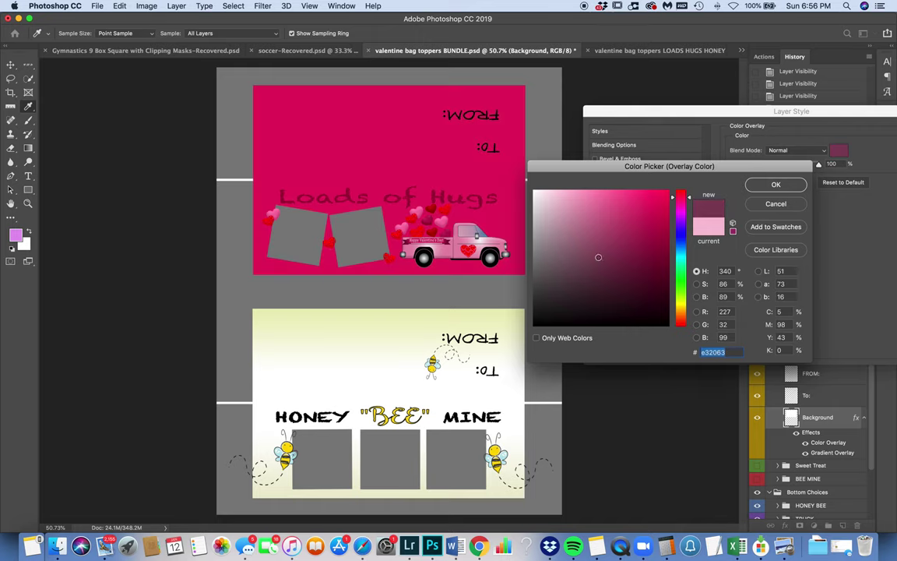
click(567, 223)
click(776, 185)
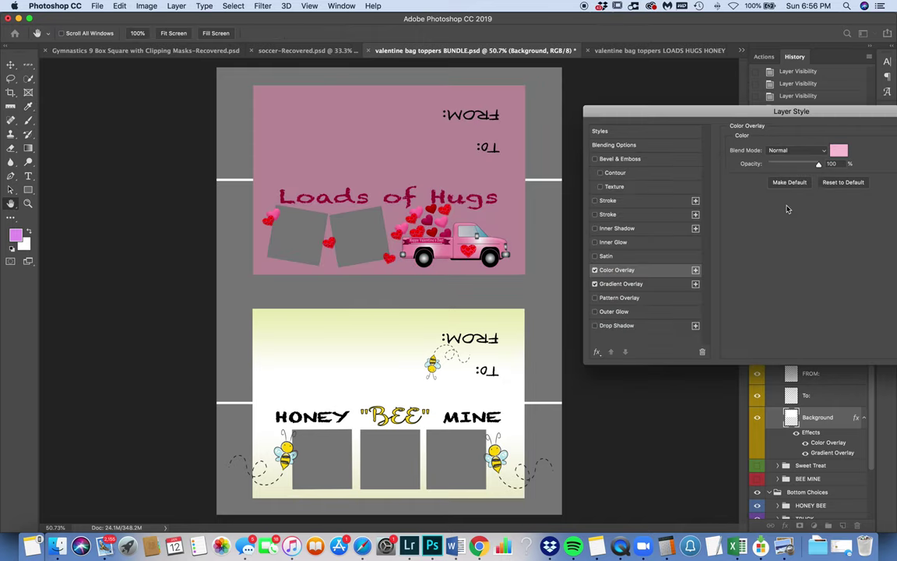
drag(754, 110, 692, 130)
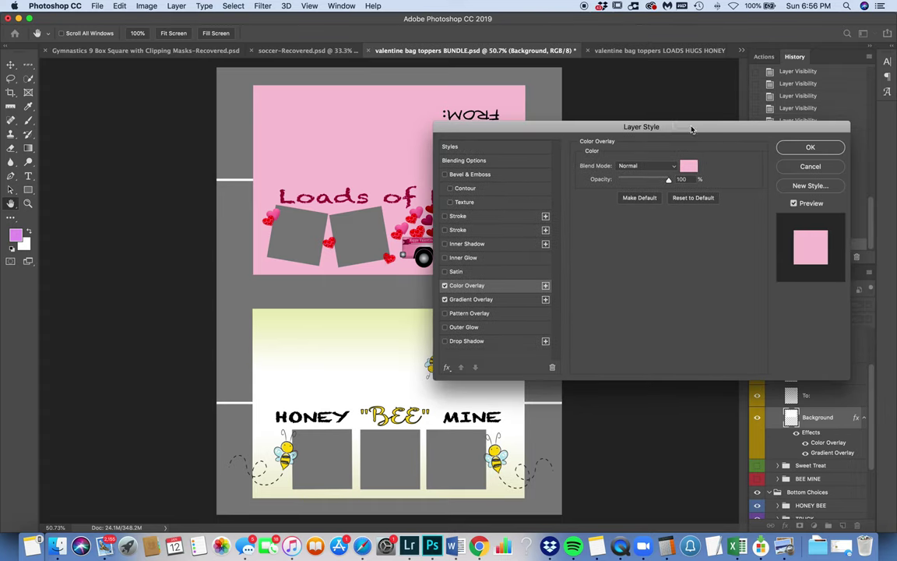
click(808, 167)
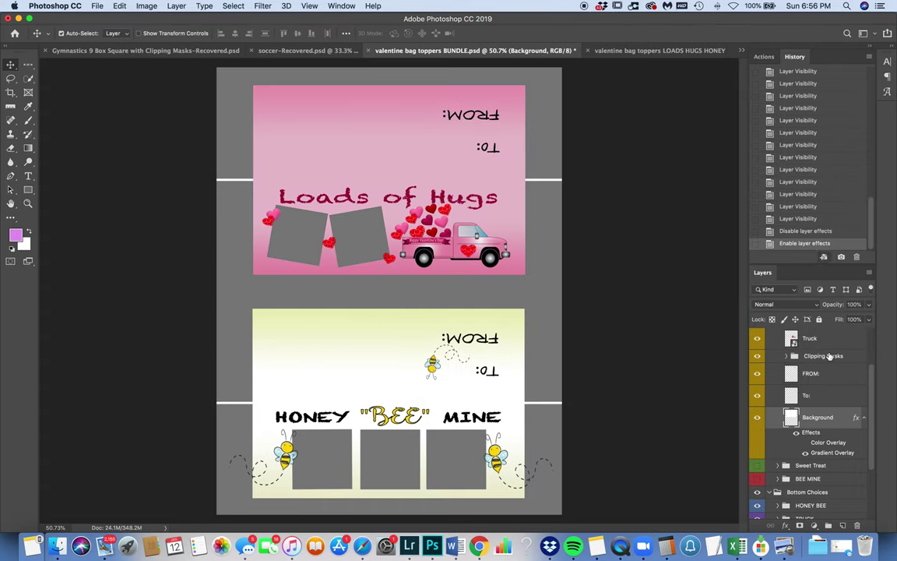
click(807, 443)
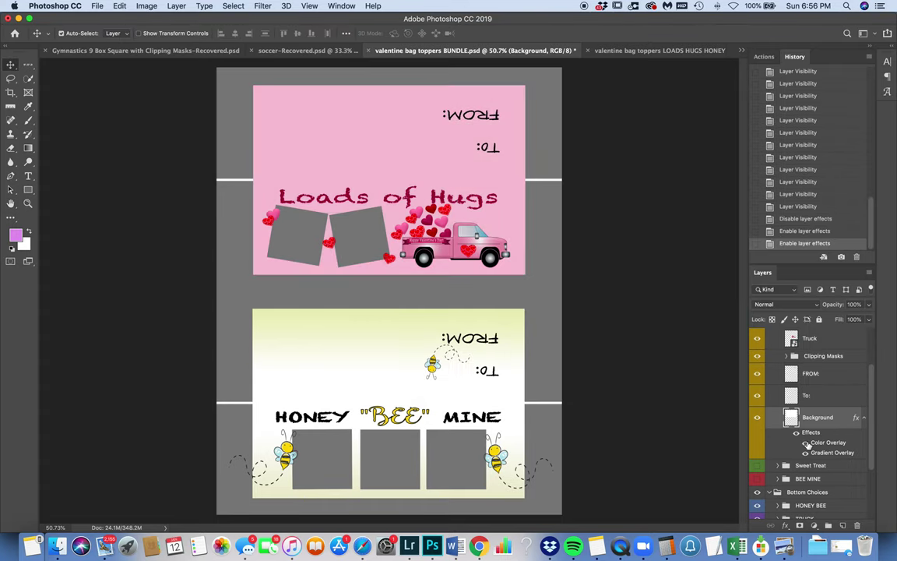
click(807, 442)
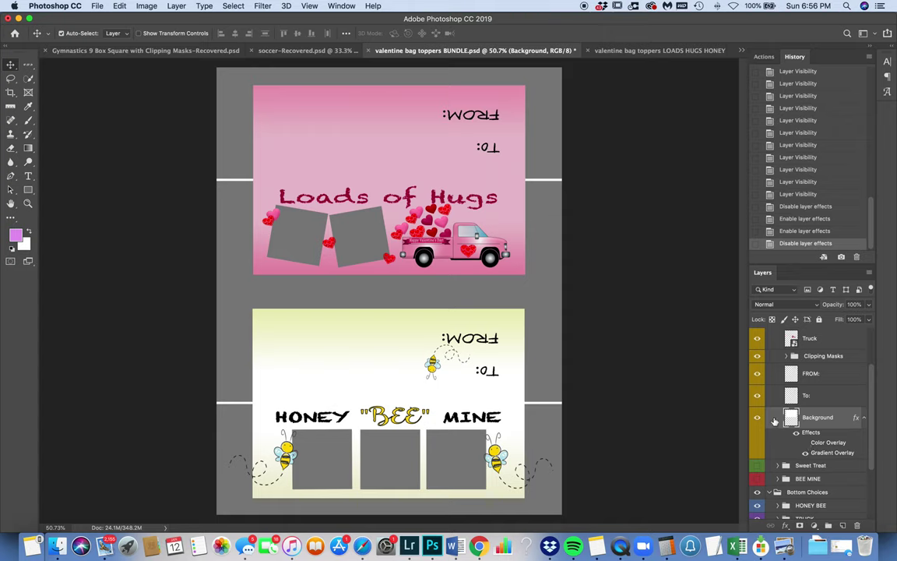
scroll(830, 427, down, 2)
scroll(830, 426, down, 1)
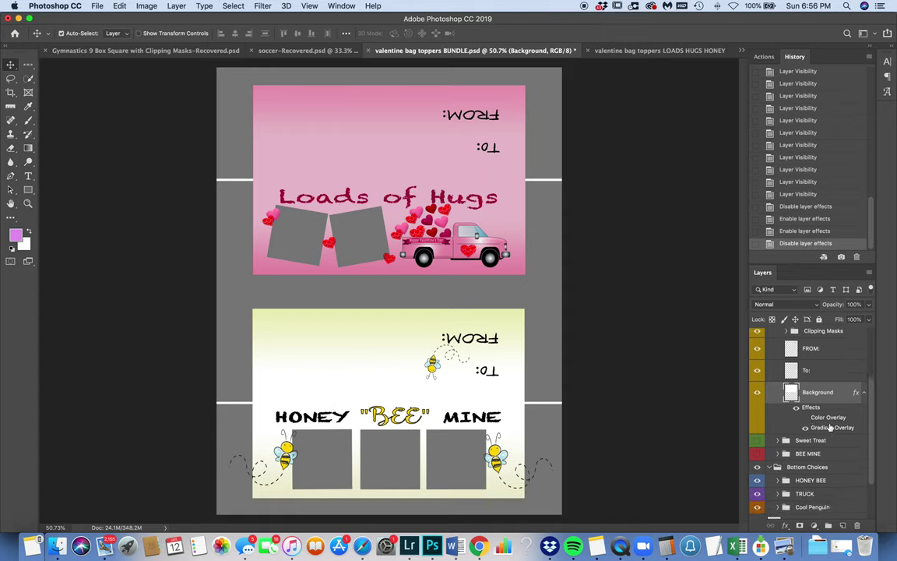
scroll(831, 427, up, 5)
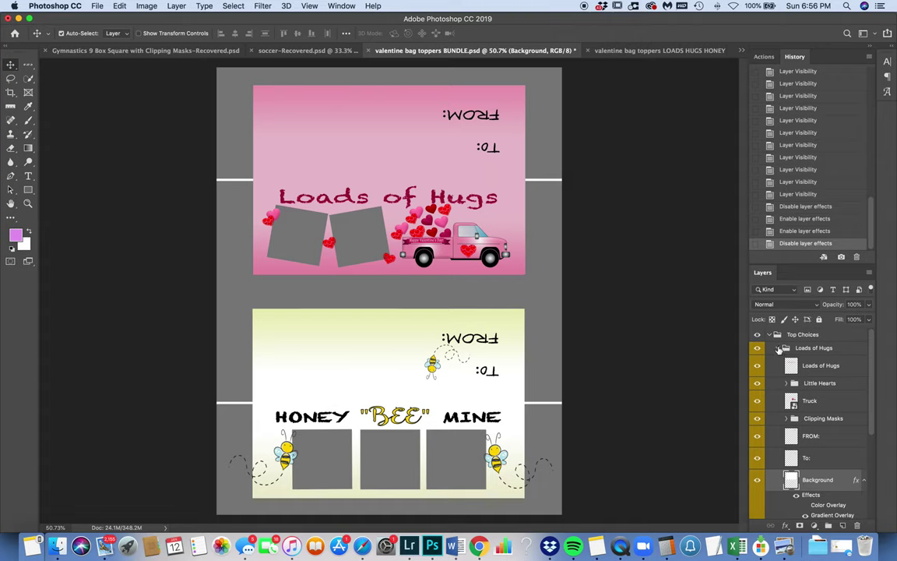
click(785, 347)
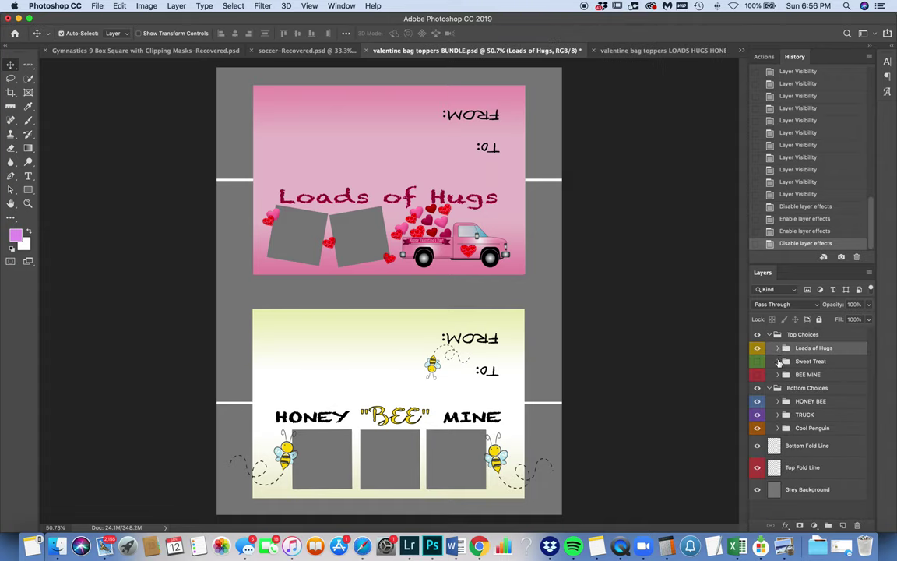
click(777, 360)
scroll(811, 448, down, 3)
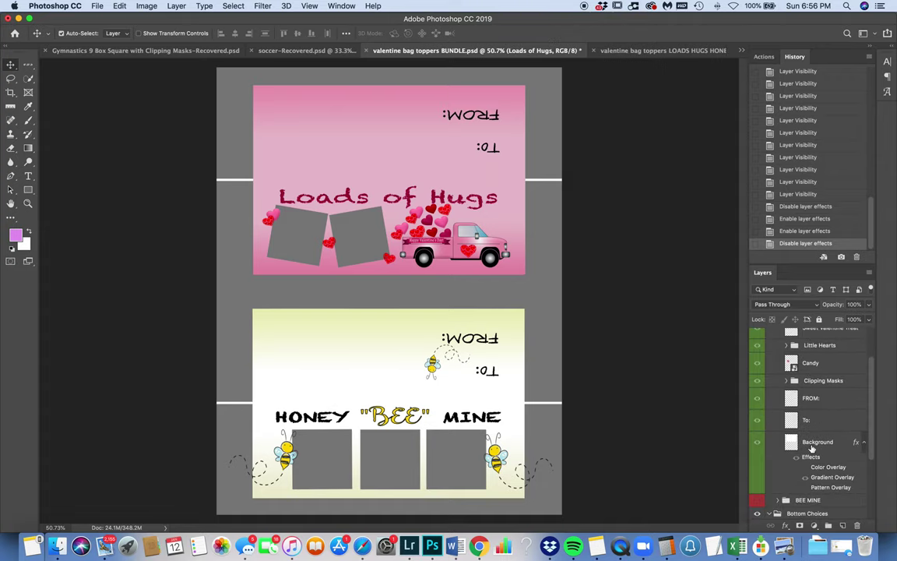
scroll(811, 436, up, 3)
click(778, 362)
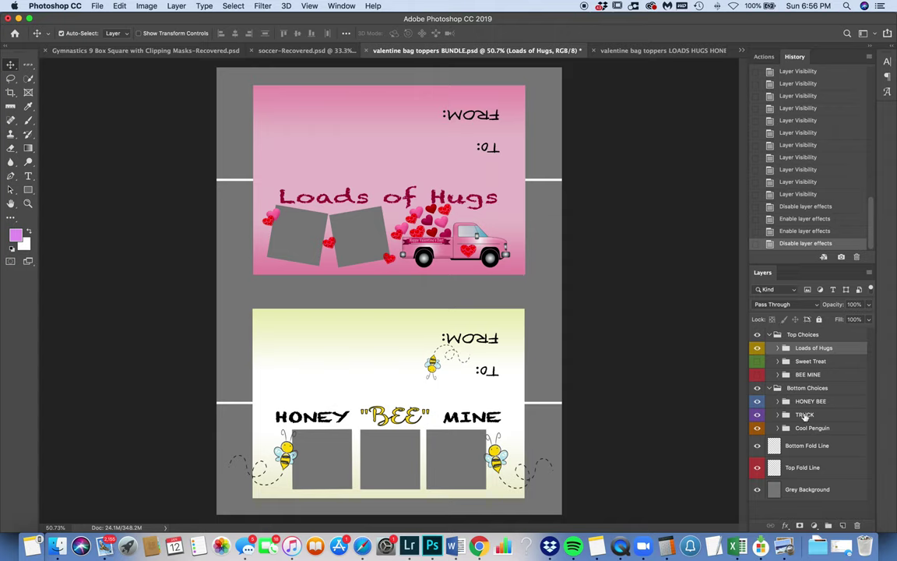
click(780, 336)
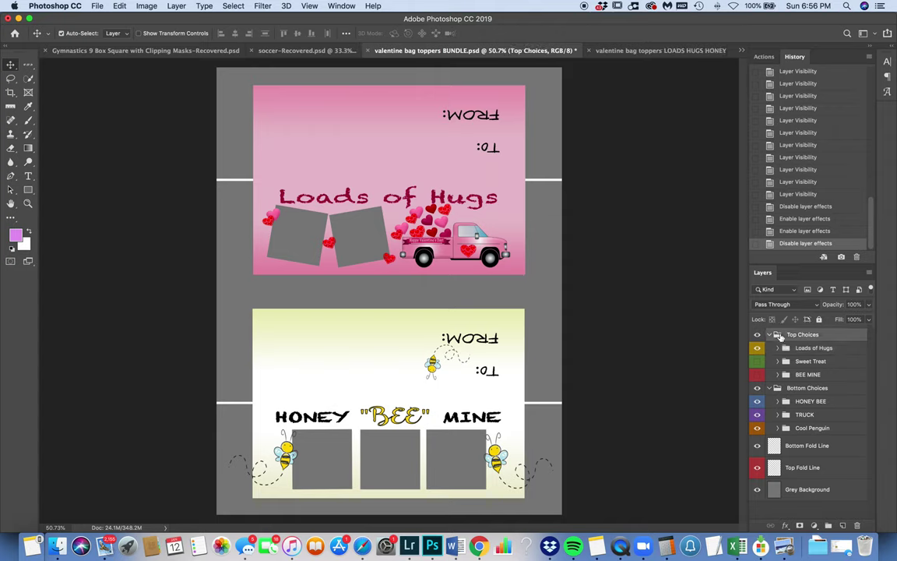
Collapse Top Choices and Bottom Choices and select both groups together.
click(769, 335)
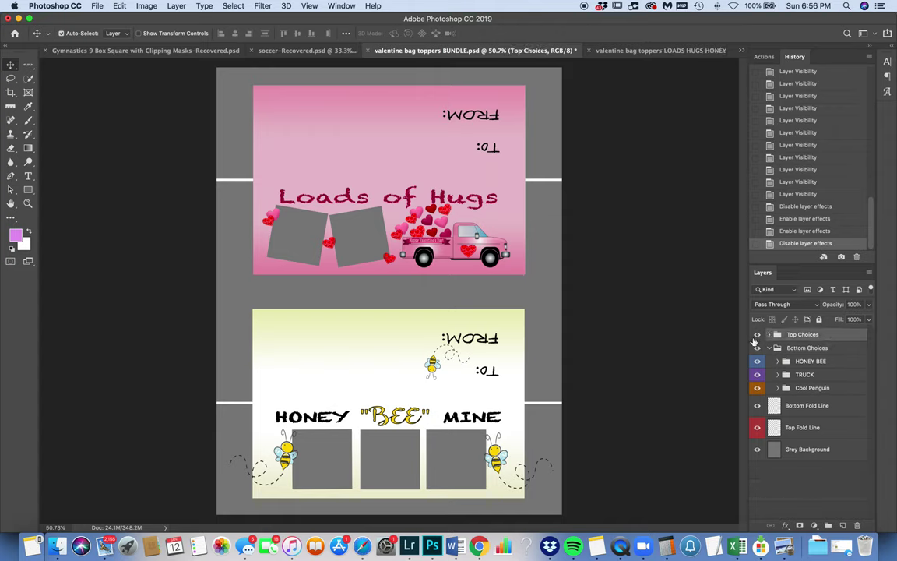
click(770, 348)
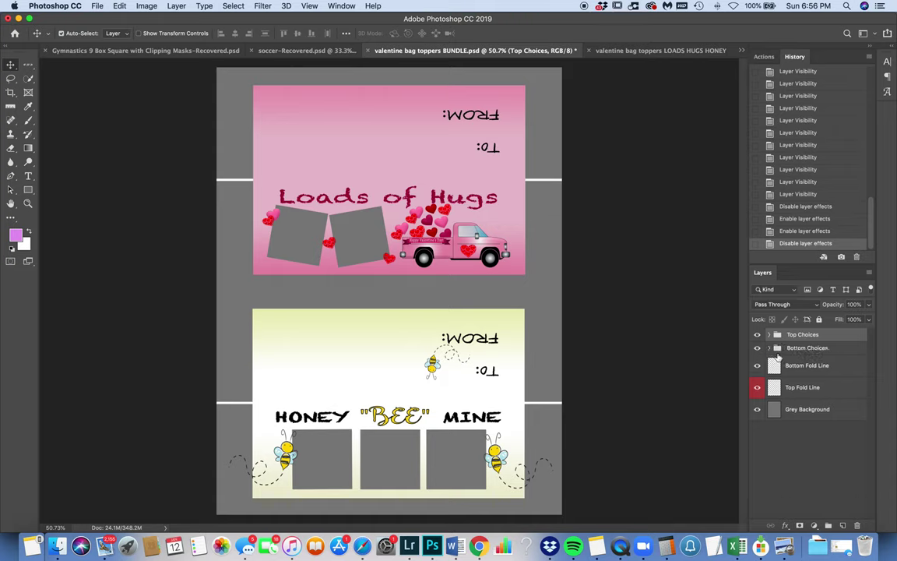
shift+click(837, 351)
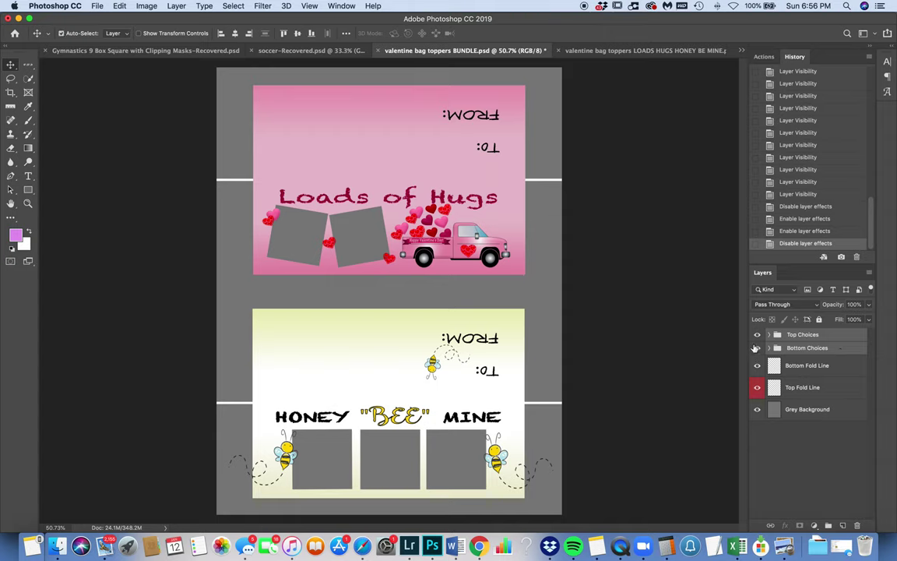
Toggle both designs off and on twice to check them, then start a free transform on both.
click(757, 335)
click(757, 348)
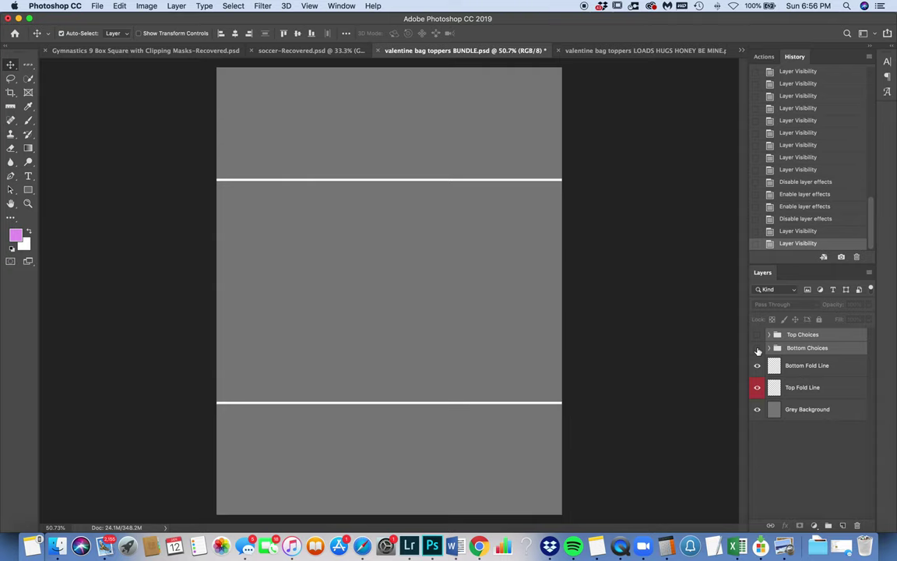
click(757, 335)
click(757, 348)
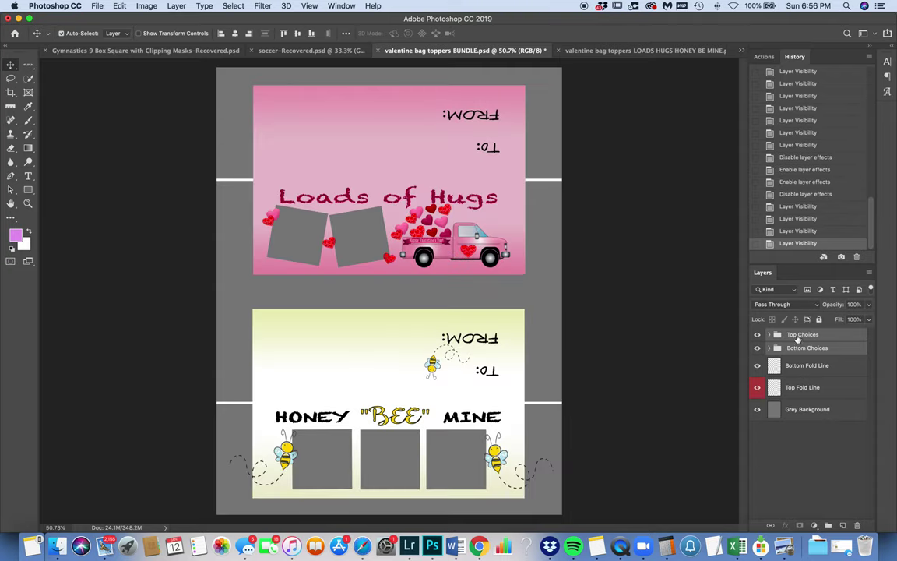
click(757, 335)
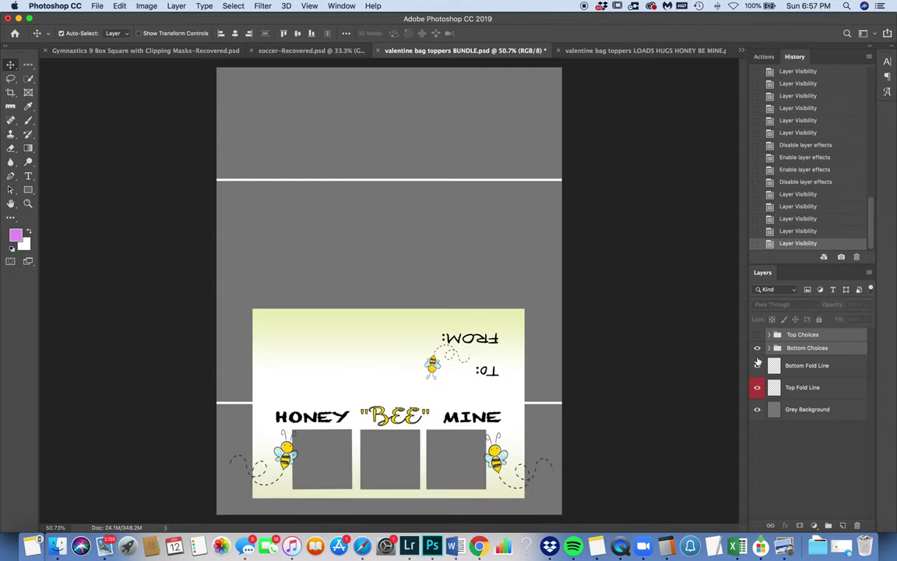
click(757, 348)
click(757, 348)
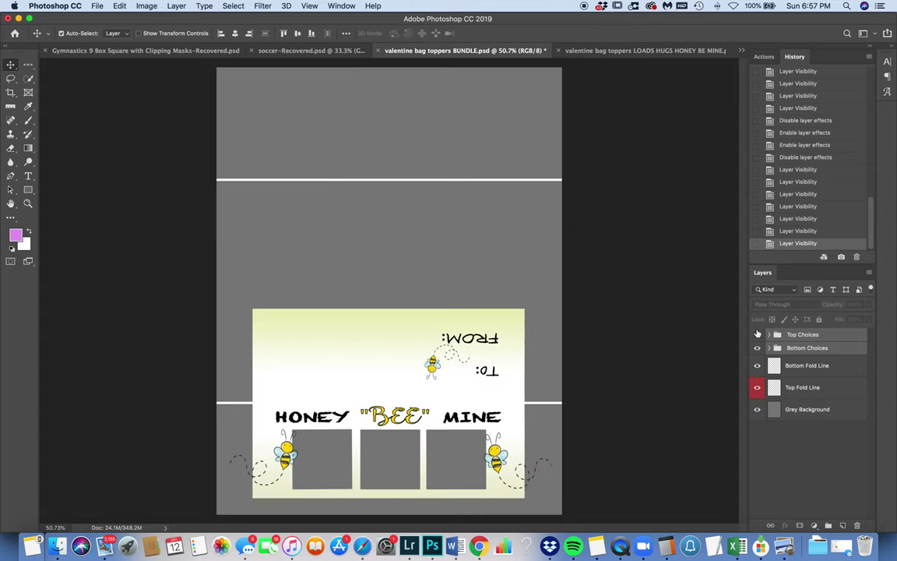
click(757, 335)
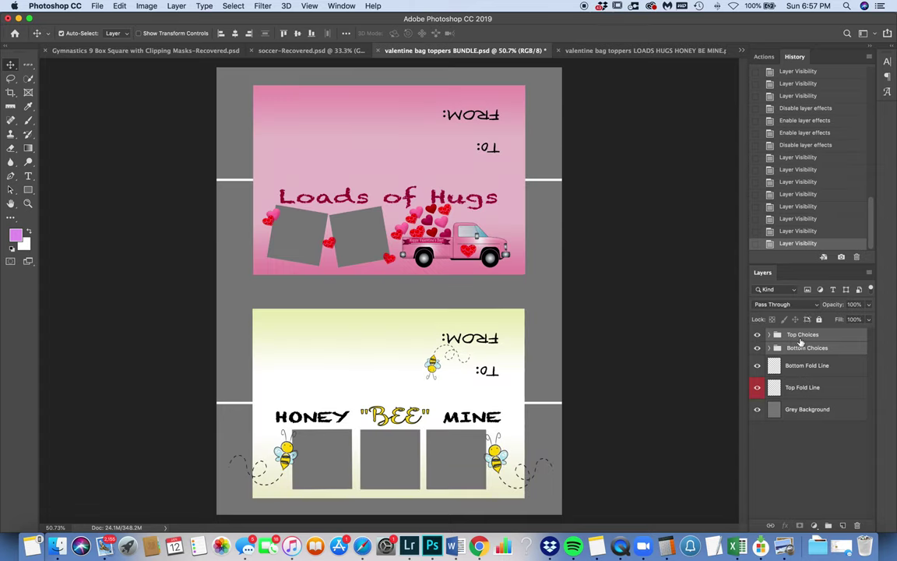
key(super+t)
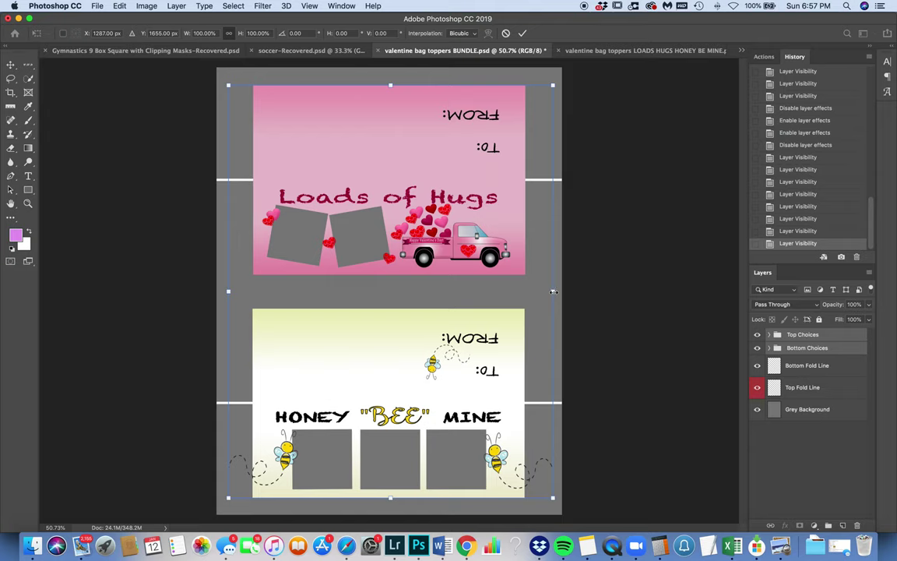
drag(553, 291, 581, 291)
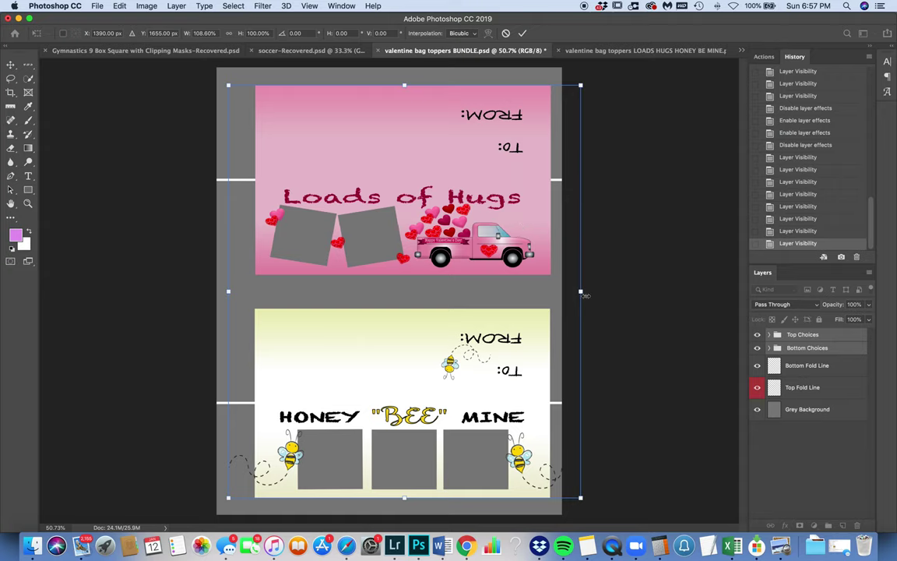
drag(581, 293, 519, 292)
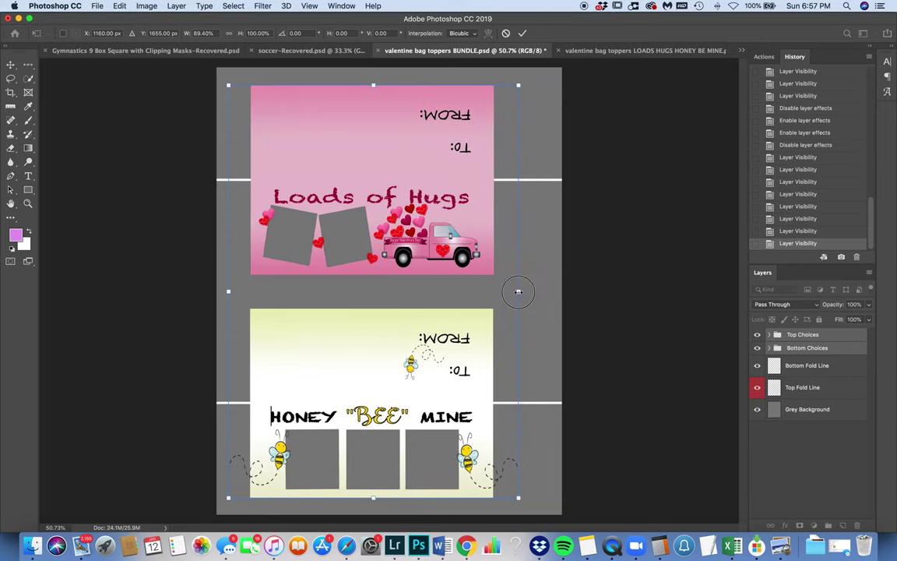
drag(519, 292, 554, 292)
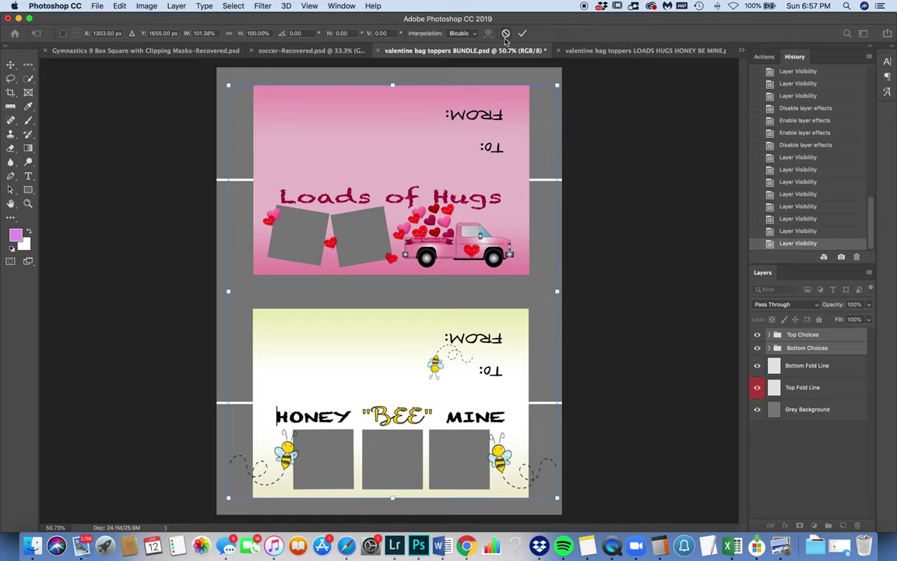
key(Return)
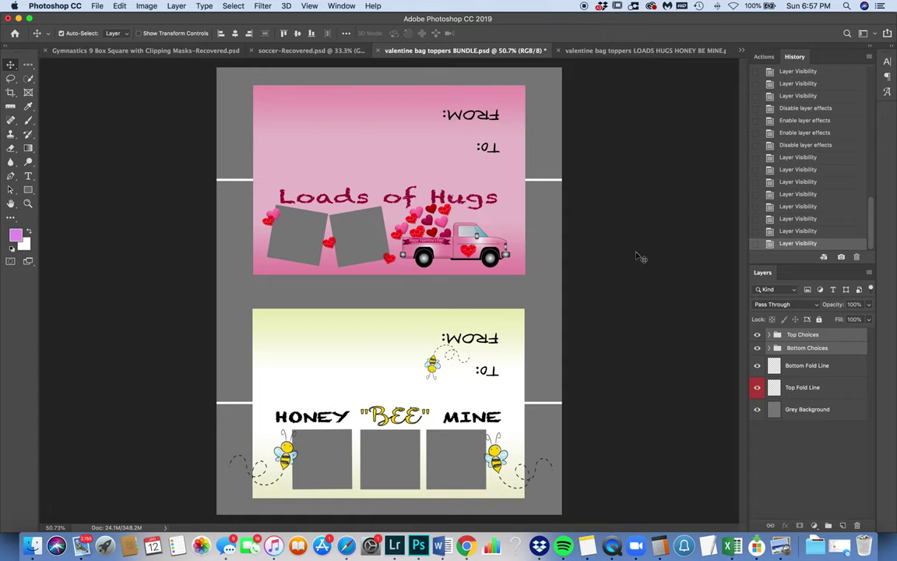
click(769, 334)
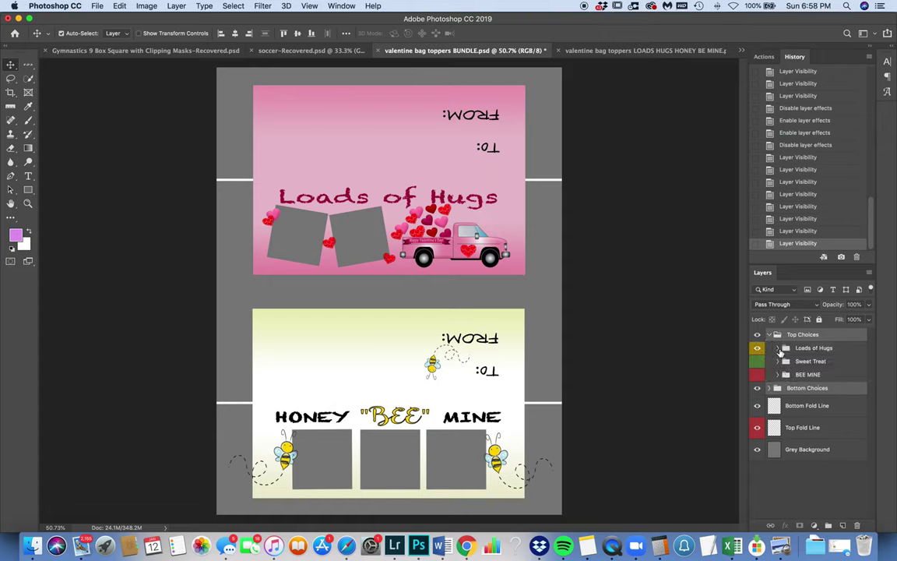
Stretch the Loads of Hugs Background layer to 105.37% width at 100% height.
click(777, 347)
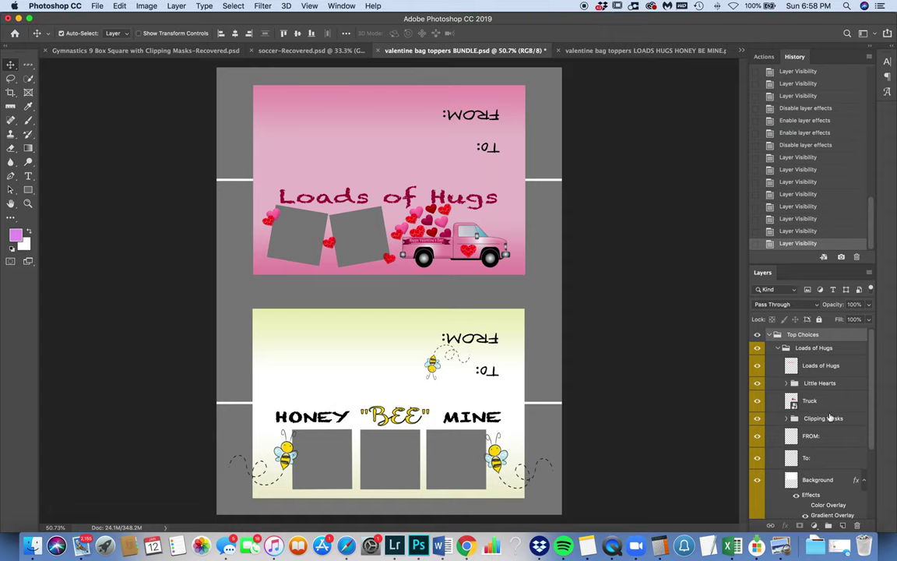
scroll(748, 386, down, 2)
click(820, 434)
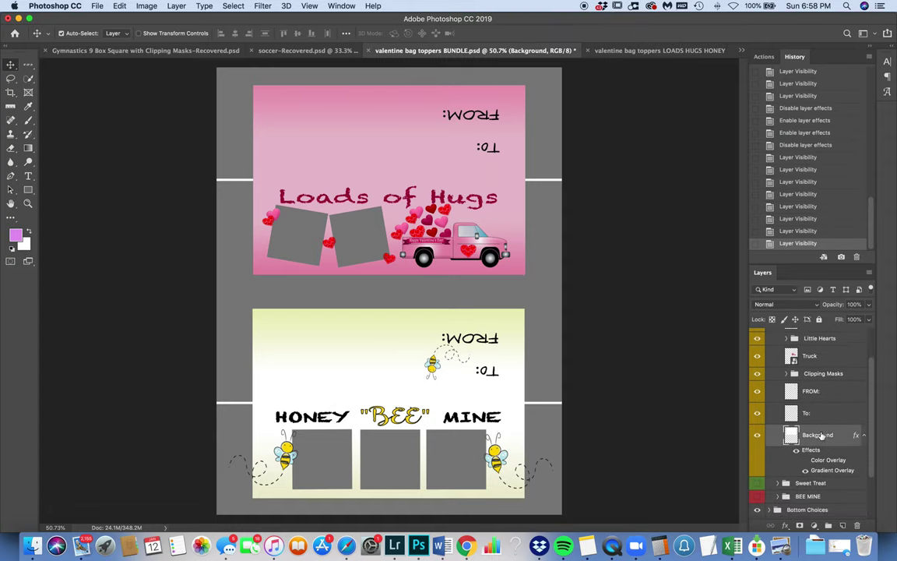
key(super+t)
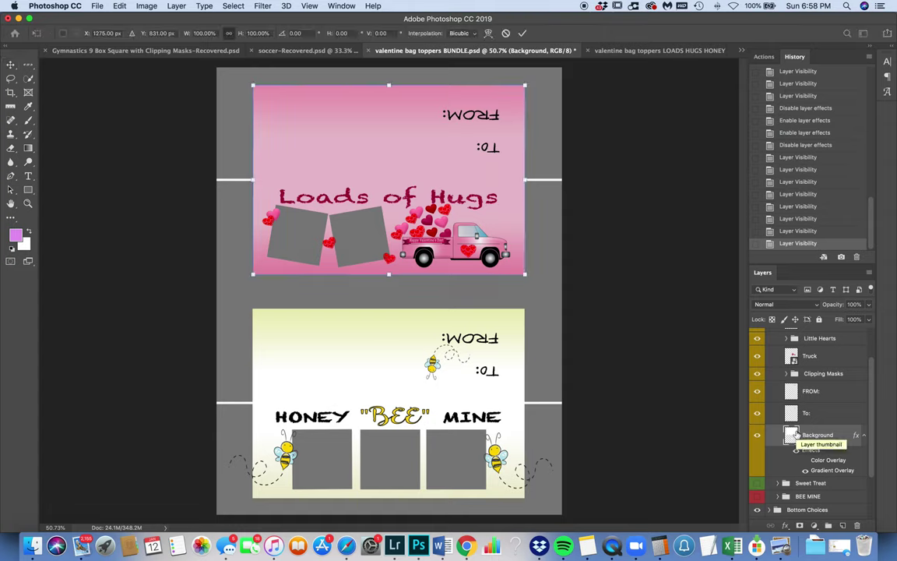
drag(527, 180, 506, 187)
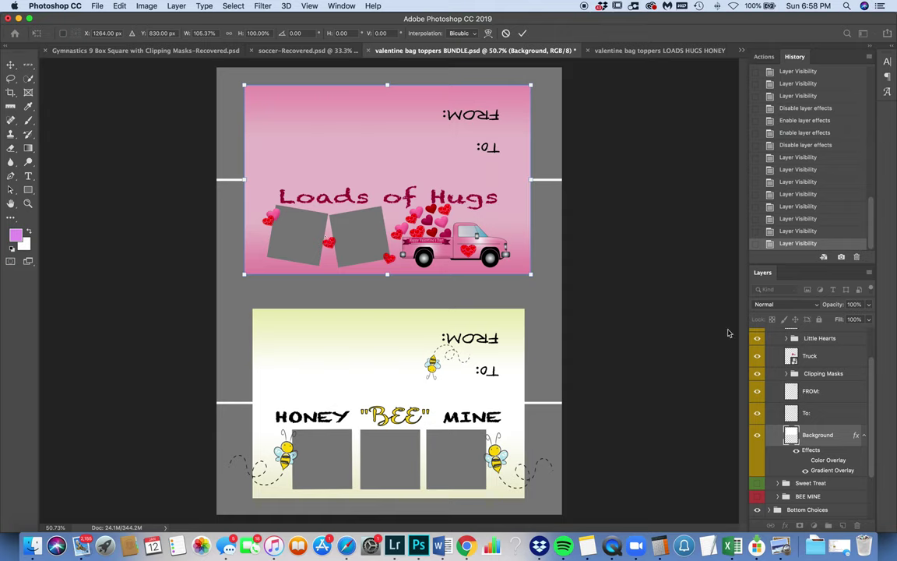
scroll(752, 349, up, 2)
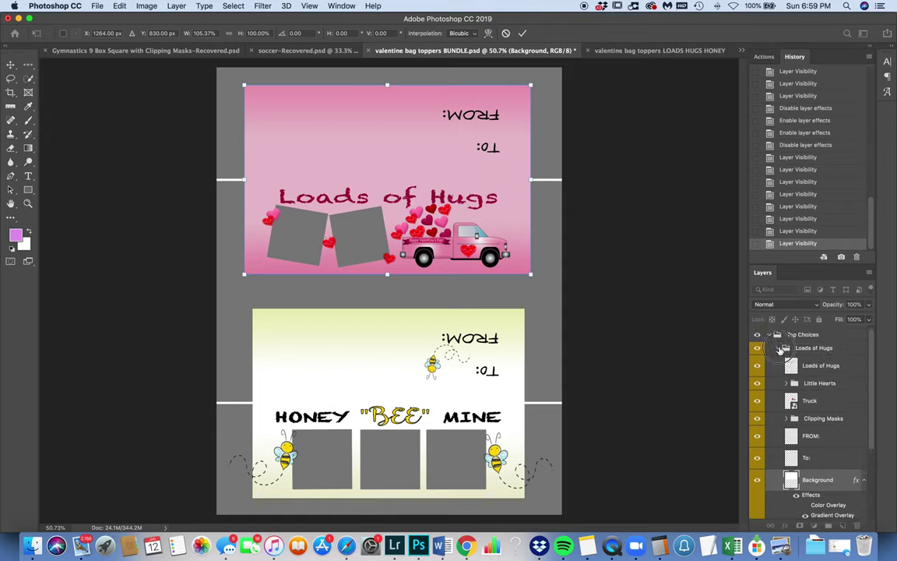
click(787, 349)
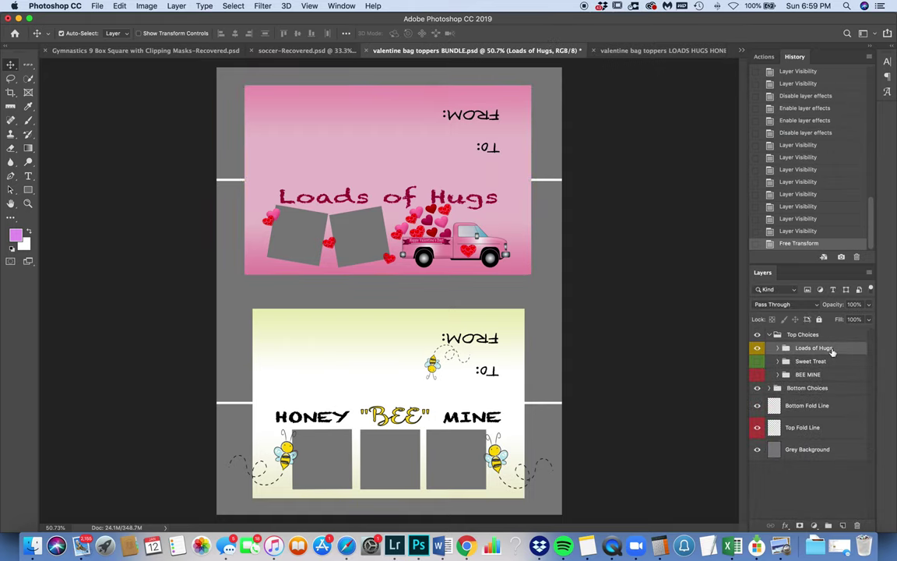
Trial-resize both design groups wider, cancel the transform, and re-expand Top Choices.
click(802, 334)
click(770, 334)
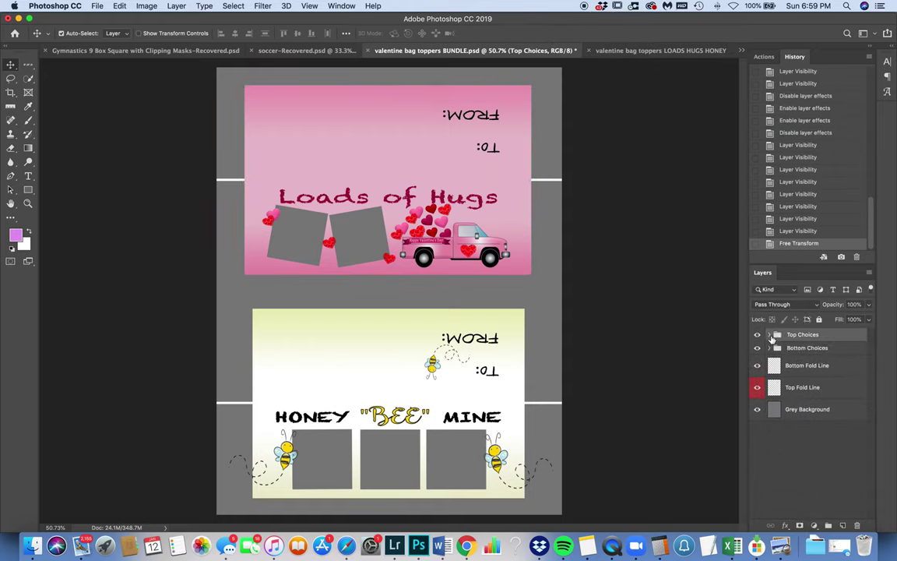
shift+click(808, 349)
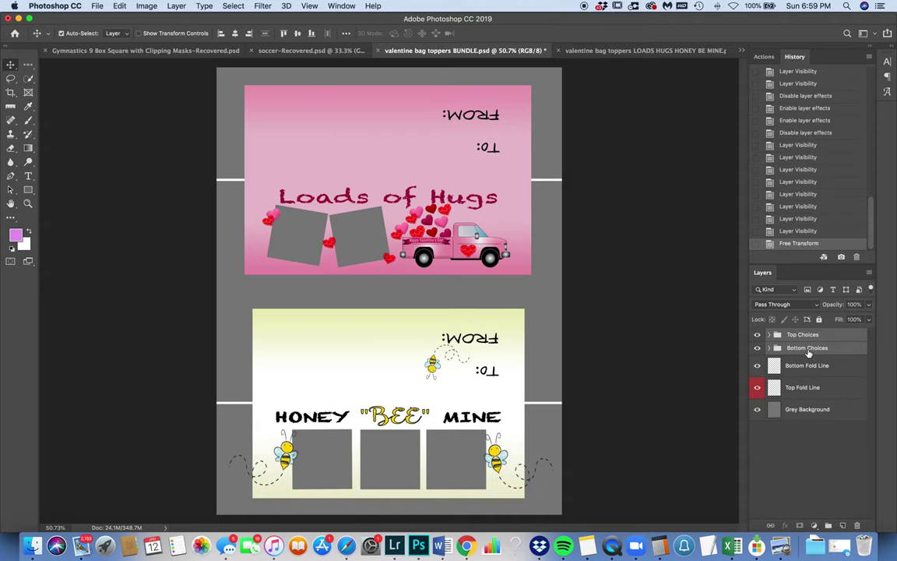
key(super+t)
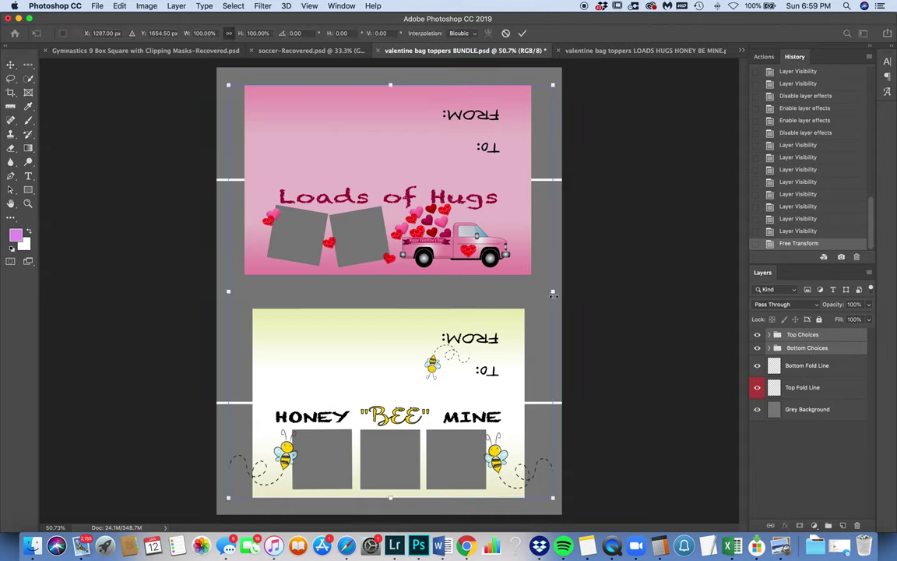
drag(553, 292, 571, 292)
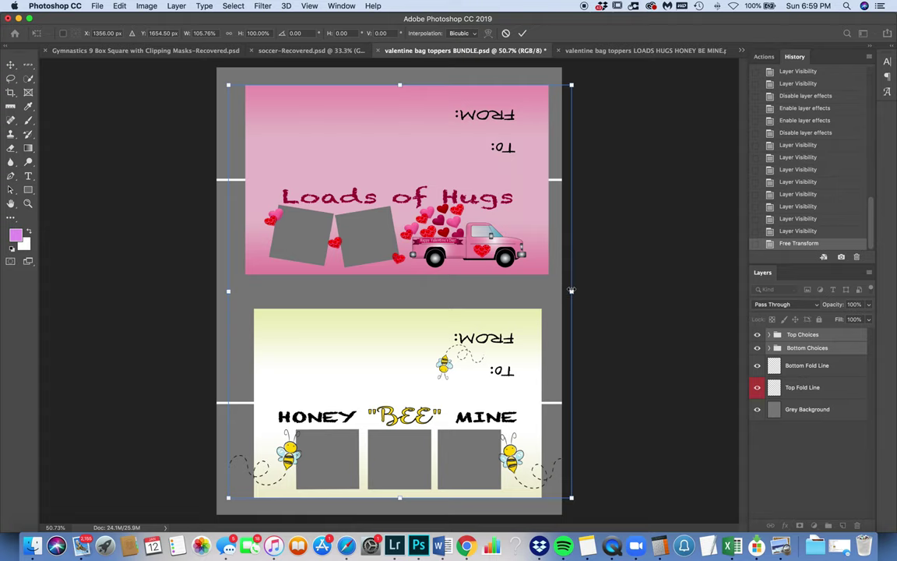
drag(571, 290, 543, 291)
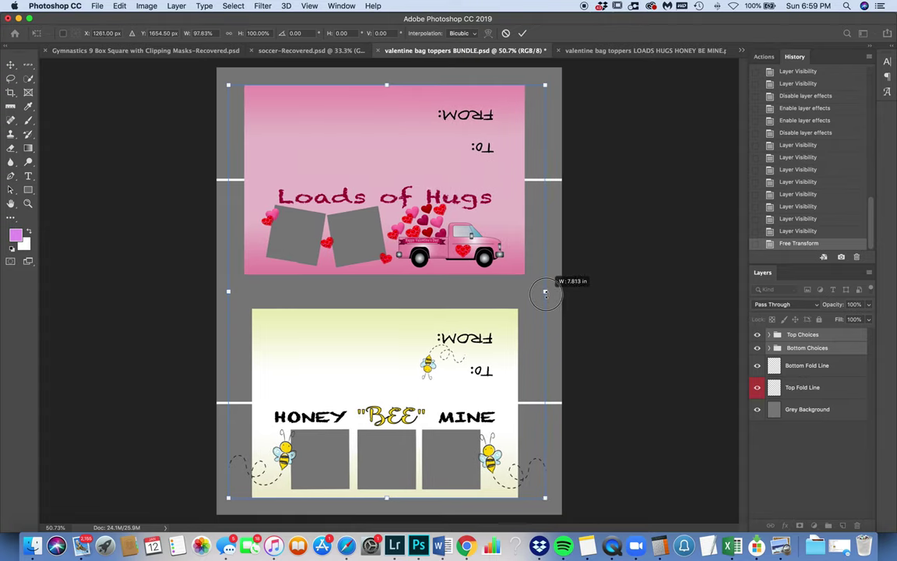
click(505, 33)
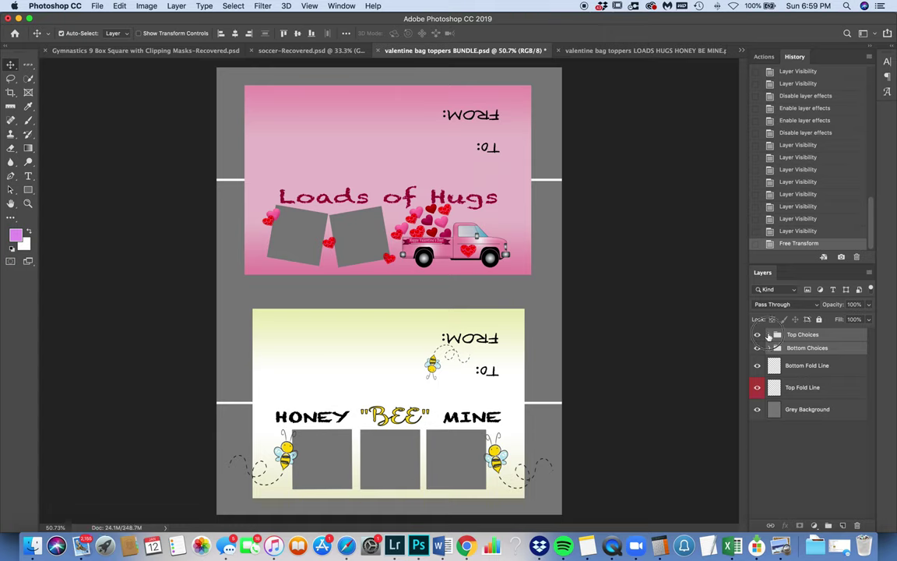
click(769, 335)
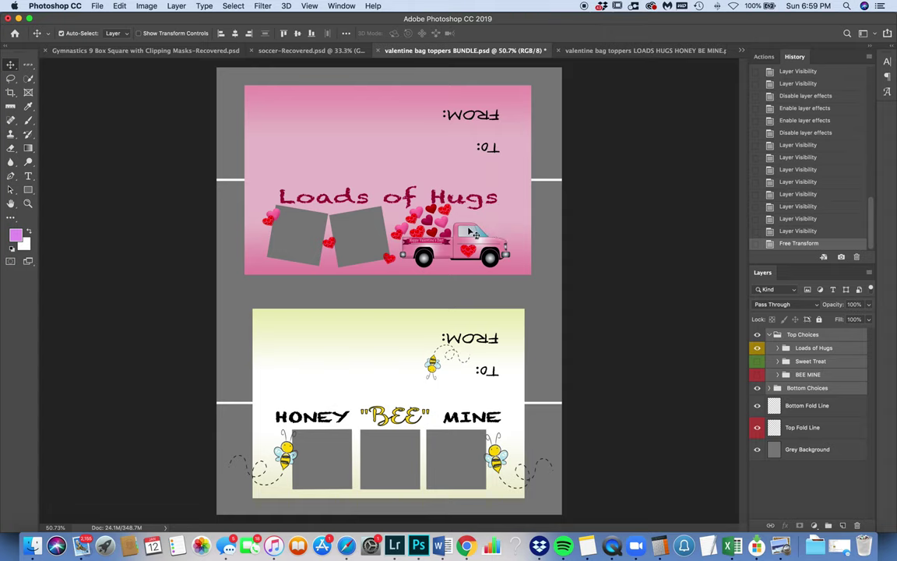
Collapse Top Choices and review Image Size (8.5 x 11 in, 300 ppi) without changing it.
click(768, 335)
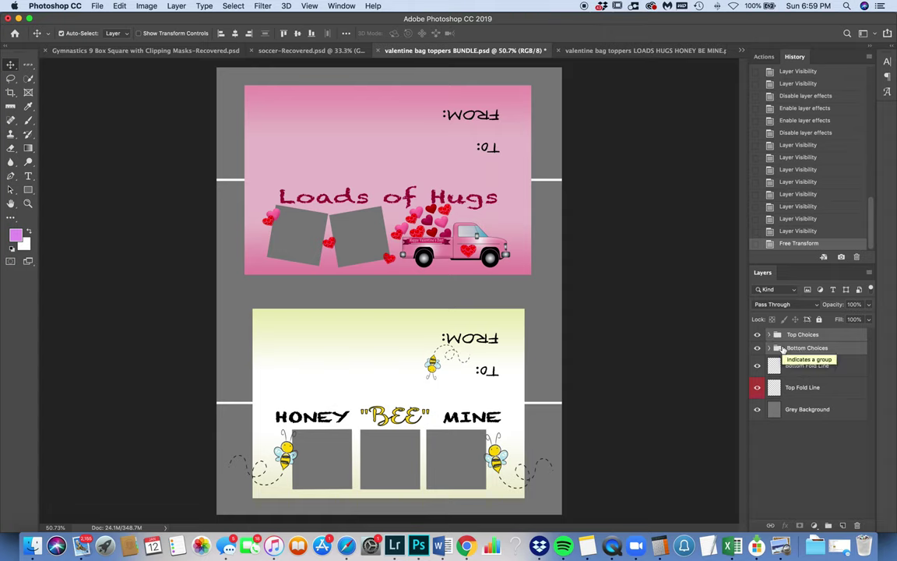
click(152, 7)
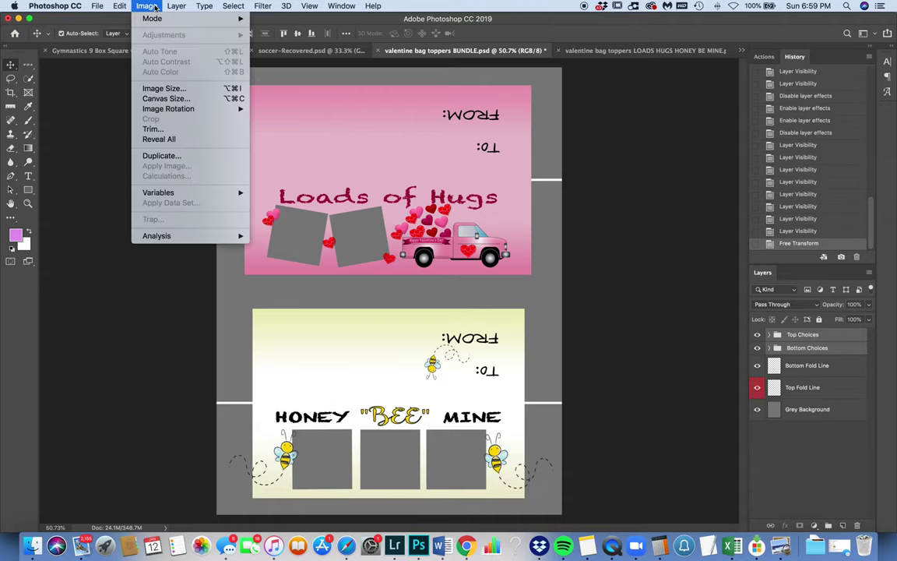
click(164, 88)
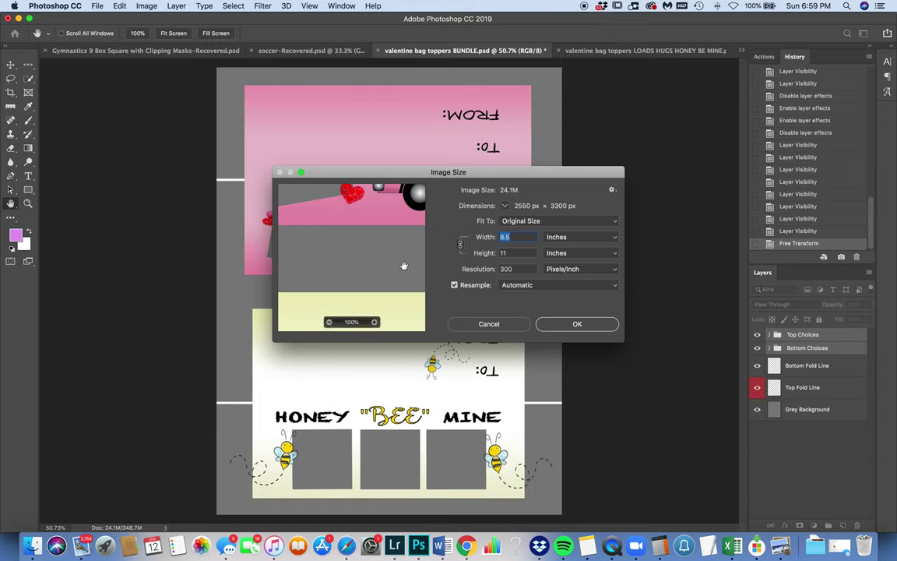
click(564, 325)
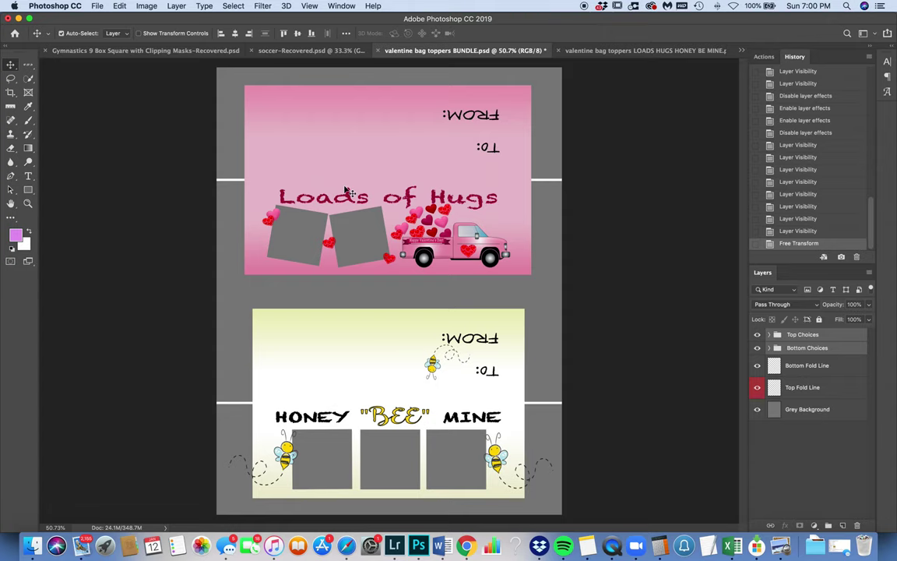
scroll(346, 190, up, 5)
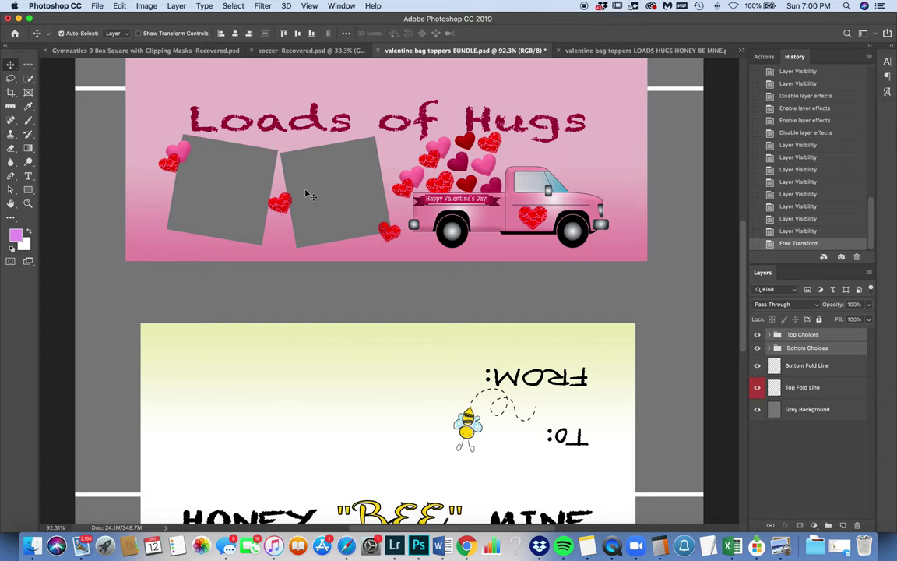
scroll(295, 189, down, 1)
scroll(295, 188, down, 4)
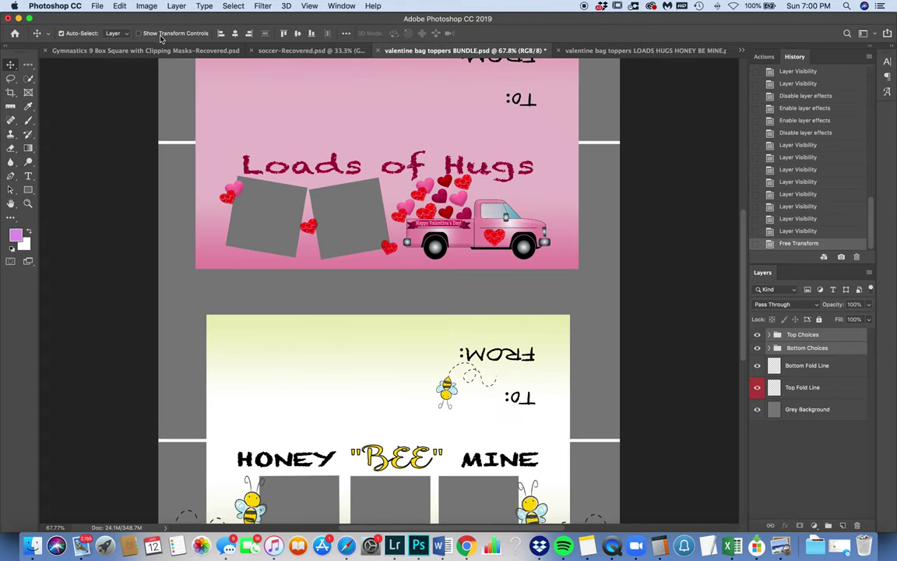
click(148, 6)
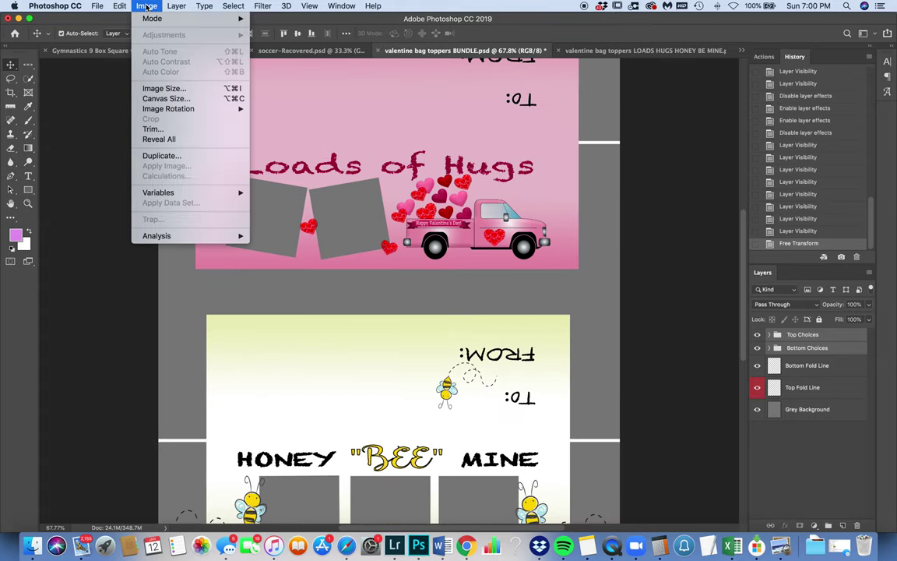
click(178, 89)
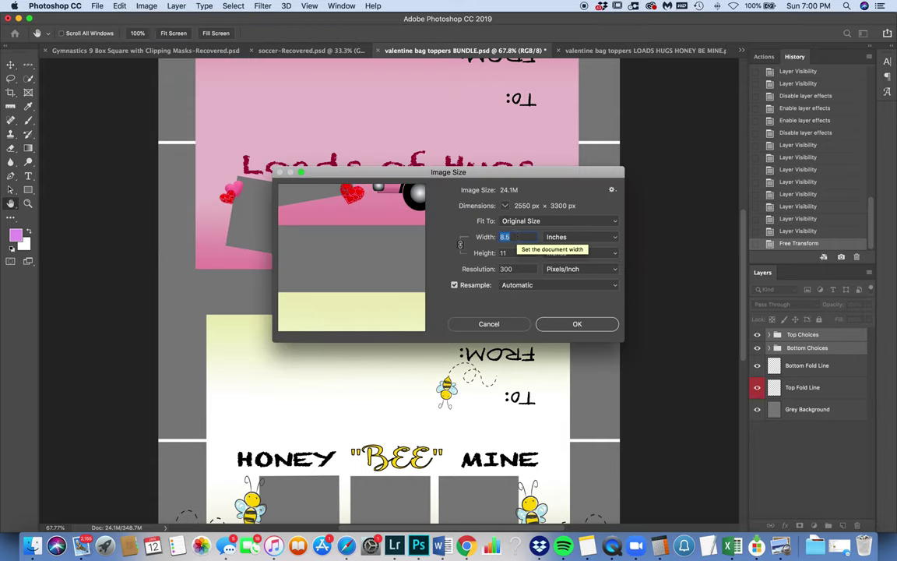
click(502, 323)
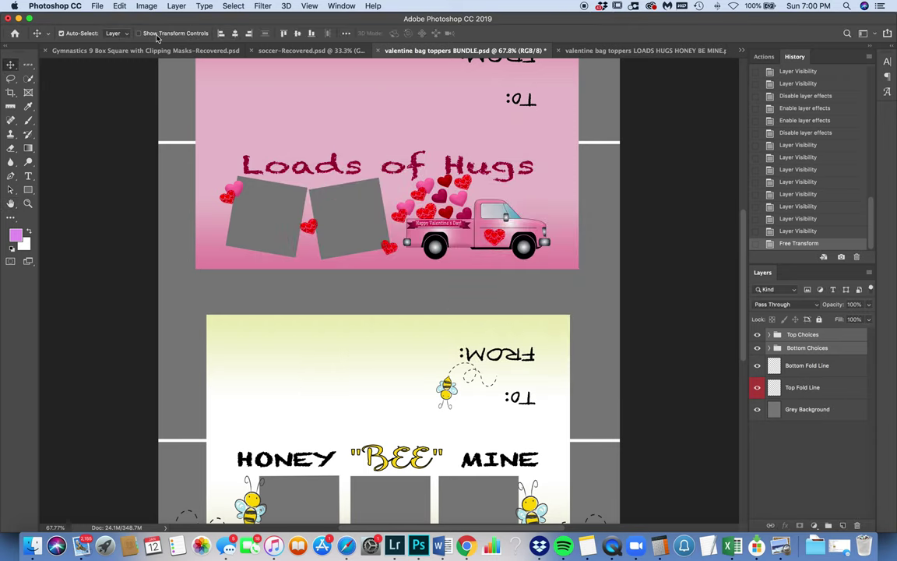
click(147, 6)
click(166, 98)
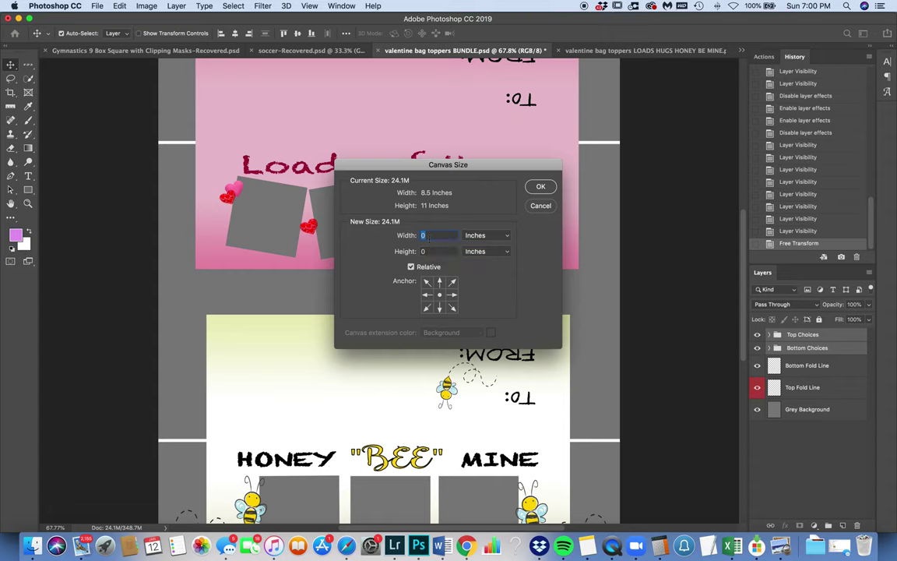
text(12)
click(411, 266)
text(12)
key(Escape)
Resize the image to 12 inches wide (15.529 in tall) at 300 ppi, proportions linked.
click(146, 6)
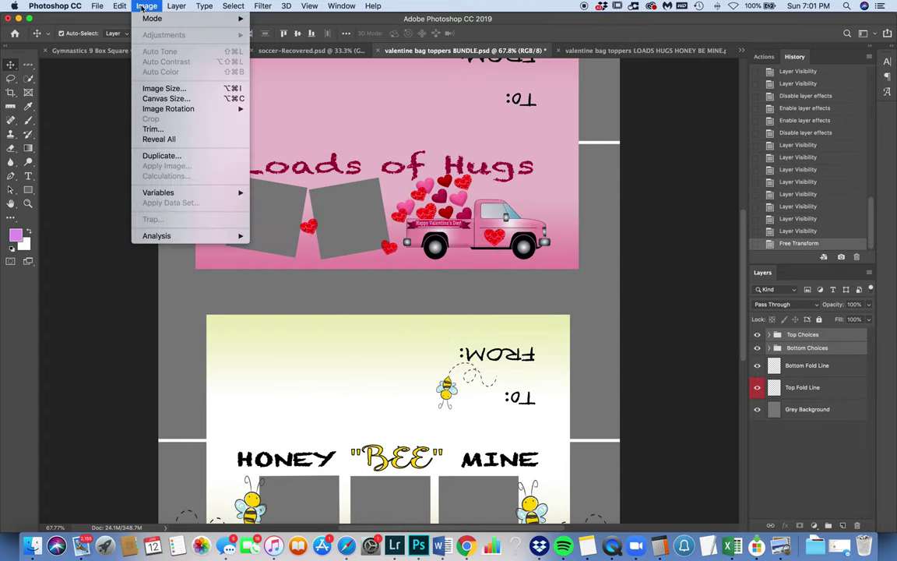
click(159, 144)
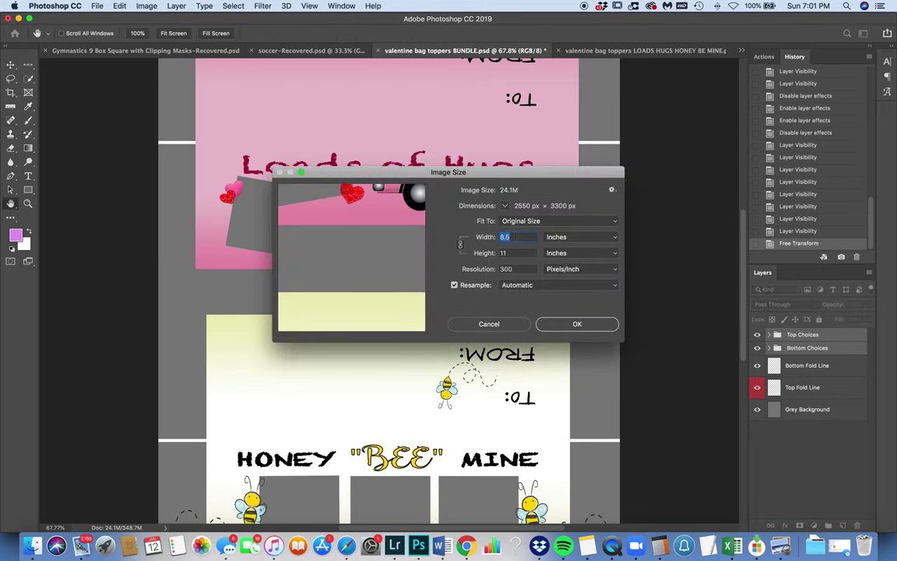
text(12)
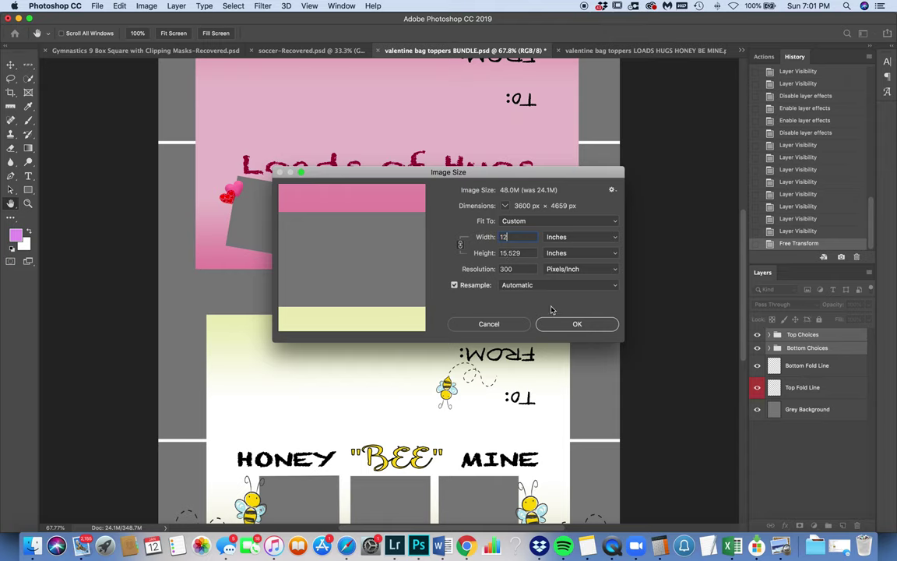
click(567, 325)
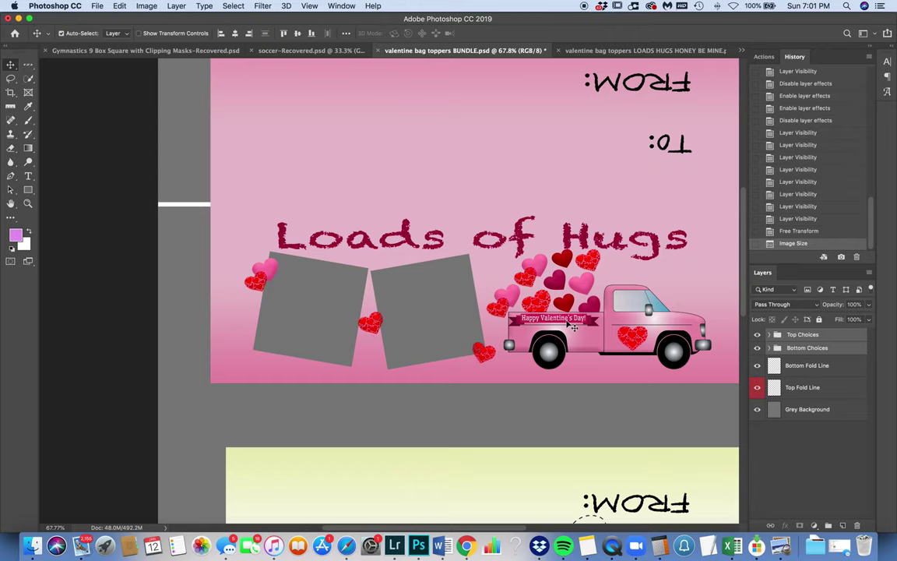
scroll(440, 221, down, 5)
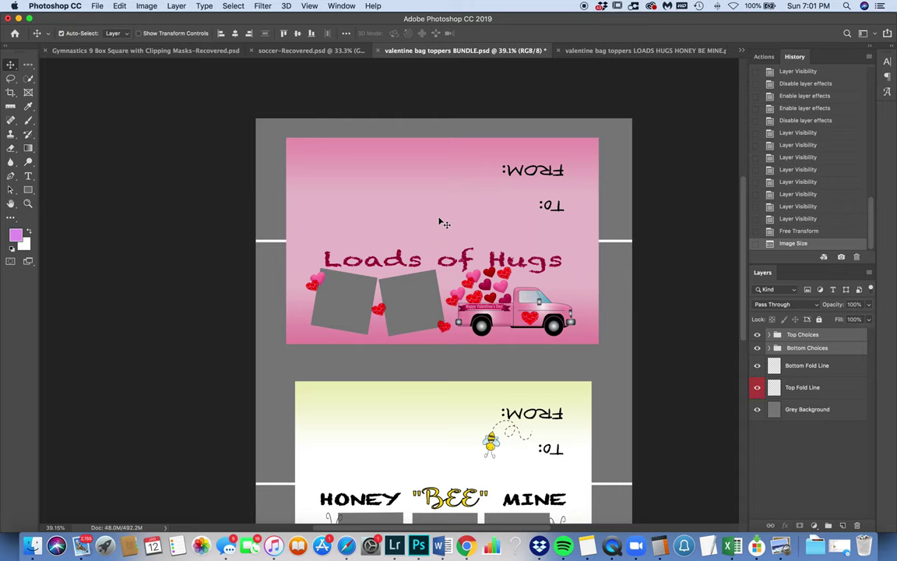
scroll(440, 222, up, 3)
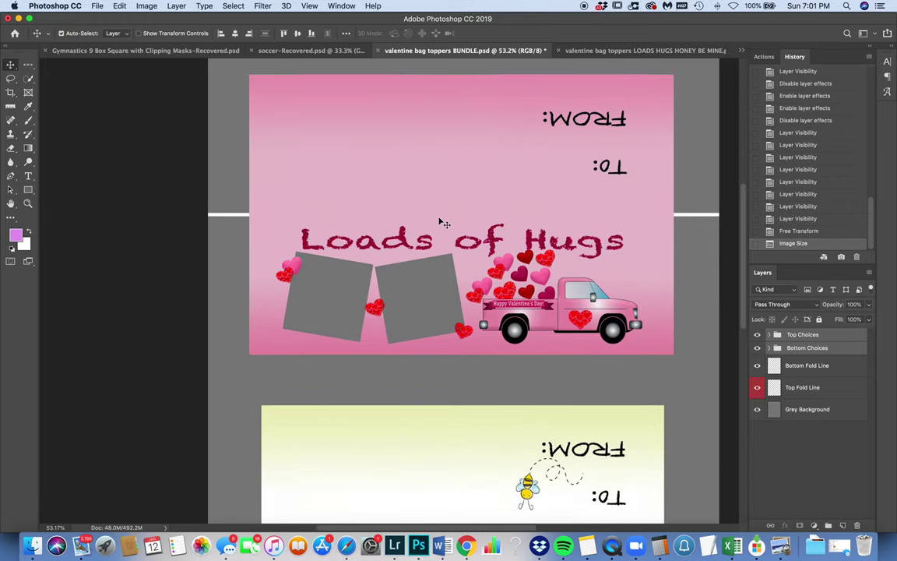
scroll(440, 222, up, 3)
scroll(442, 223, down, 2)
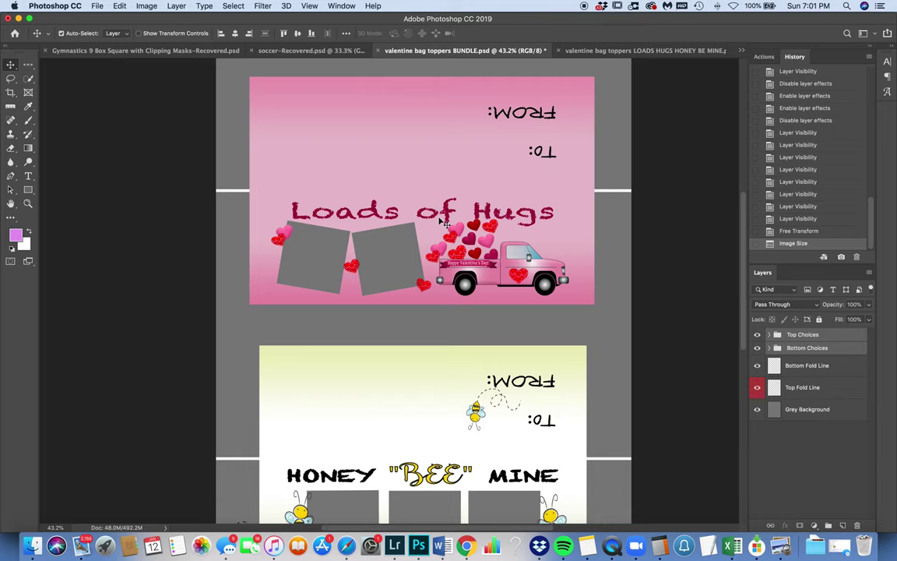
scroll(442, 221, down, 3)
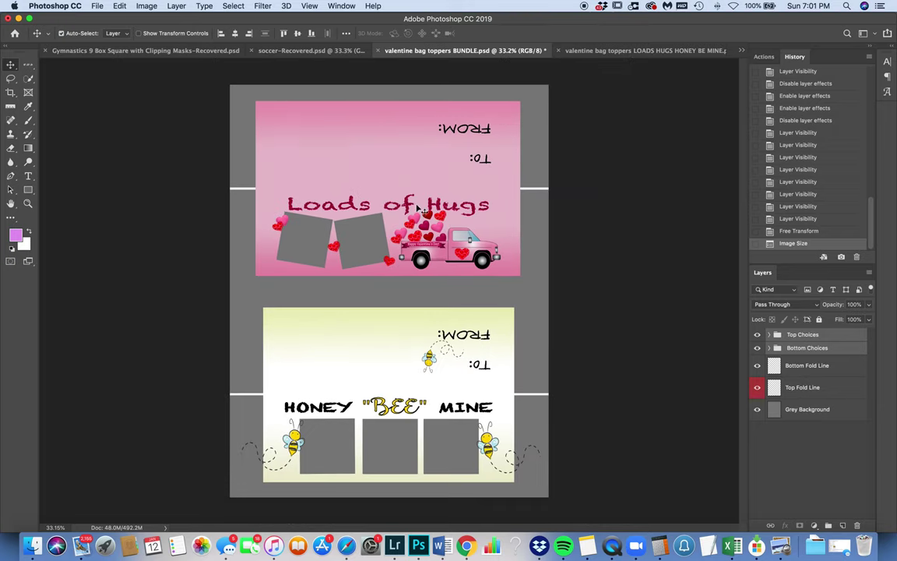
click(119, 7)
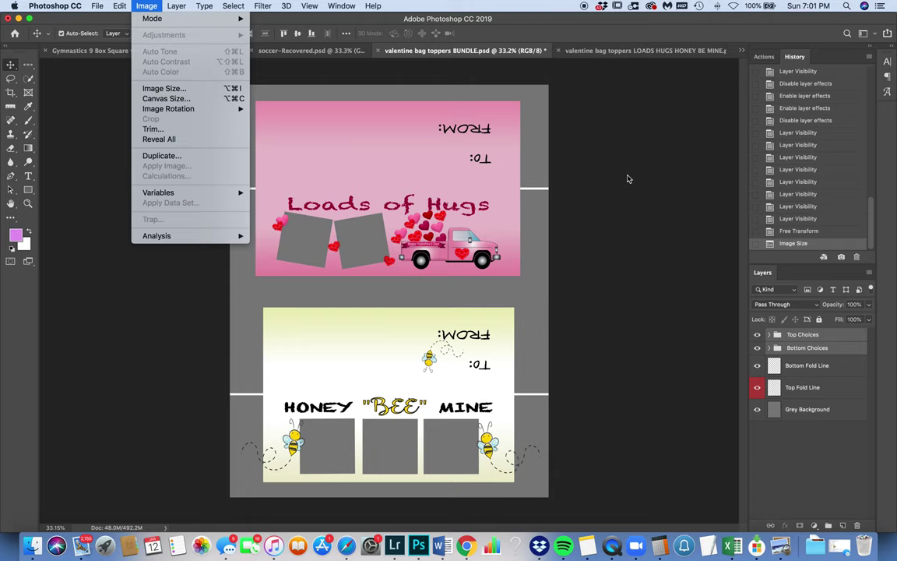
Step back to the Free Transform history state, undoing Image Size, and zoom in on the toppers.
click(627, 176)
click(770, 231)
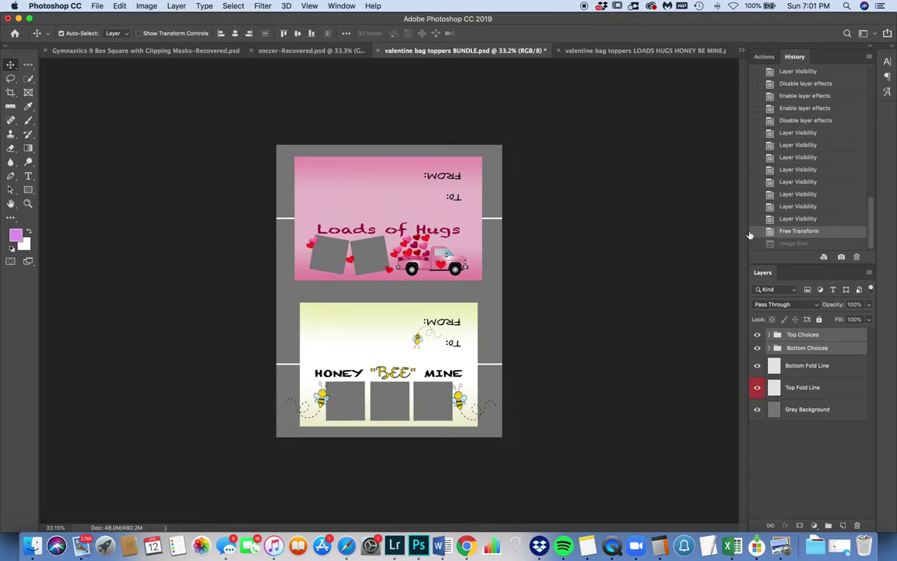
key(super+equal)
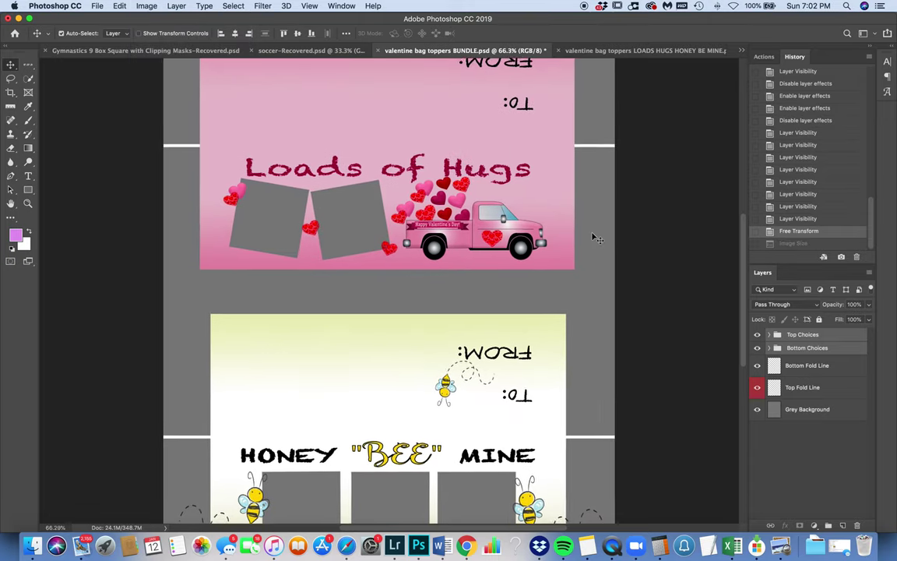
scroll(596, 238, up, 2)
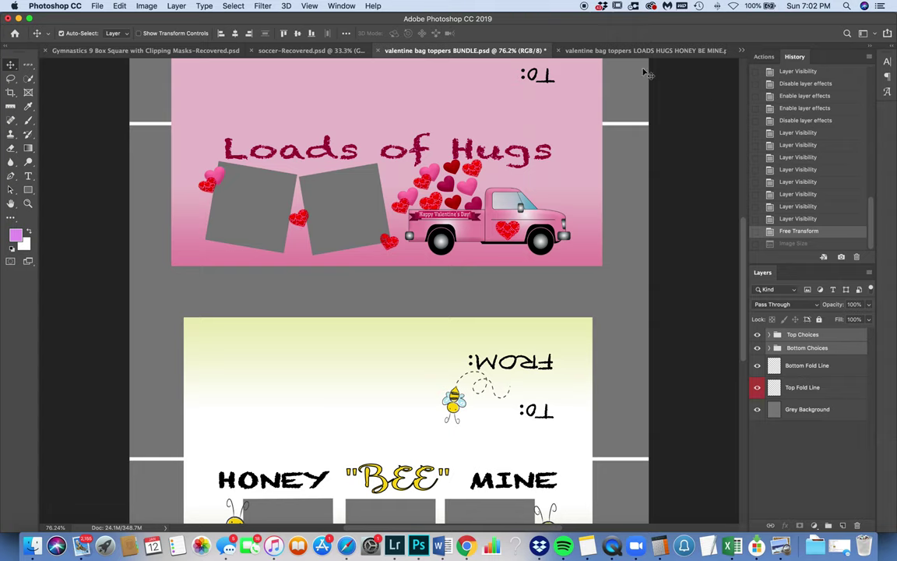
click(94, 7)
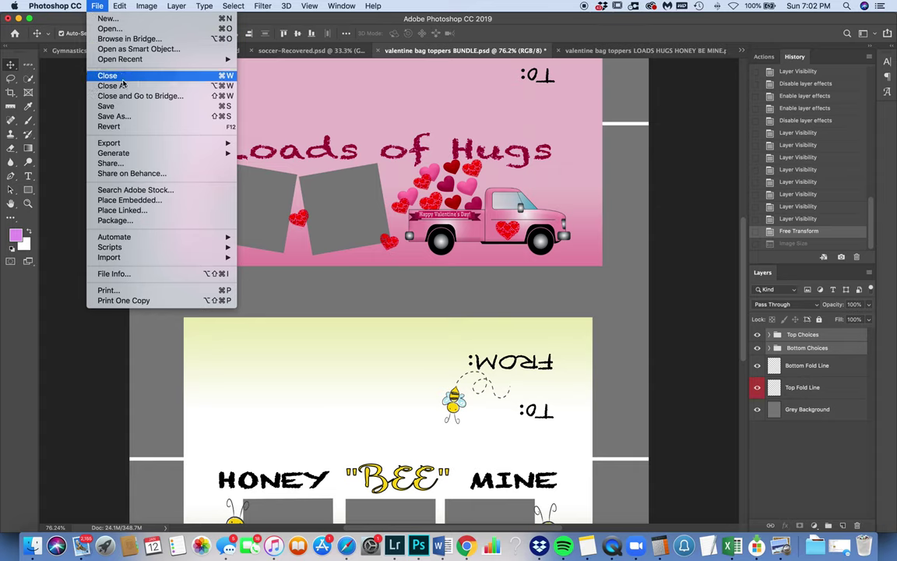
Place cake-2675854_1920.jpg embedded, scaled to about 21.62% and tilted over the left Loads of Hugs box.
click(172, 201)
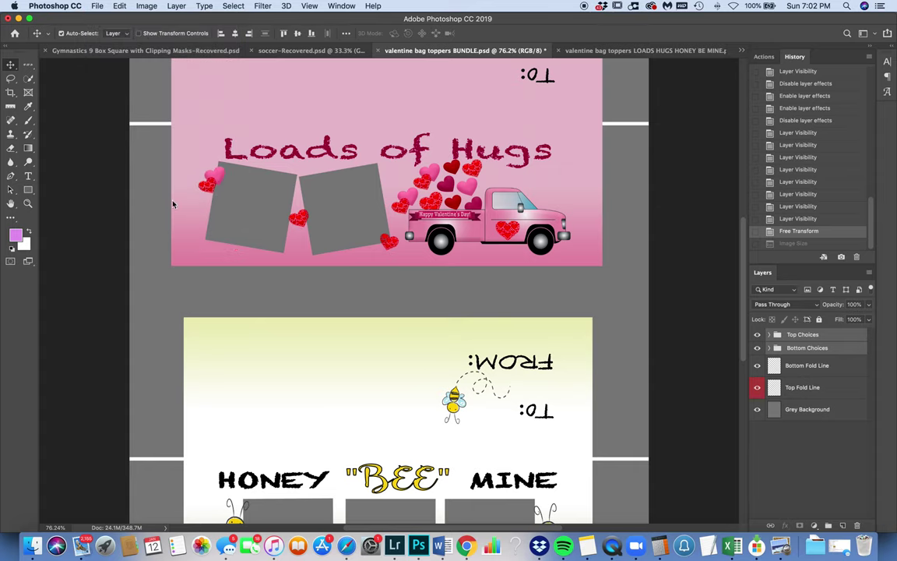
click(292, 133)
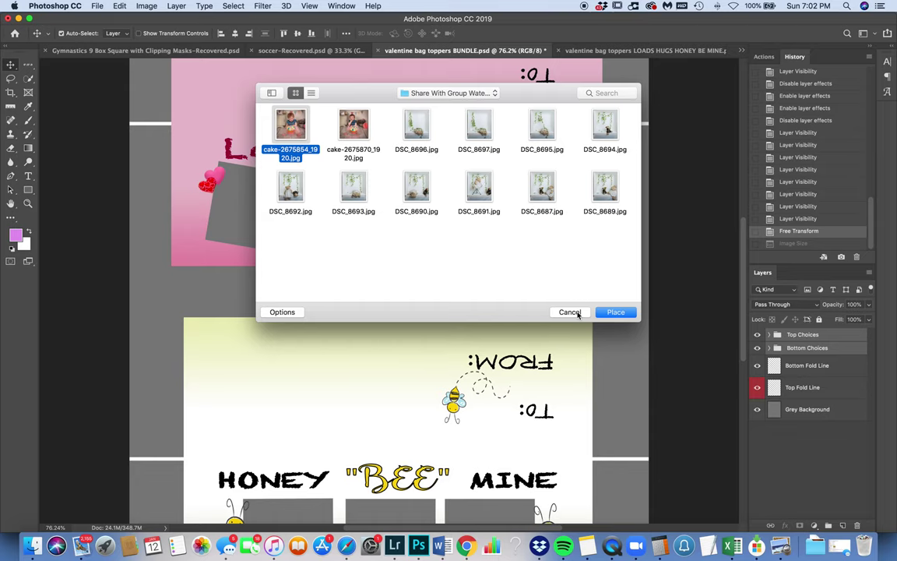
click(615, 312)
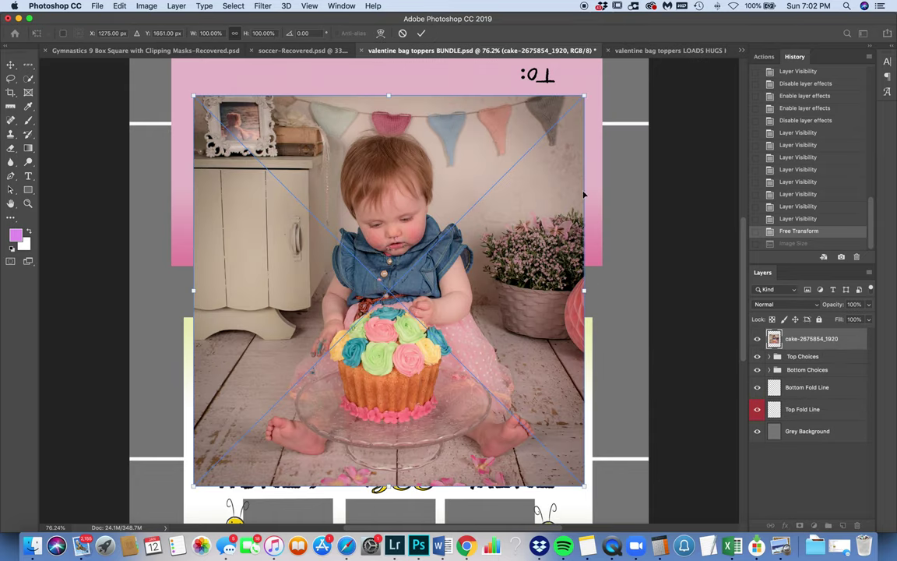
drag(586, 95, 288, 224)
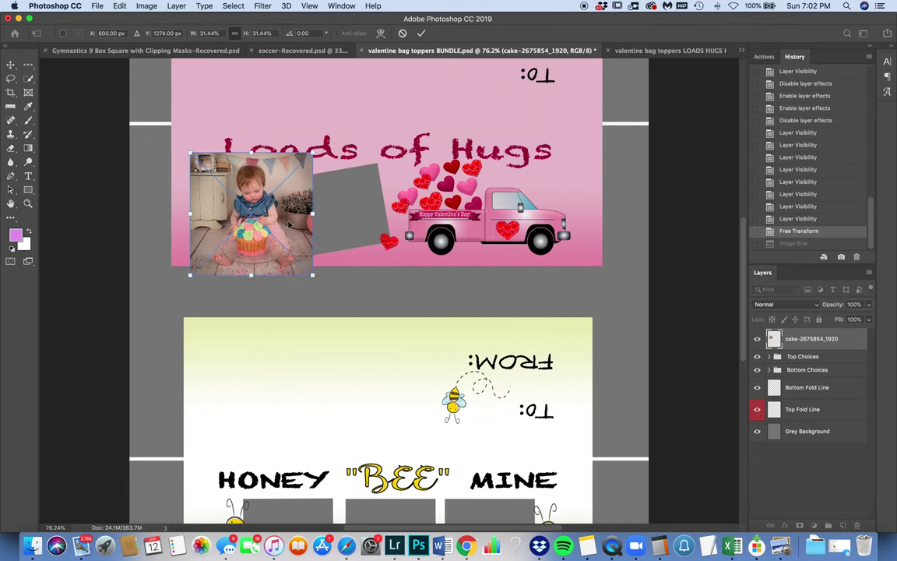
drag(320, 163, 304, 207)
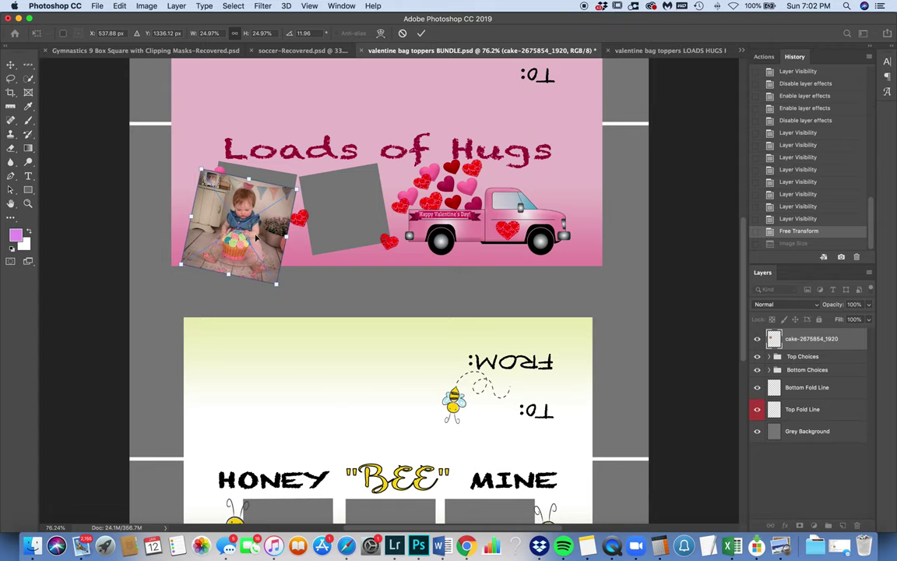
mouse_move(264, 232)
mouse_down()
mouse_move(257, 225)
mouse_move(275, 220)
mouse_up()
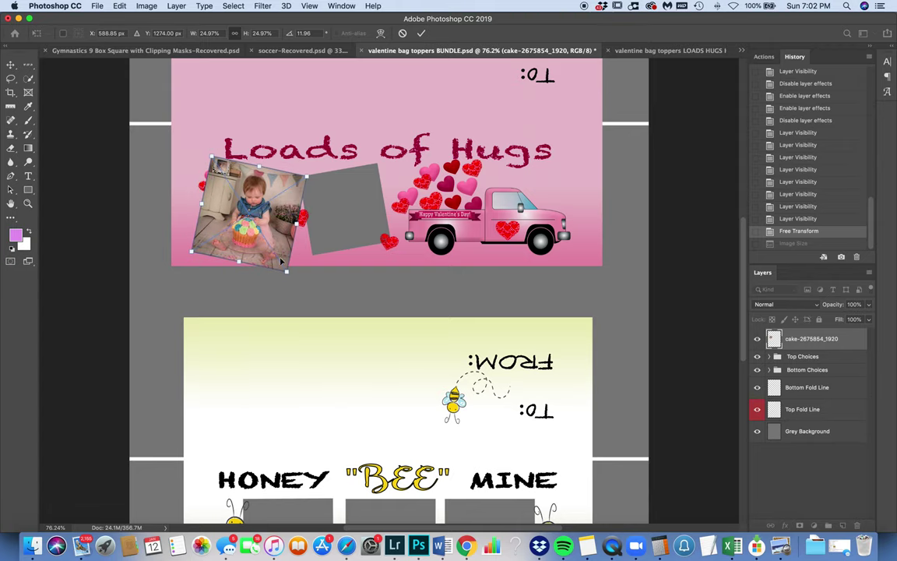
drag(287, 270, 280, 262)
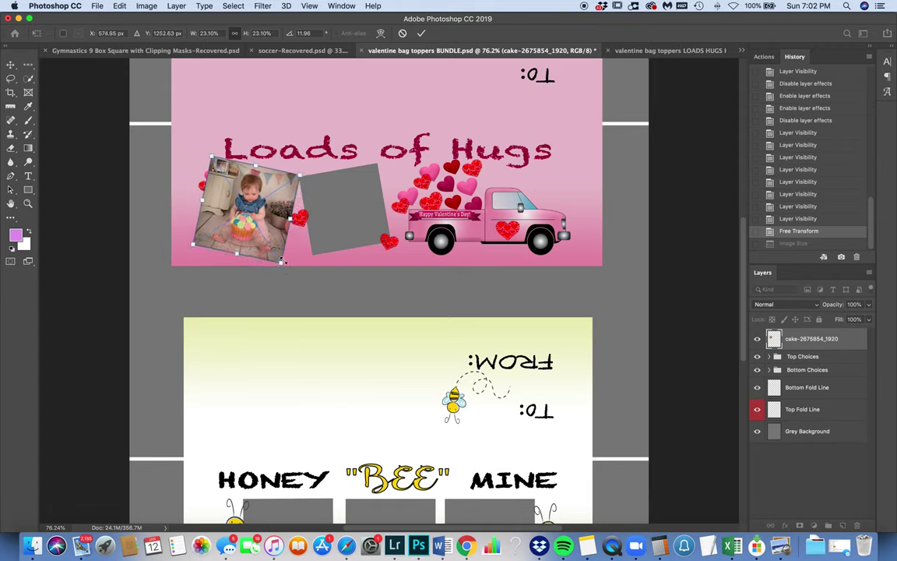
drag(275, 218, 278, 225)
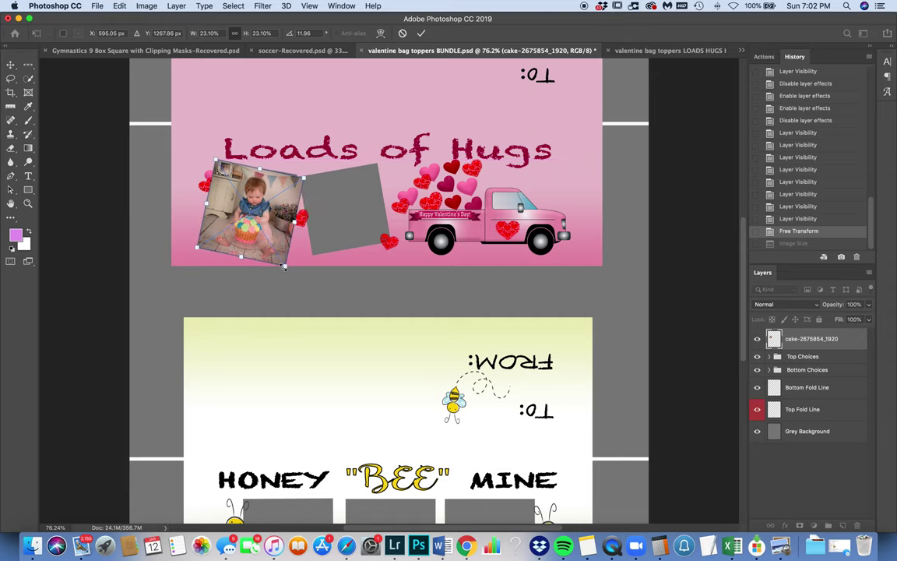
drag(284, 266, 273, 229)
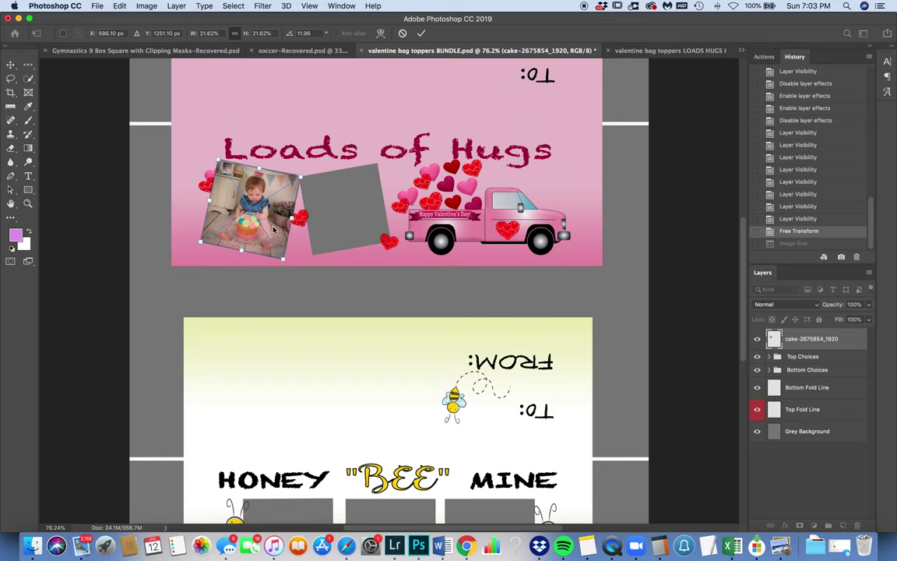
key(Return)
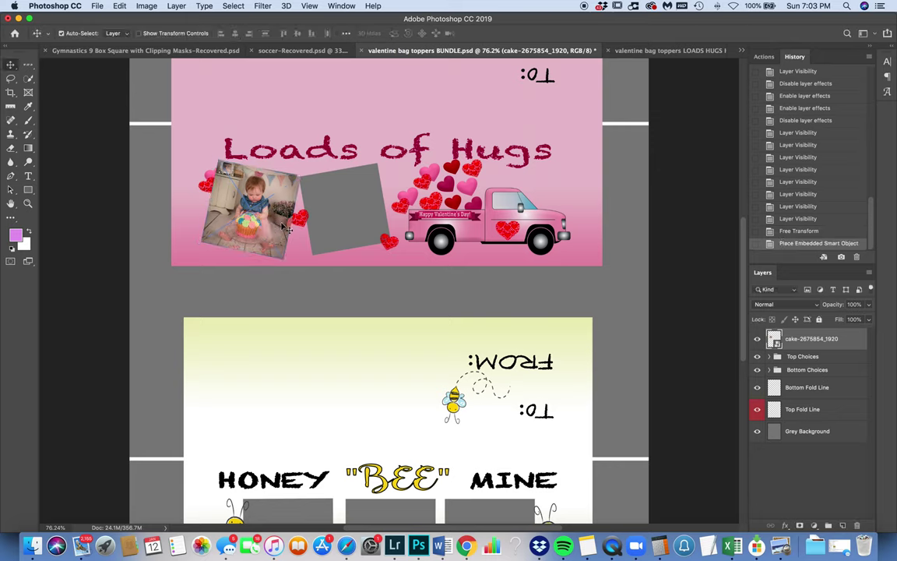
click(769, 357)
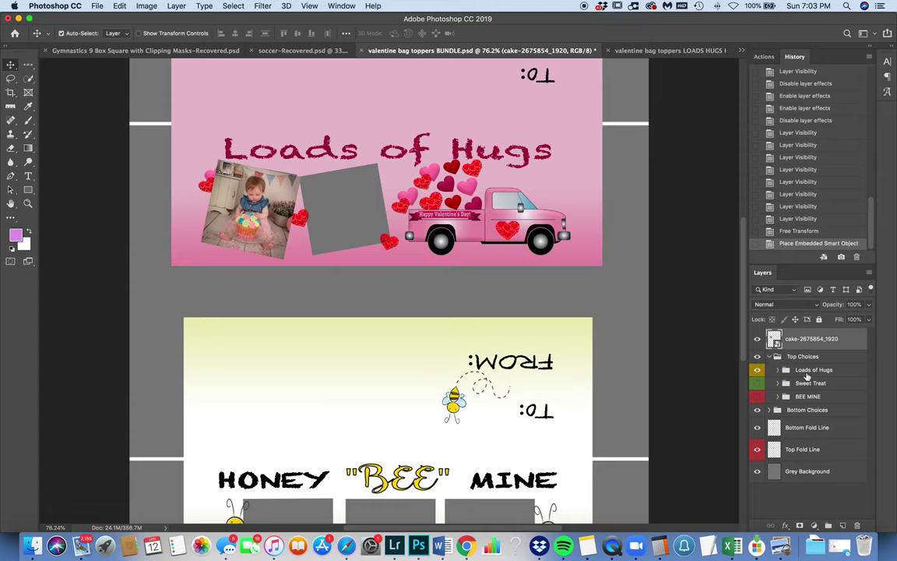
Move the cake layer into the Clipping Masks group above Left and clip it to the Left box.
click(786, 370)
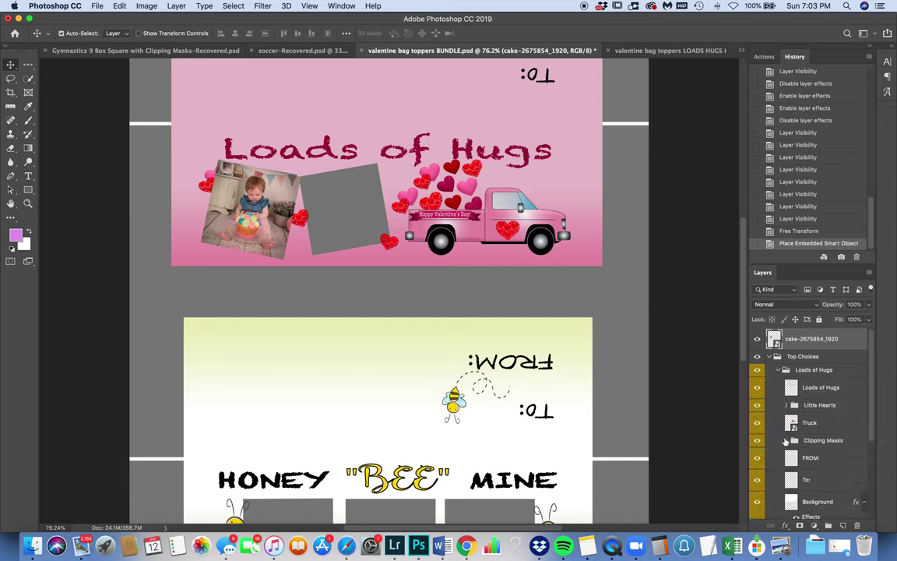
click(787, 440)
scroll(808, 442, down, 1)
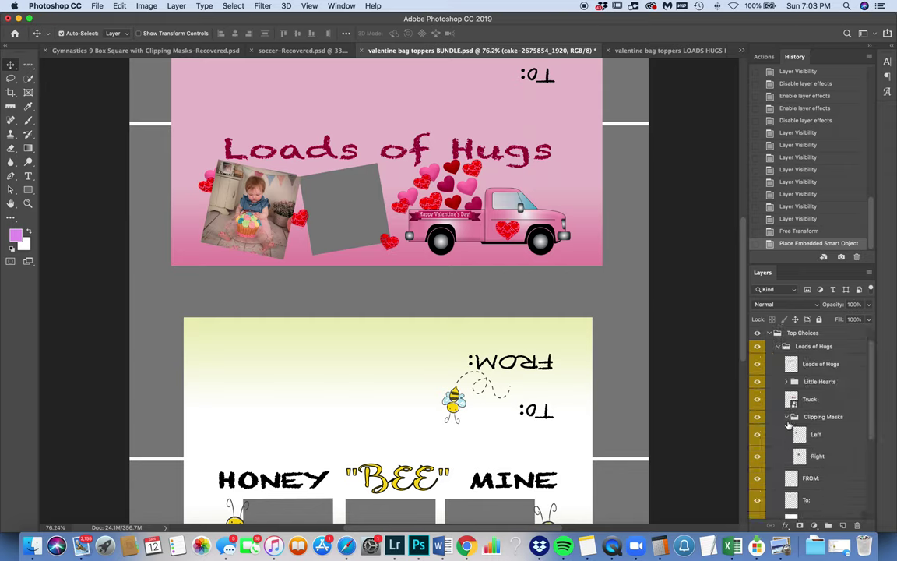
scroll(816, 371, up, 1)
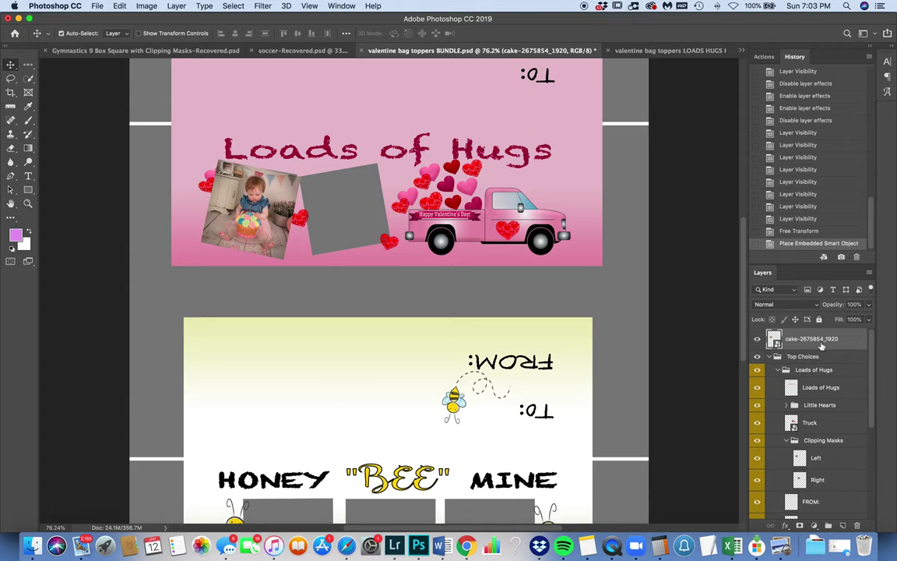
drag(810, 341, 822, 450)
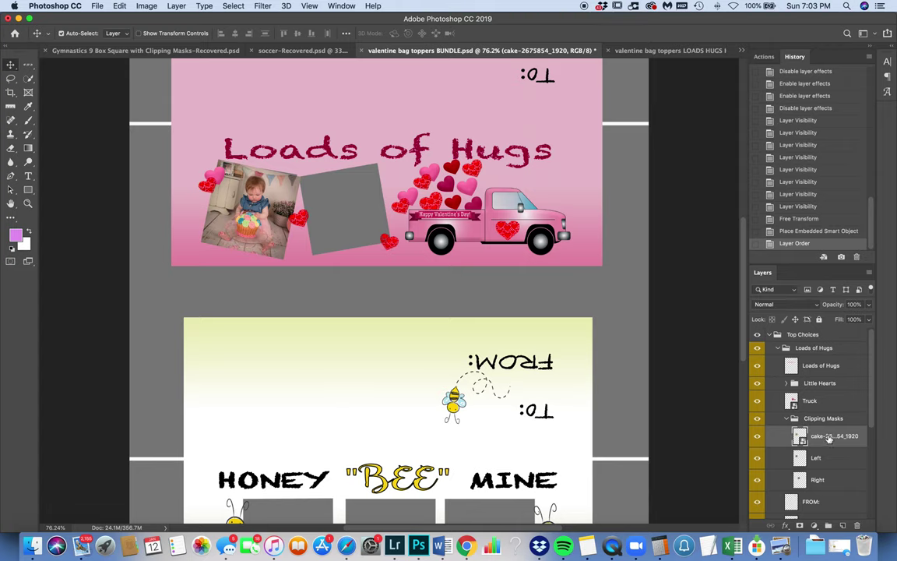
right_click(829, 438)
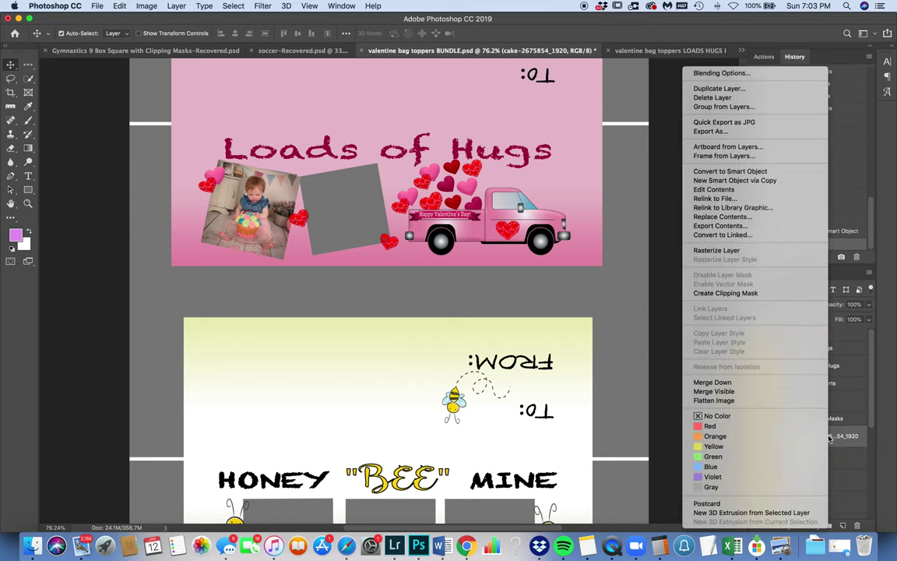
click(791, 294)
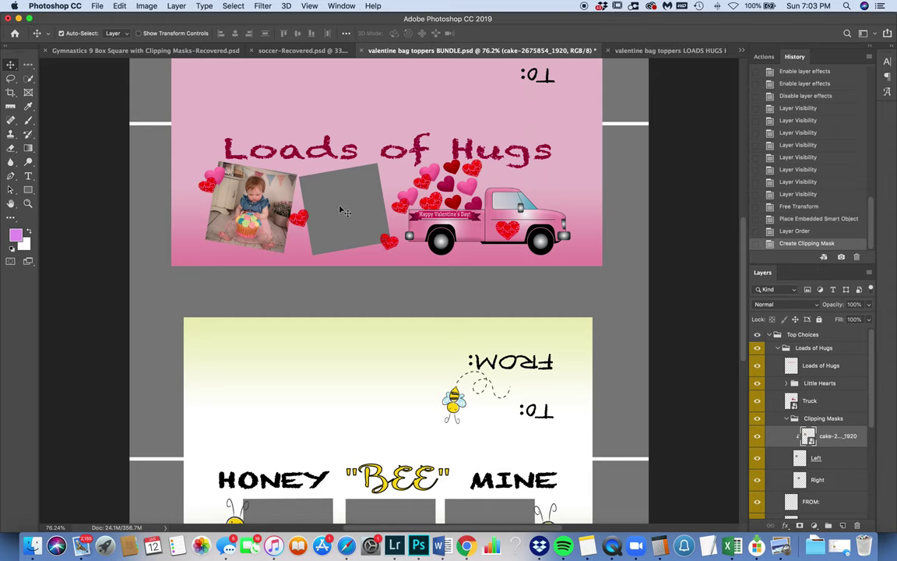
click(814, 480)
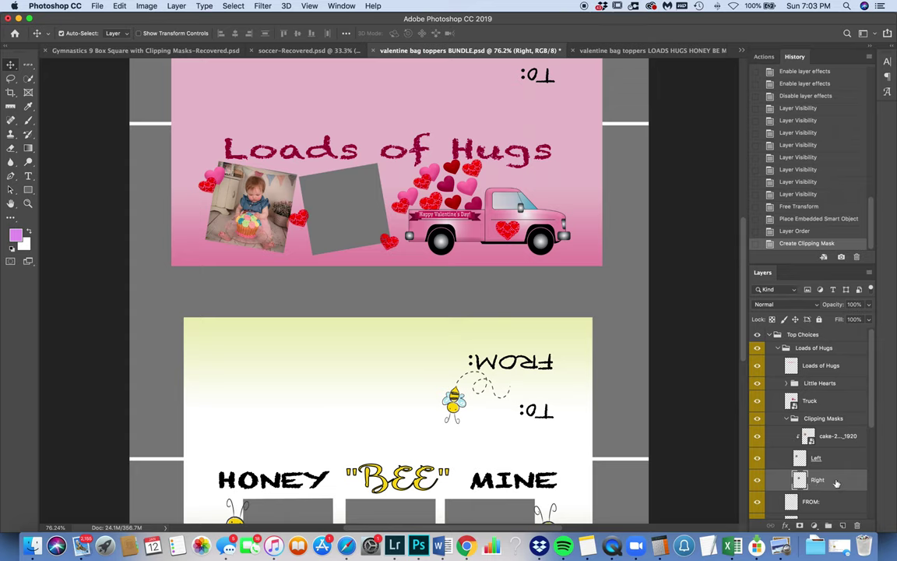
Place cake-2675870_1920.jpg embedded, shrunk and tilted about 8 degrees over the right grey box.
click(97, 5)
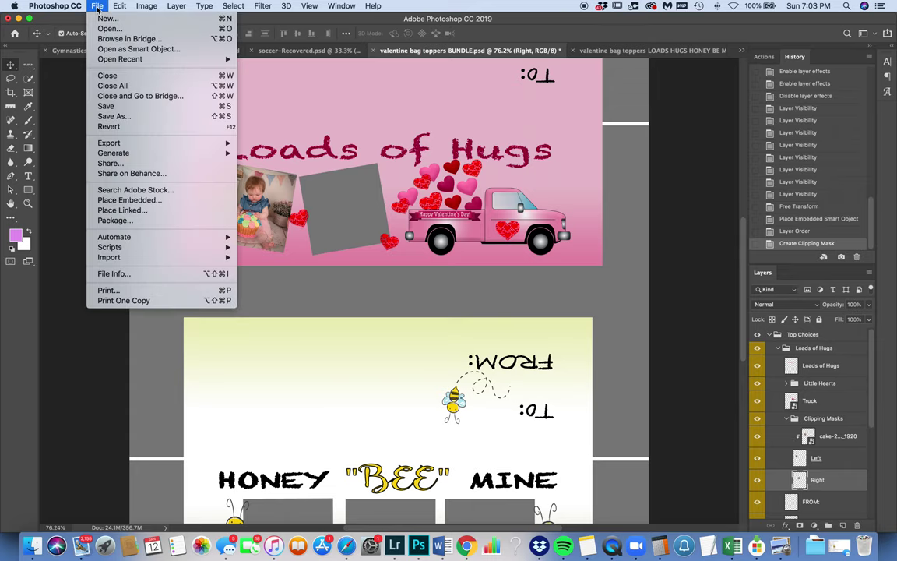
click(144, 200)
click(355, 128)
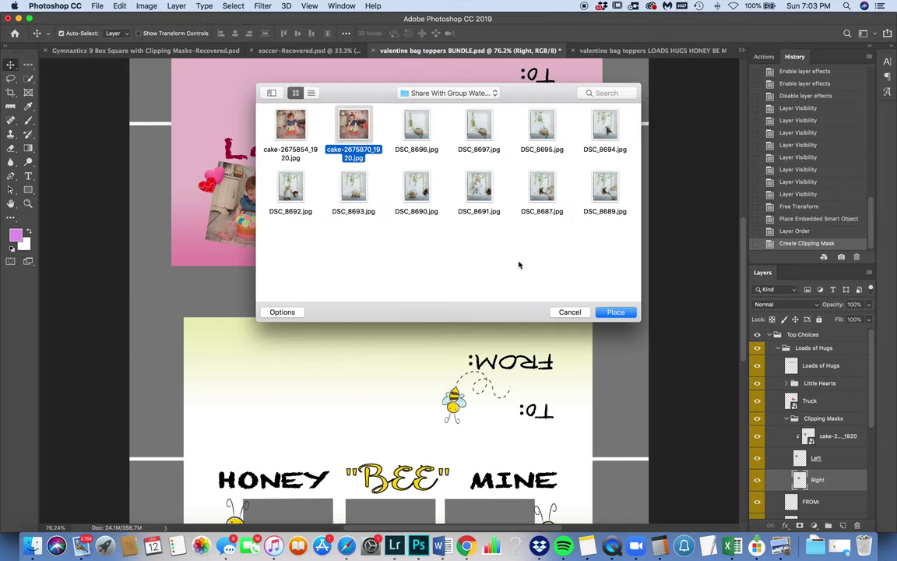
click(612, 312)
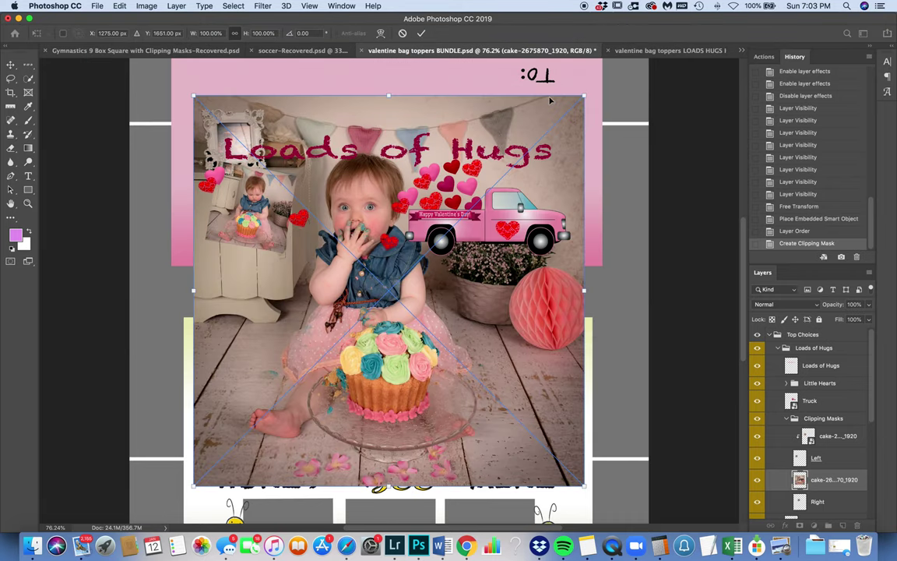
drag(550, 100, 372, 209)
drag(402, 261, 389, 242)
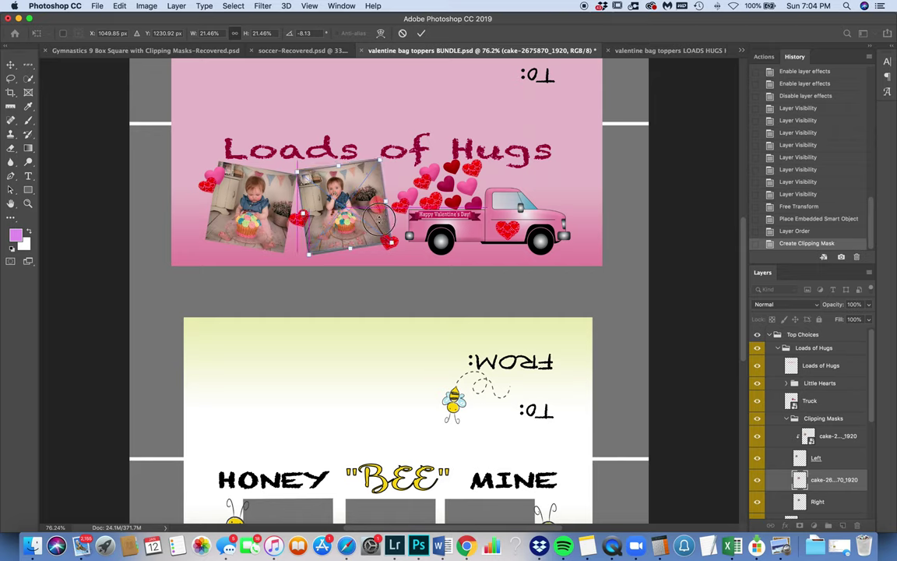
drag(346, 201, 394, 184)
click(421, 33)
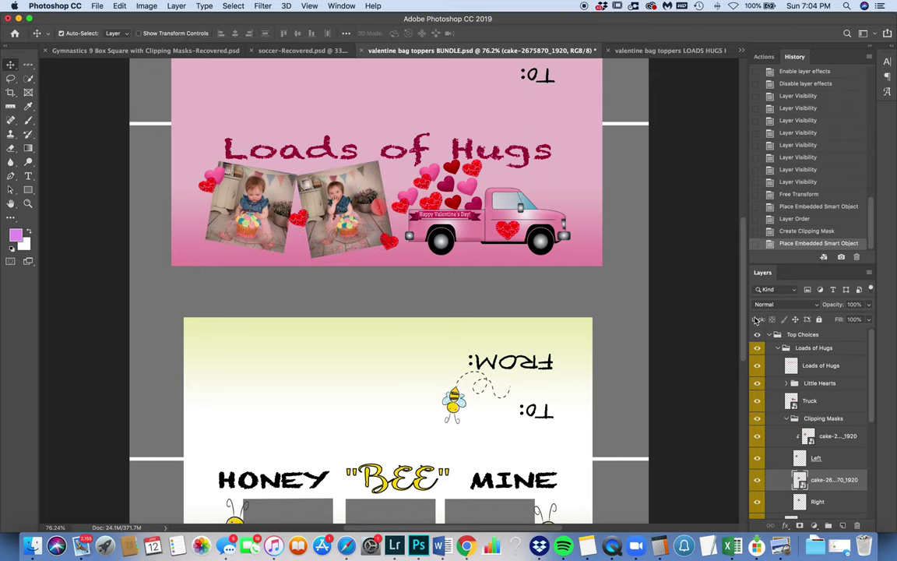
Clip the second cake photo to the Right box layer, then select the Left layer.
right_click(835, 481)
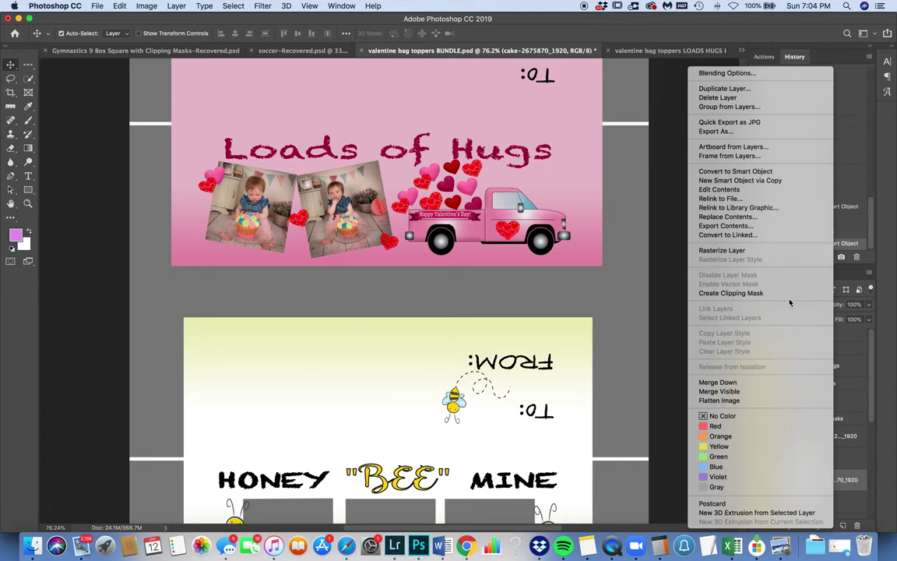
click(746, 293)
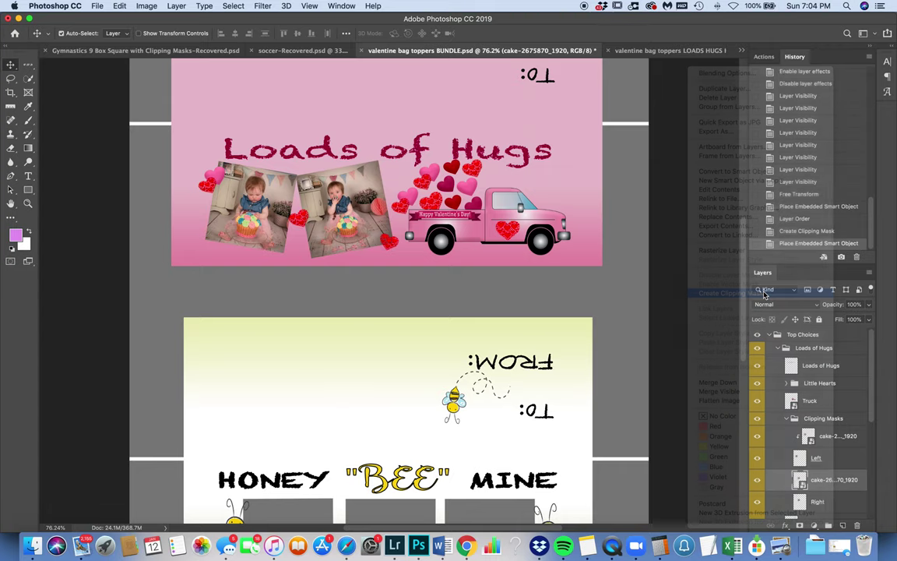
scroll(559, 278, up, 10)
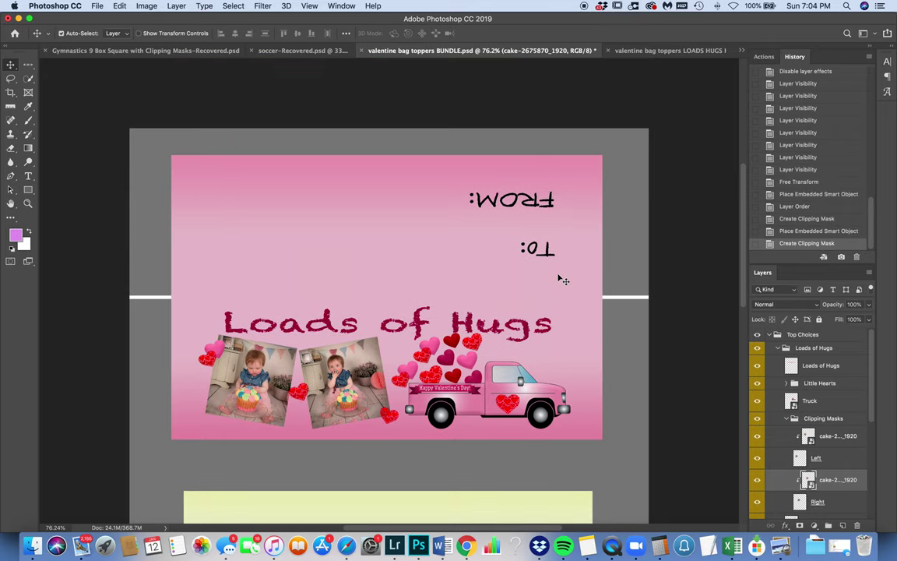
scroll(561, 278, down, 6)
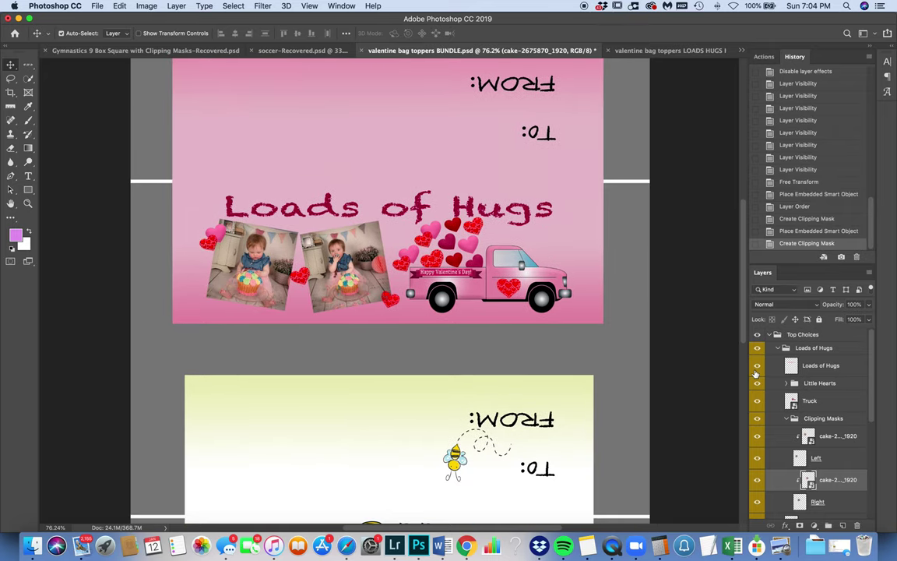
scroll(829, 457, down, 1)
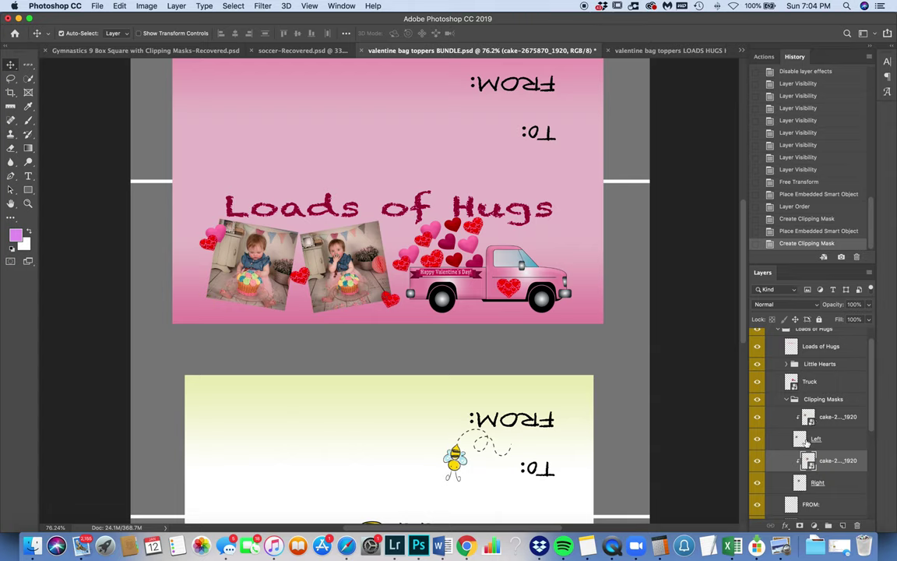
click(808, 440)
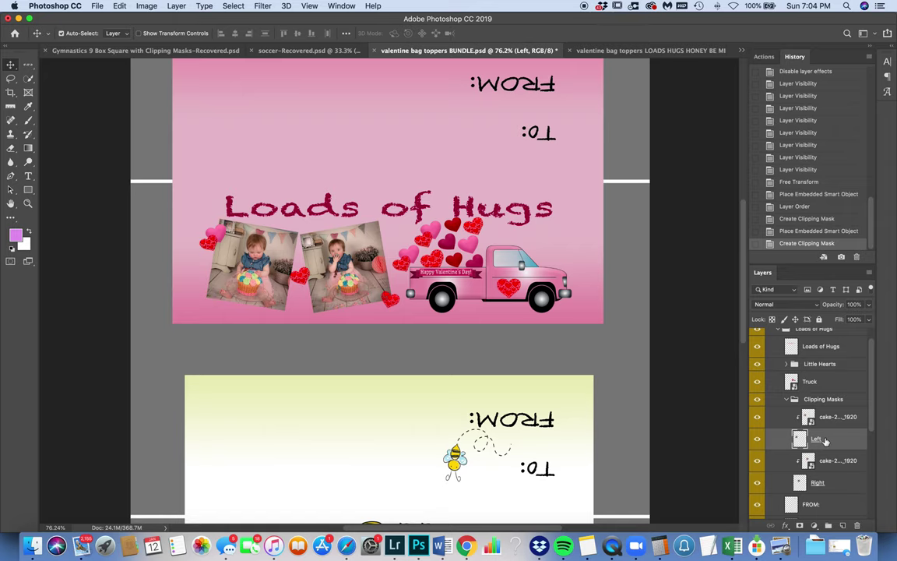
right_click(829, 441)
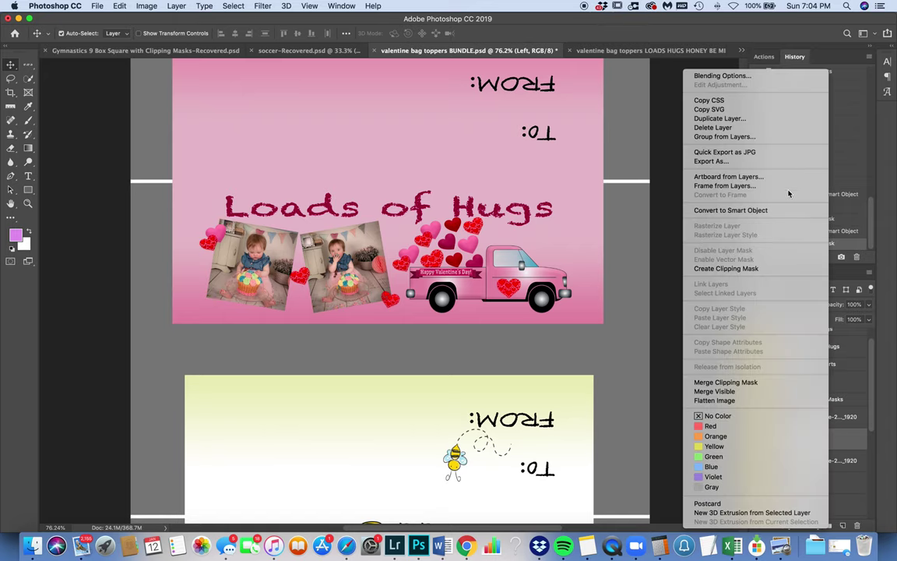
Give the Left layer a 13 px stroke in the dark pink sampled from the Loads of Hugs lettering.
click(719, 76)
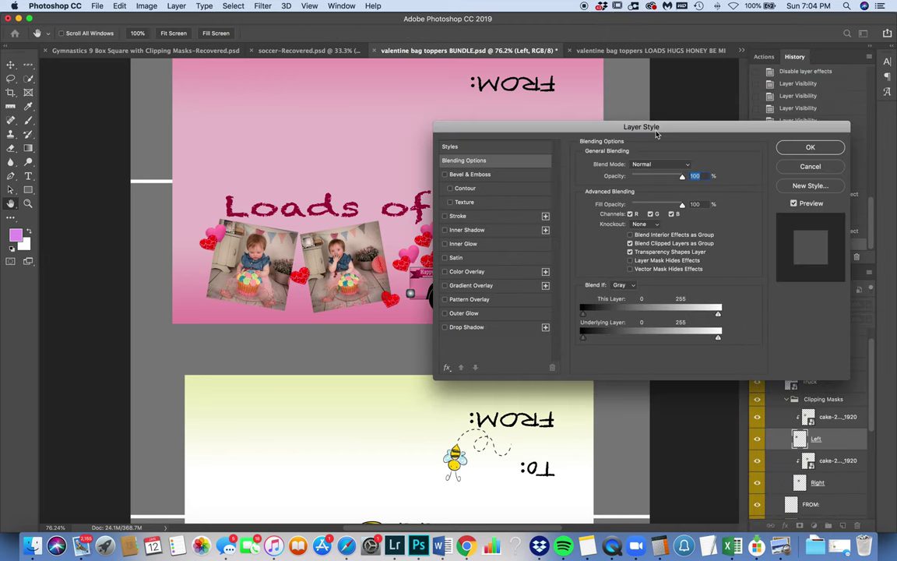
click(444, 216)
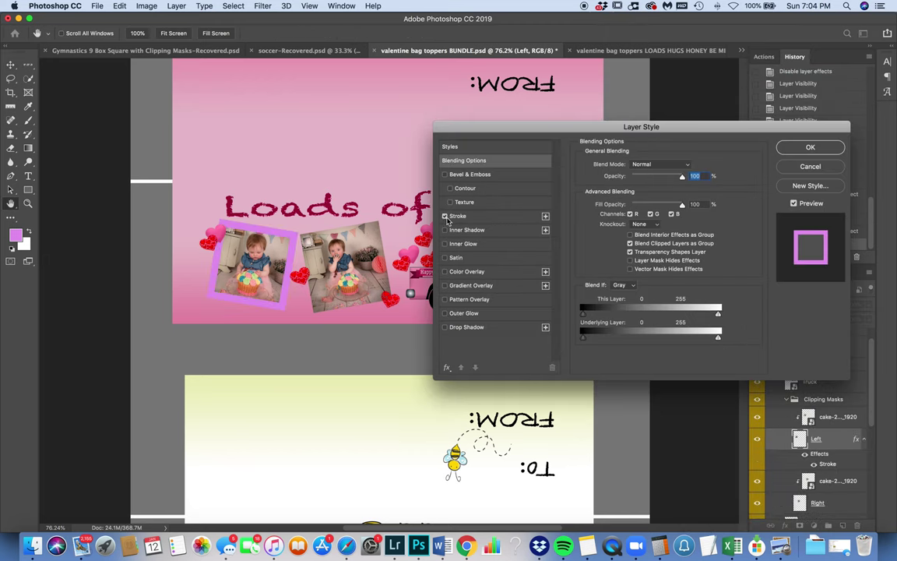
click(476, 218)
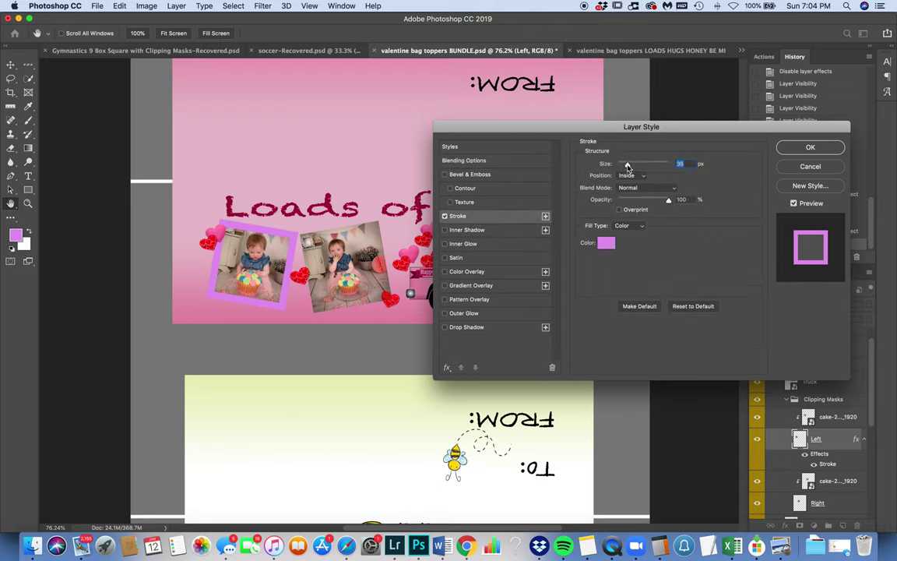
drag(628, 166, 623, 166)
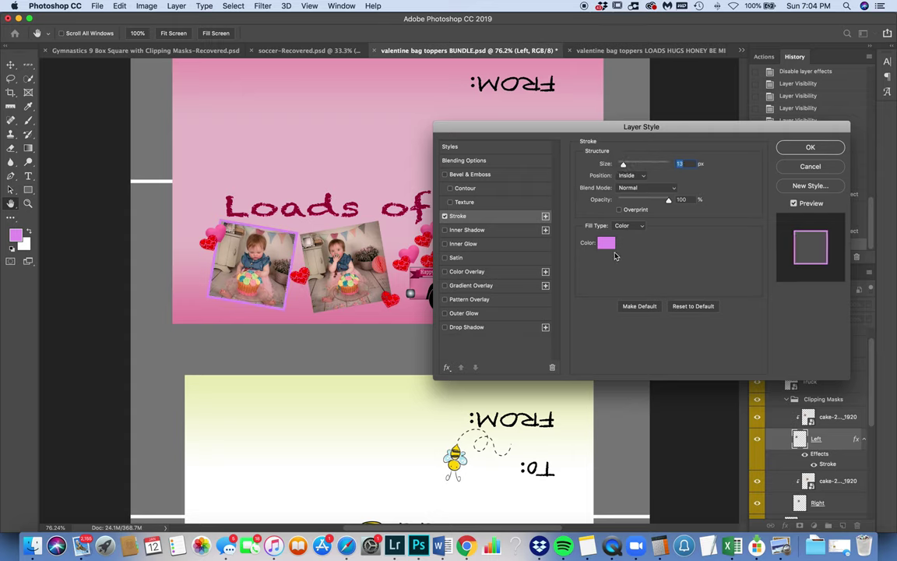
click(608, 245)
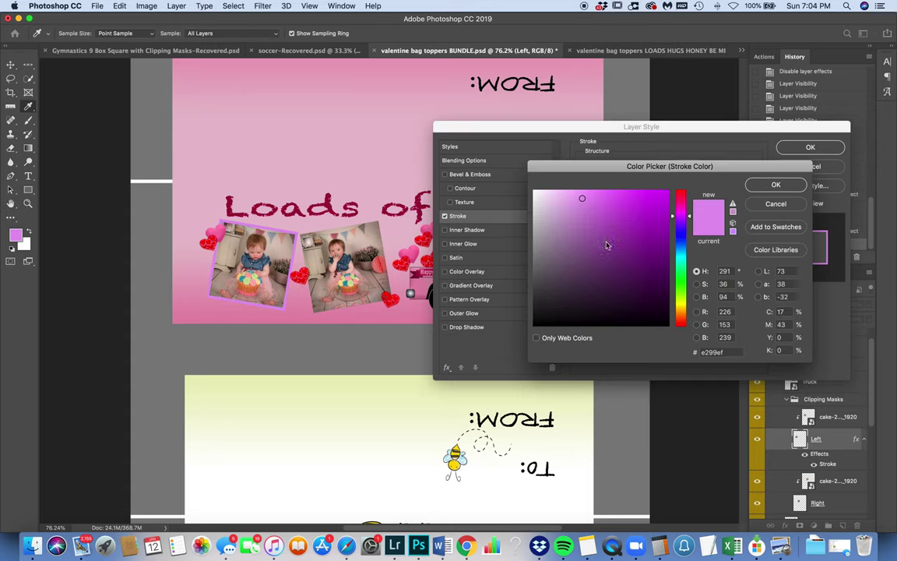
click(211, 244)
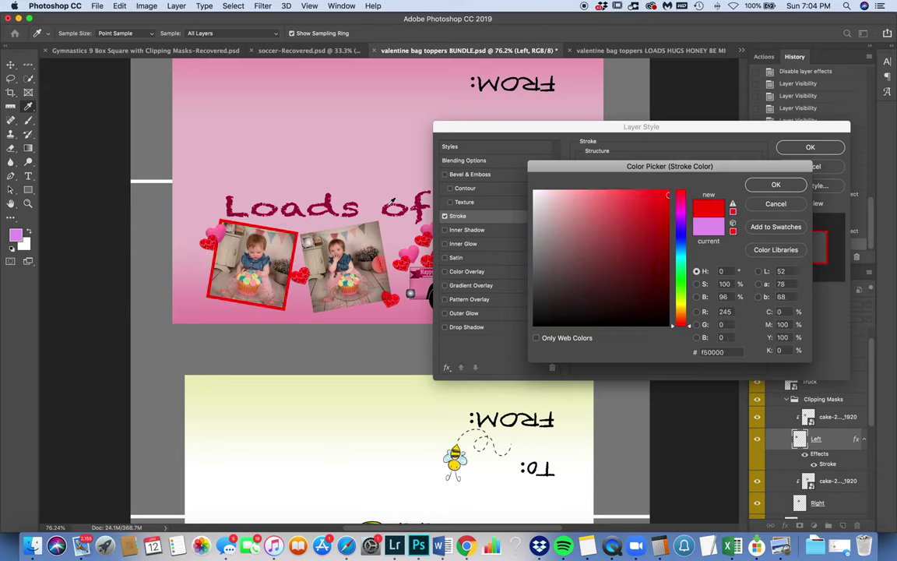
click(329, 211)
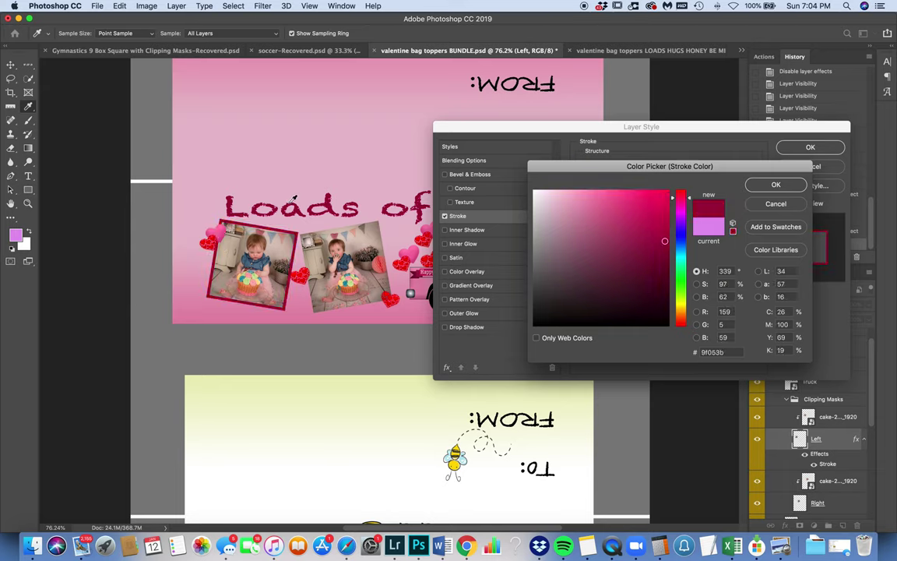
click(776, 184)
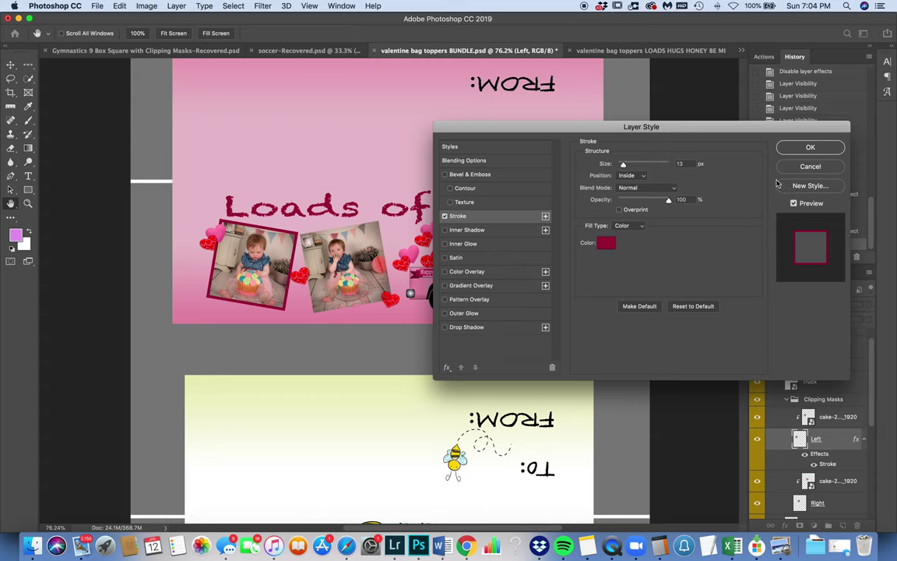
click(809, 148)
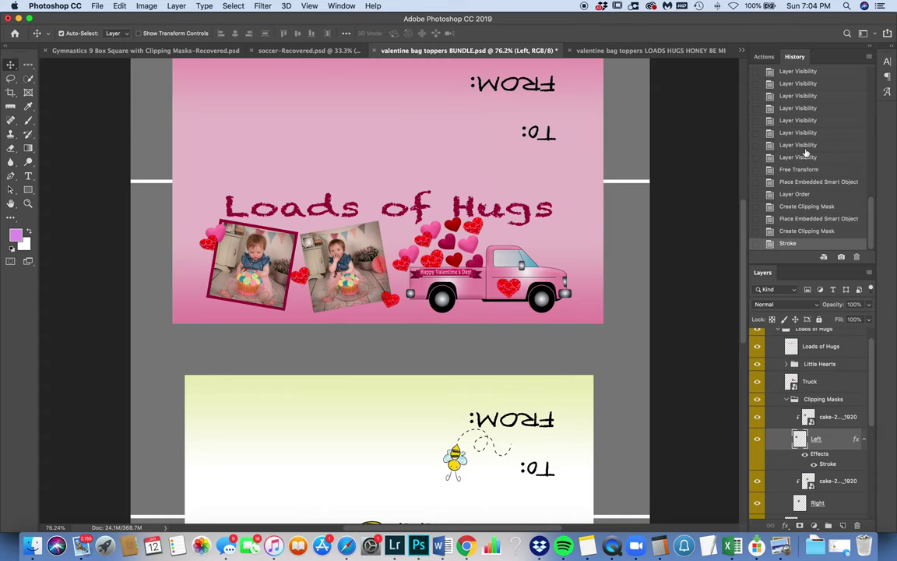
click(828, 456)
Copy the Left layer's stroke effect onto the Right layer, undoing one misplaced effects move.
drag(828, 456, 825, 514)
scroll(825, 493, down, 1)
scroll(826, 492, down, 1)
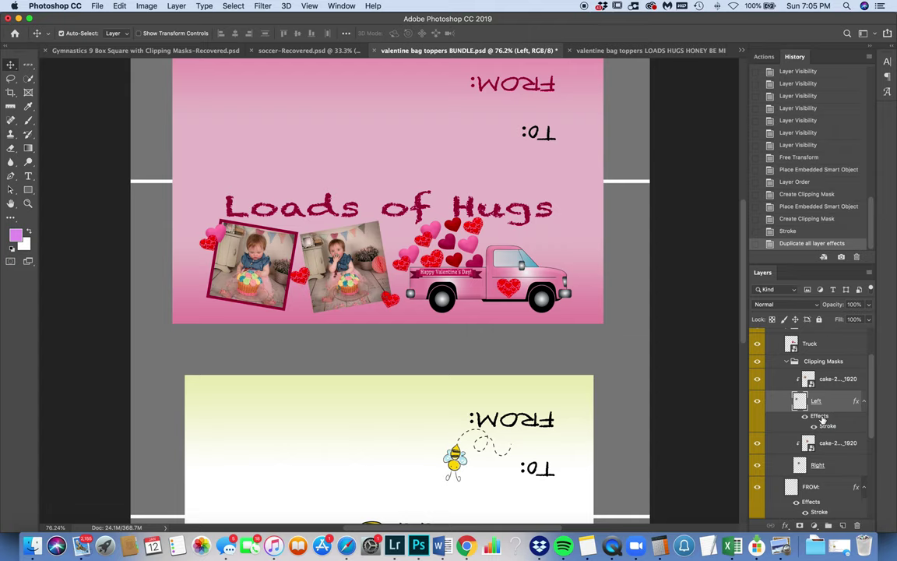
drag(822, 419, 818, 480)
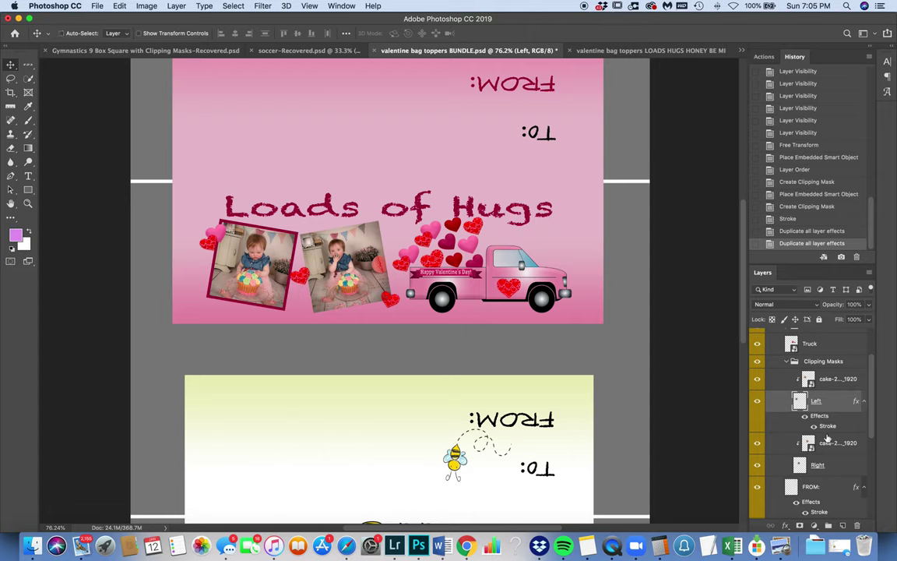
drag(815, 416, 821, 481)
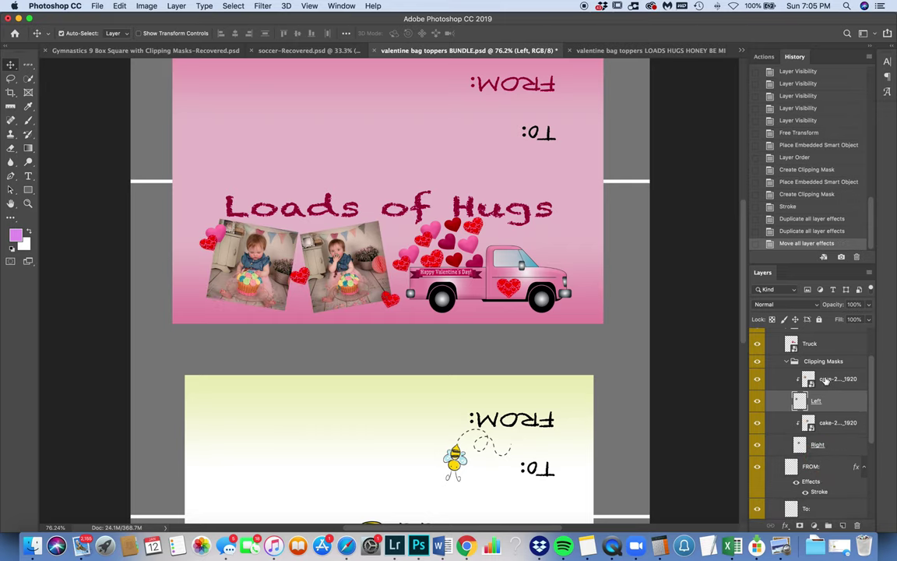
key(super+z)
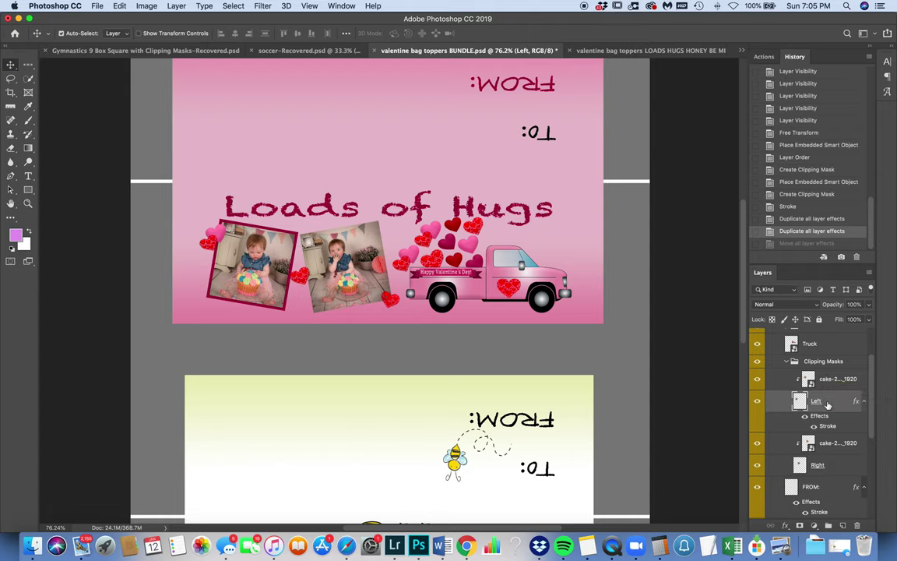
drag(819, 415, 810, 479)
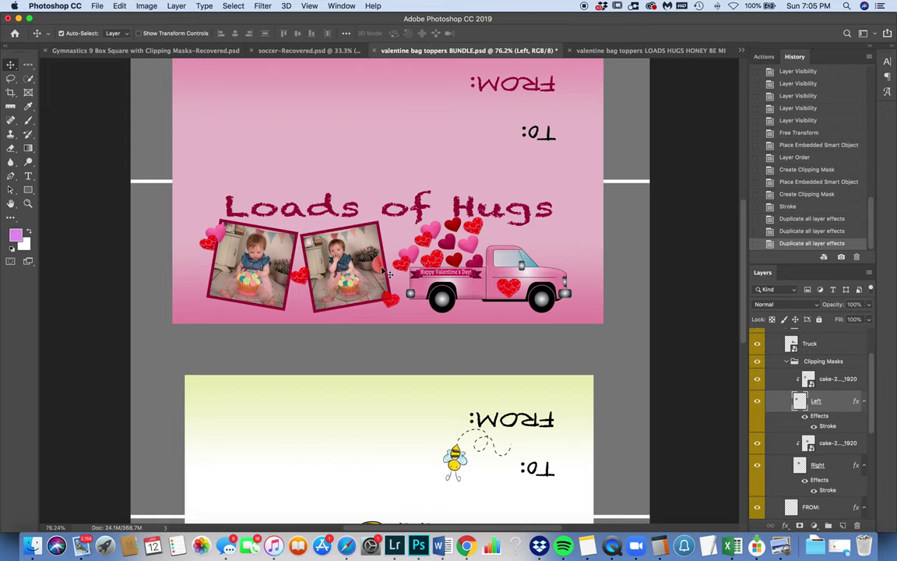
scroll(399, 286, down, 2)
scroll(399, 286, down, 1)
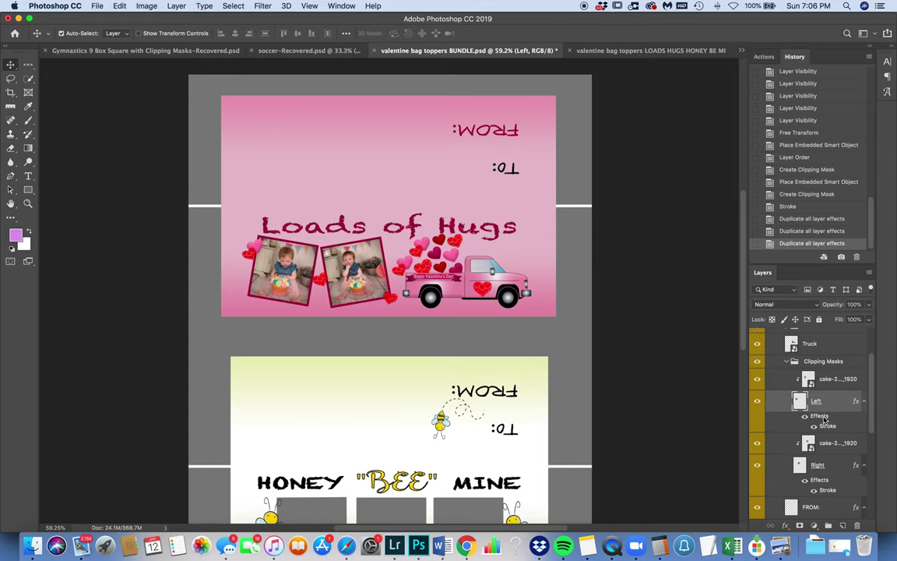
double_click(824, 419)
click(445, 327)
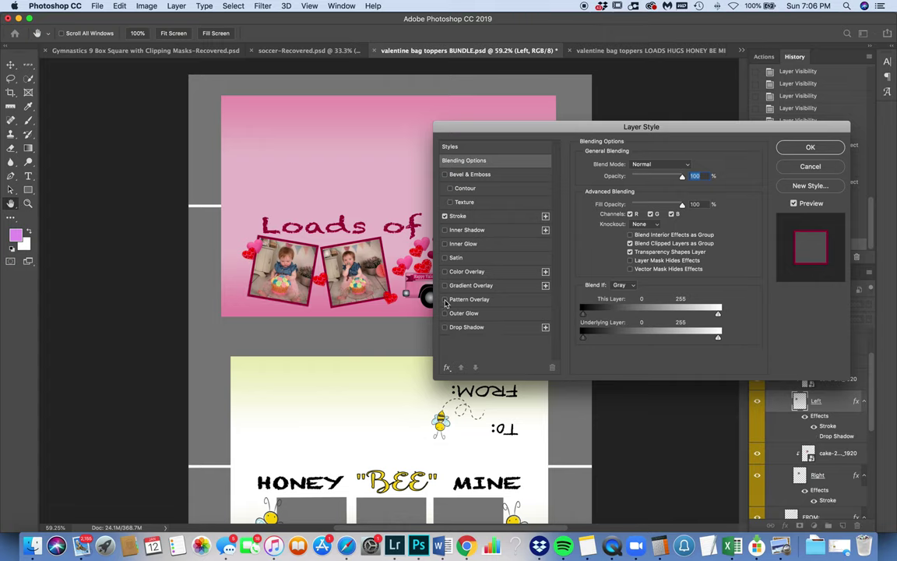
click(445, 300)
click(445, 299)
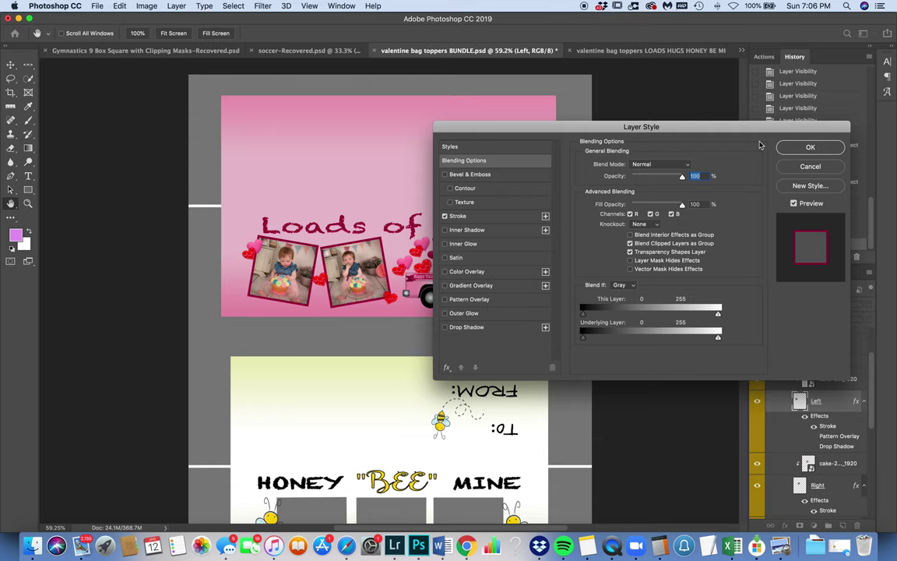
key(Return)
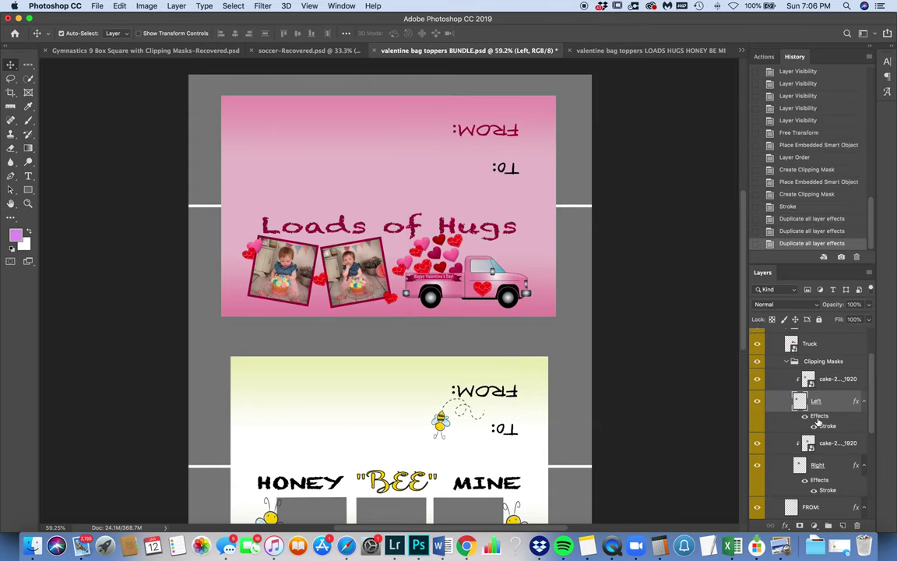
scroll(581, 377, down, 5)
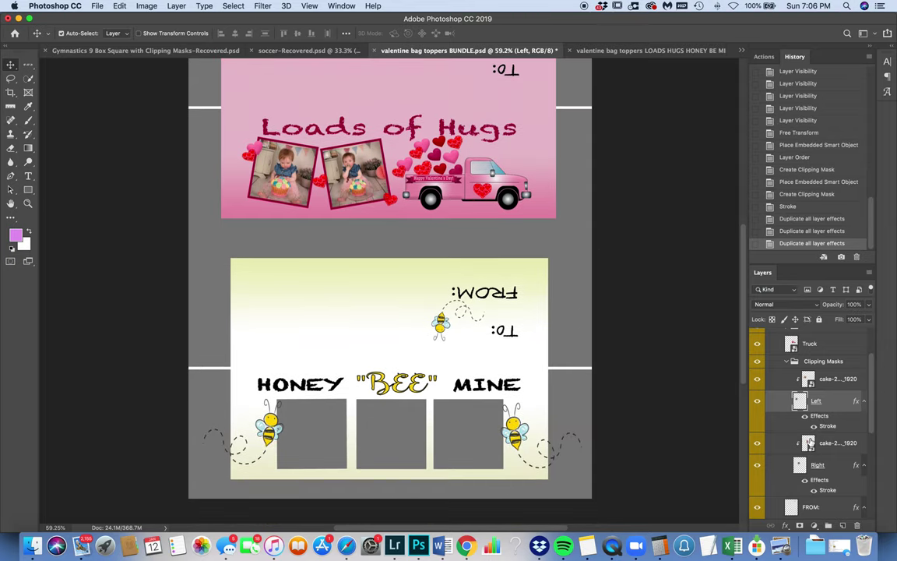
Collapse Clipping Masks, Loads of Hugs and Top Choices; expand Bottom Choices and HONEY BEE; select Left.
scroll(779, 390, down, 2)
scroll(781, 387, up, 3)
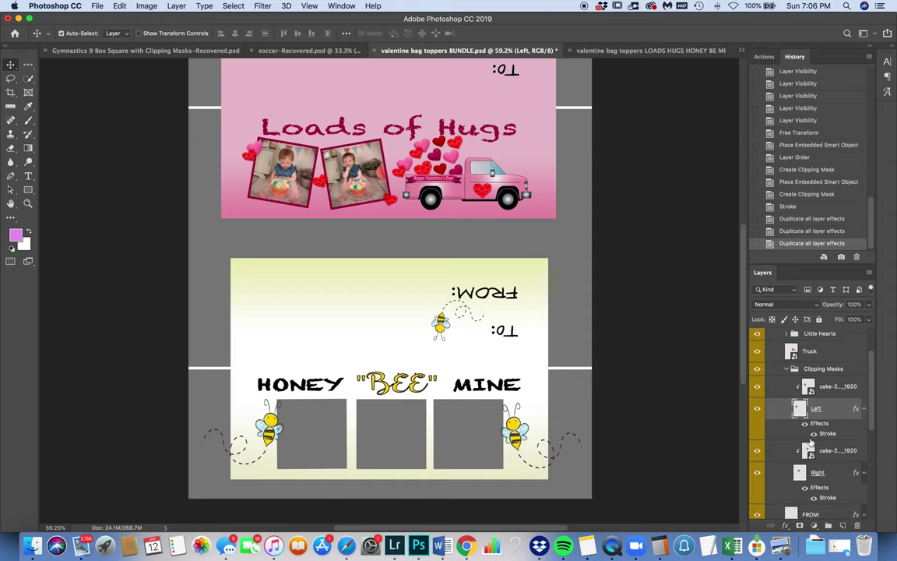
click(786, 368)
scroll(783, 359, up, 3)
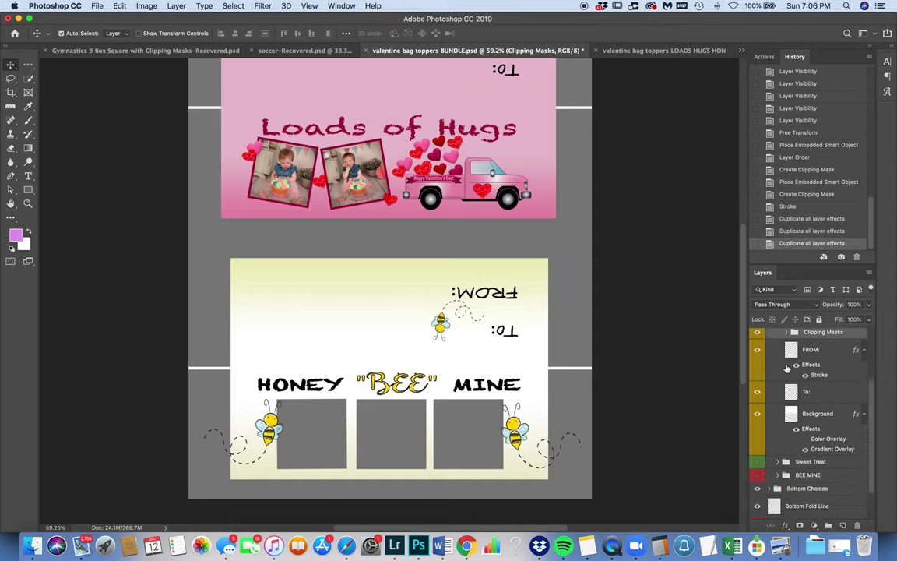
click(779, 349)
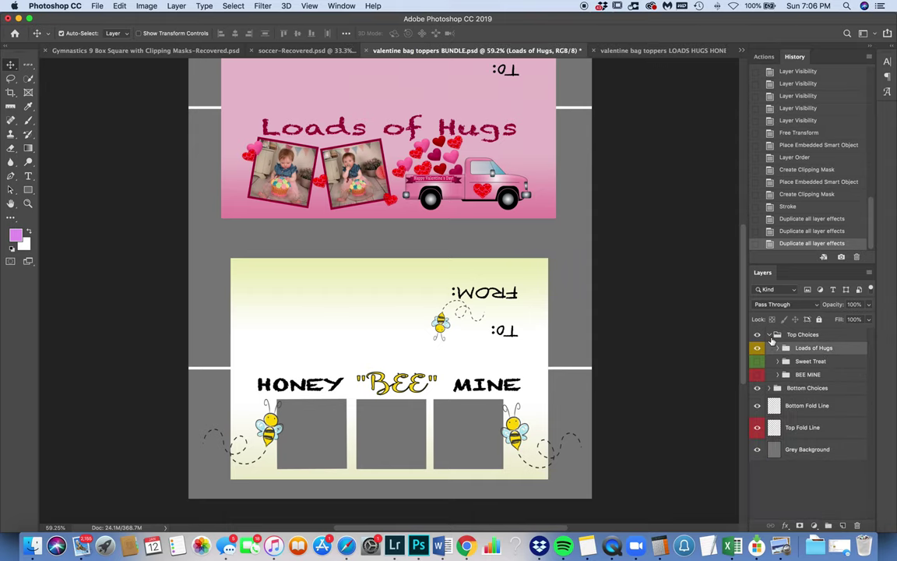
click(768, 335)
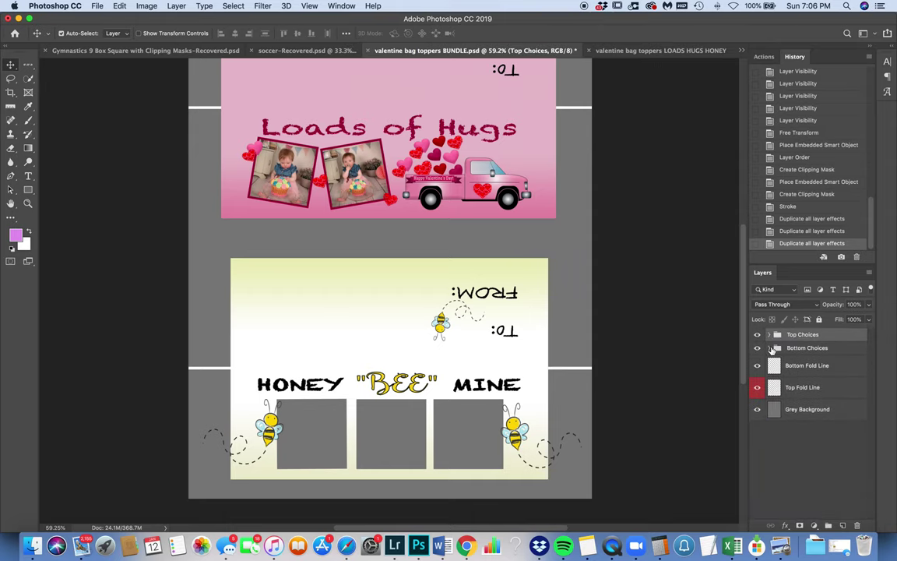
click(771, 348)
click(778, 362)
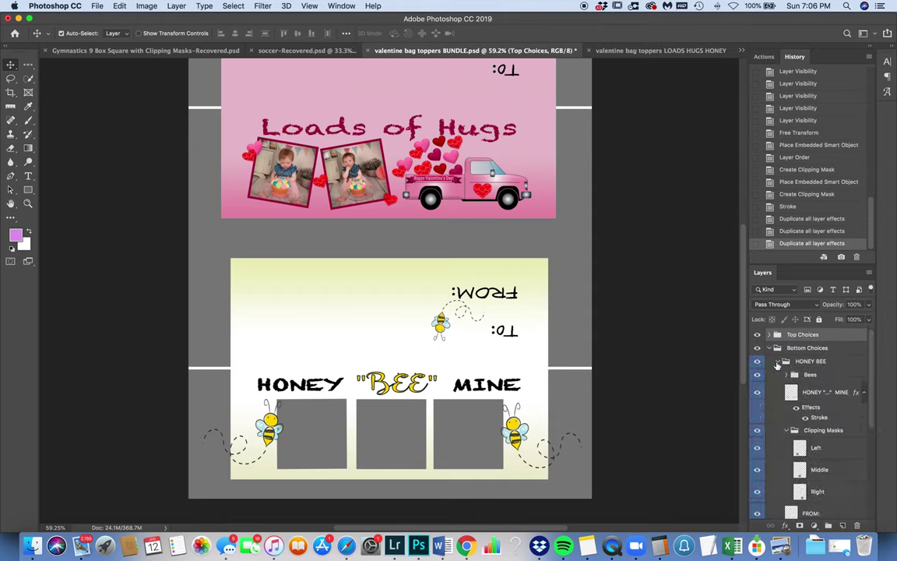
scroll(781, 374, down, 1)
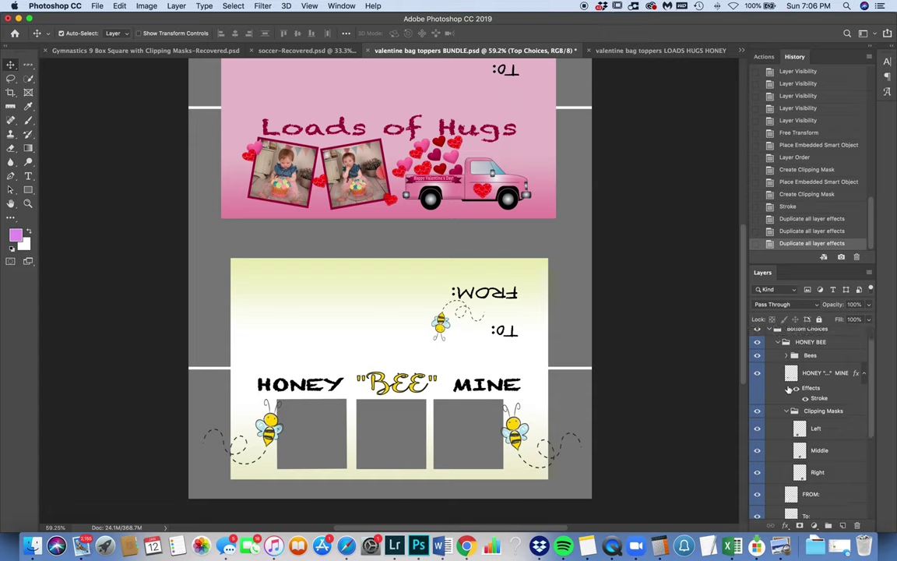
click(802, 429)
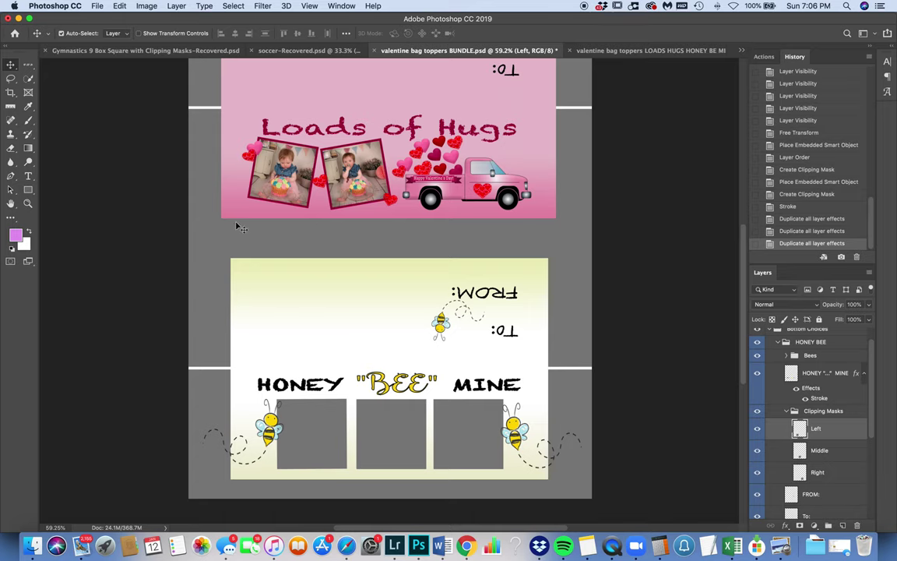
Place DSC_8692.jpg and shrink it to about 18.34% over the left Honey Bee Mine box.
click(95, 6)
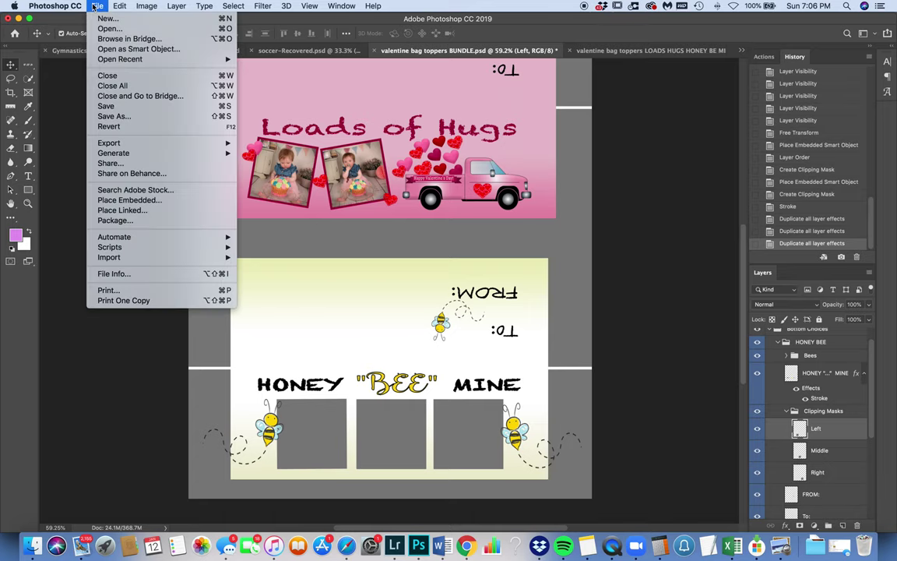
click(125, 201)
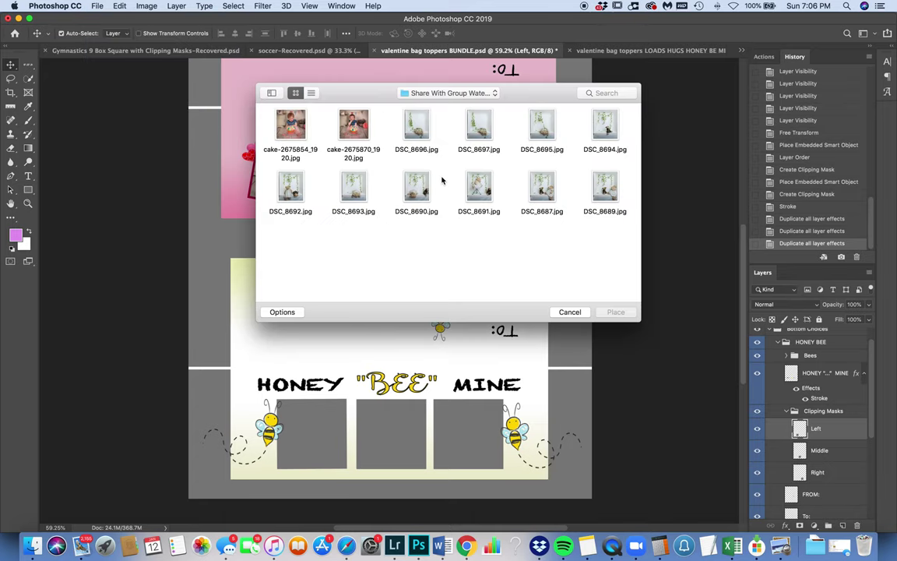
click(292, 190)
click(616, 312)
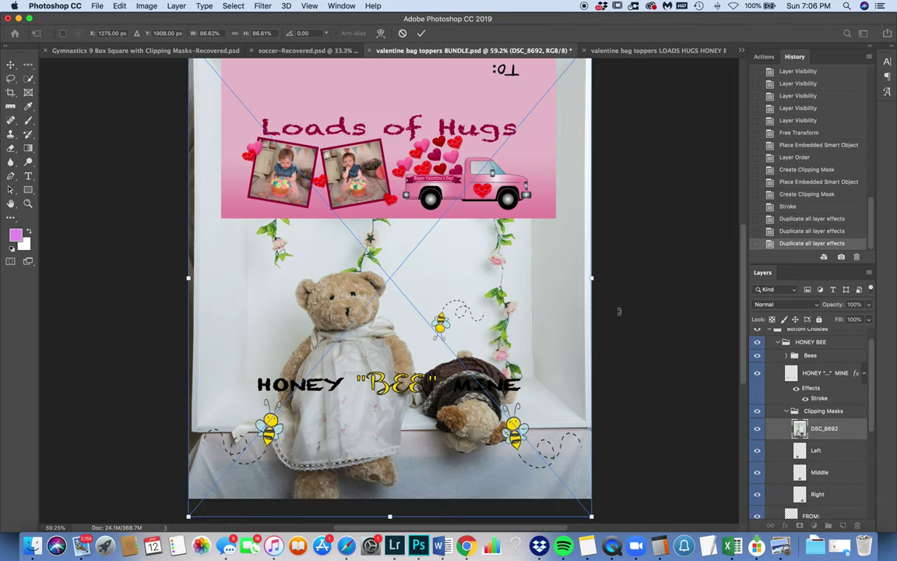
scroll(578, 91, down, 3)
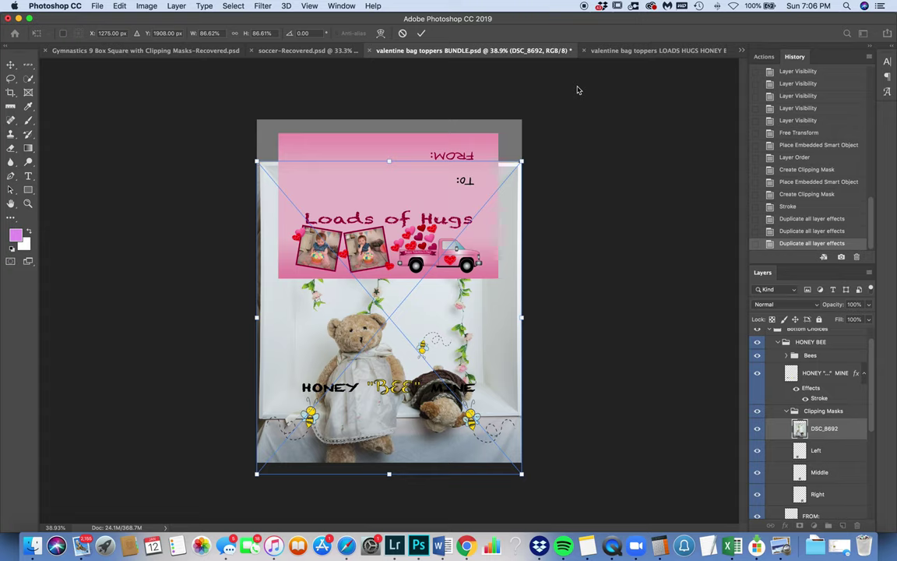
drag(523, 162, 363, 430)
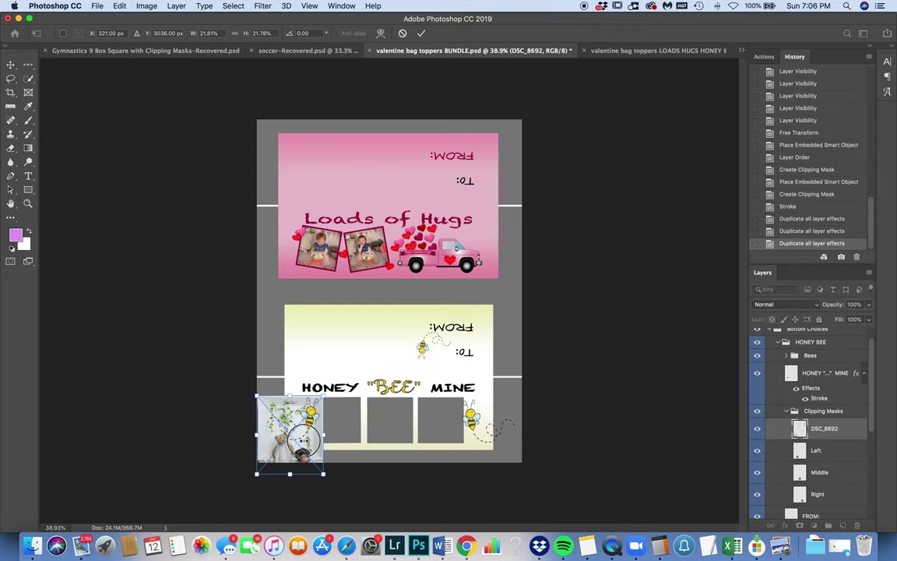
drag(304, 442, 348, 432)
drag(368, 383, 352, 424)
scroll(352, 425, up, 2)
scroll(353, 424, up, 2)
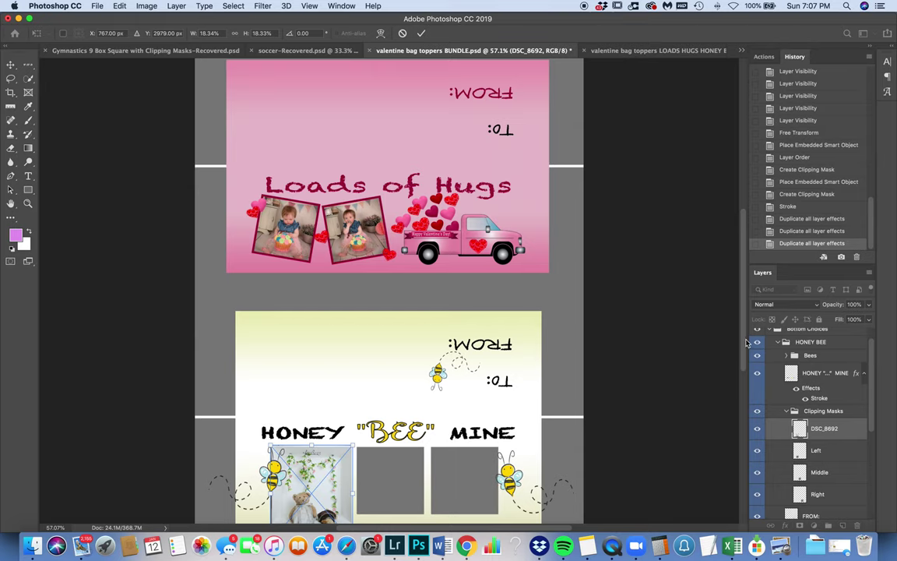
scroll(672, 327, down, 3)
scroll(436, 315, up, 4)
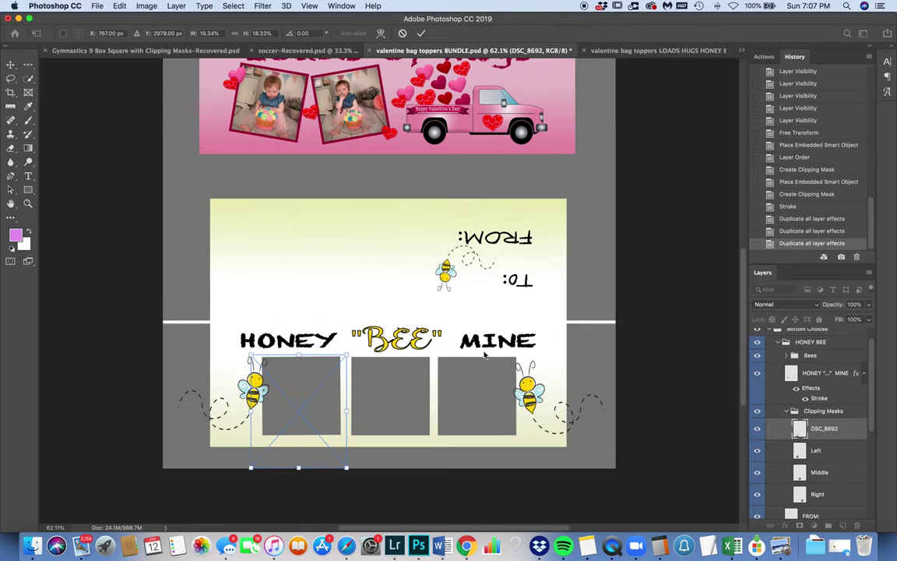
scroll(484, 354, down, 3)
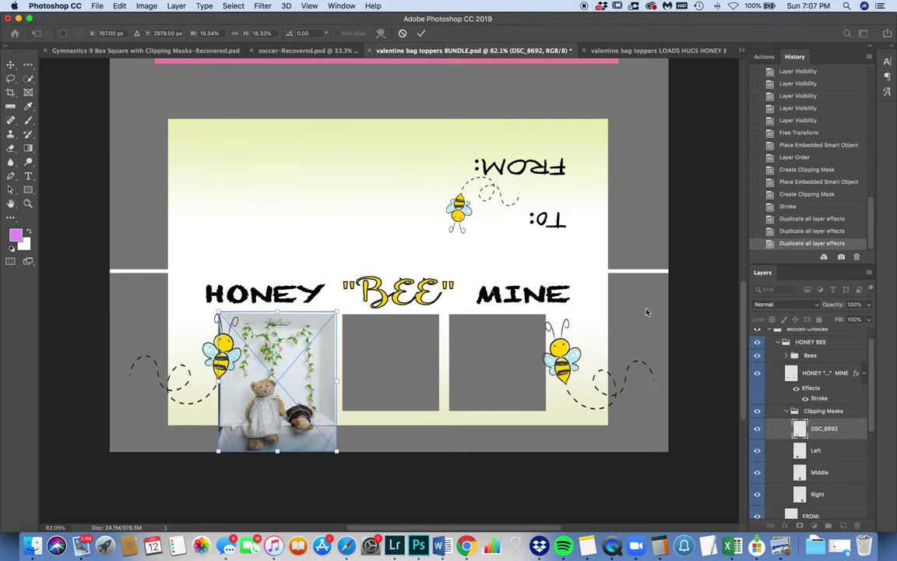
Clip the DSC_8692 bear photo to the Left box, then resize and reposition it to fill the frame.
right_click(841, 430)
click(730, 265)
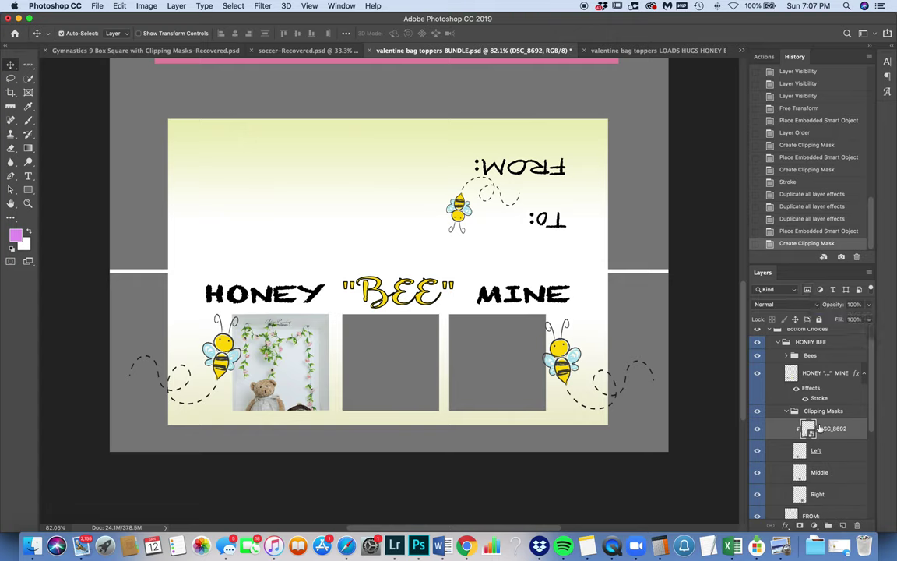
key(super+t)
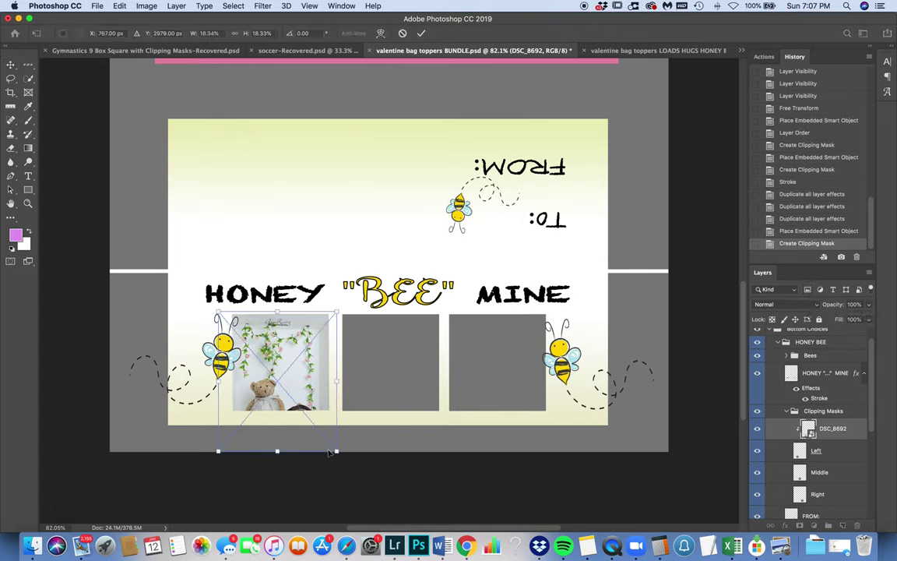
drag(337, 452, 325, 433)
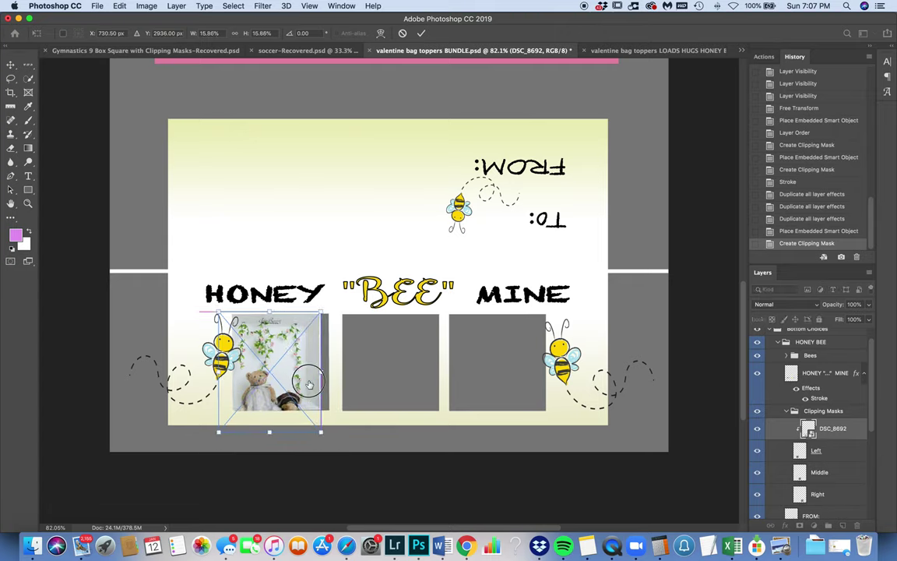
drag(303, 382, 316, 383)
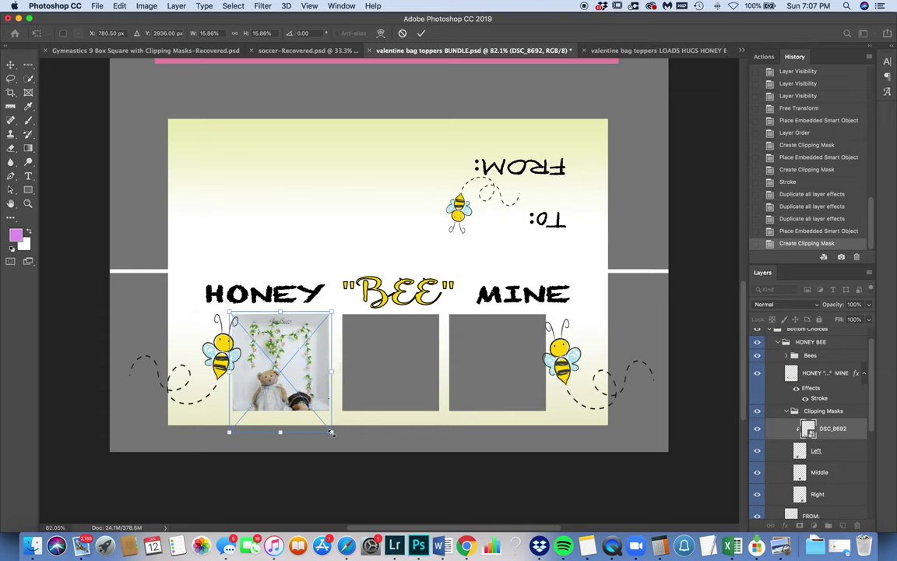
drag(330, 432, 332, 435)
key(Return)
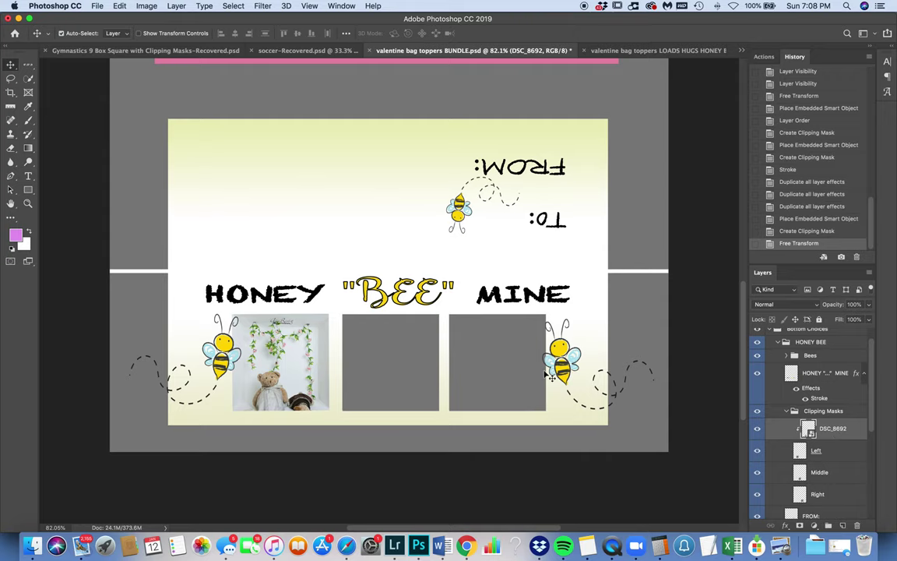
Zoom the view to check the resized bear photo inside the left Honey Bee Mine box.
scroll(549, 376, up, 3)
scroll(545, 372, down, 5)
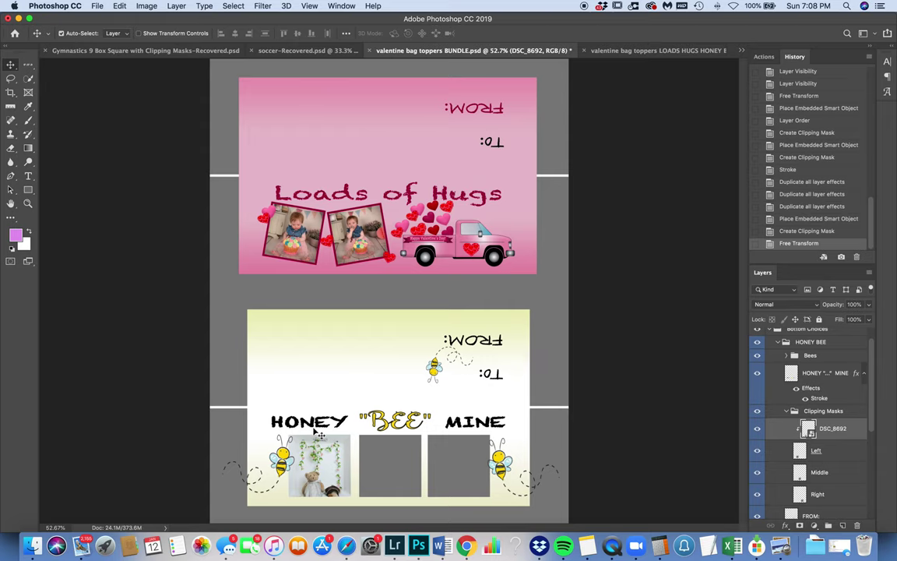